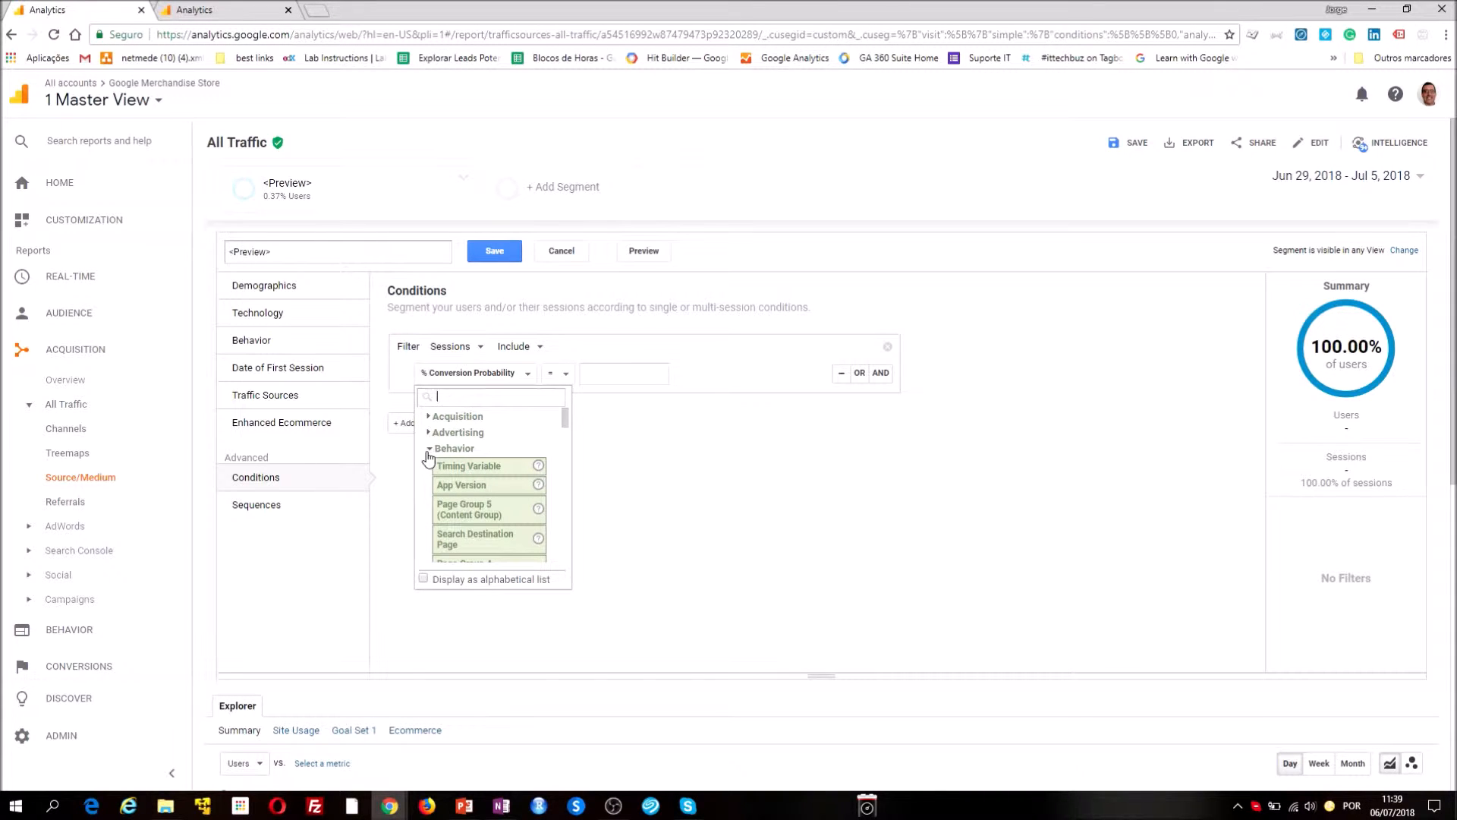
Set the first session filter of the segment to include a Source that contains "facebook"
click(430, 448)
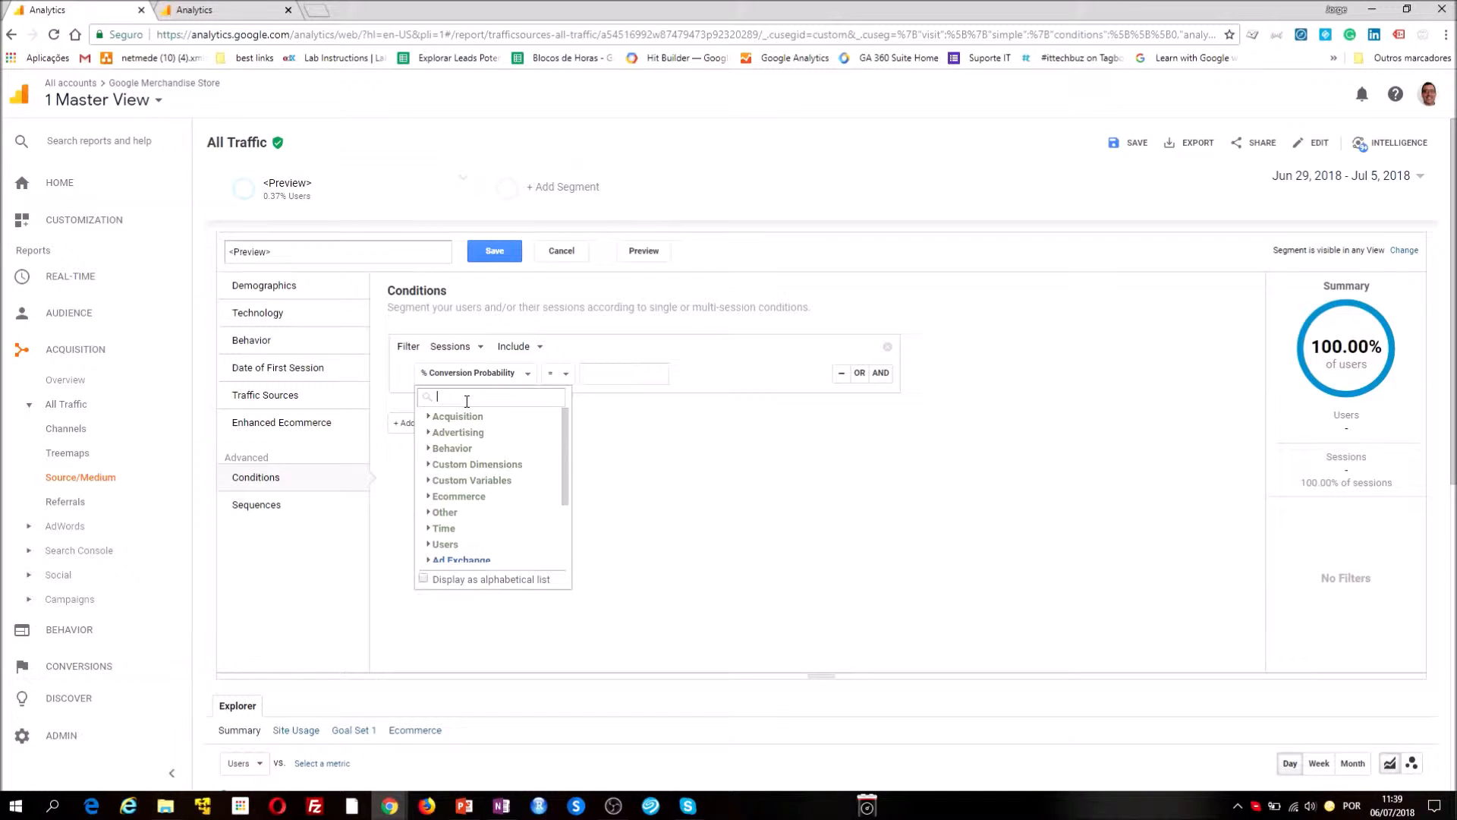
text(sour)
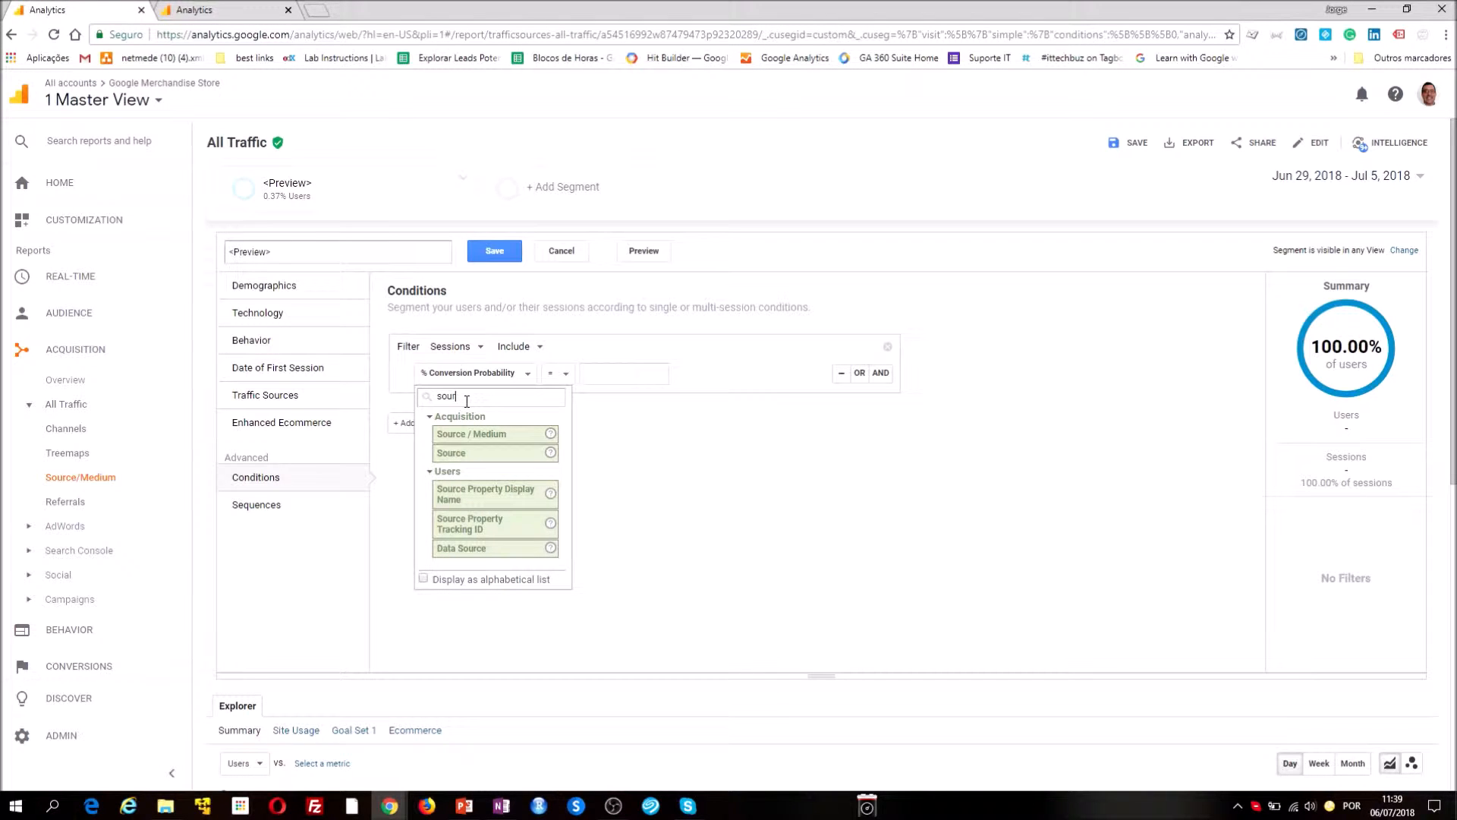
click(446, 454)
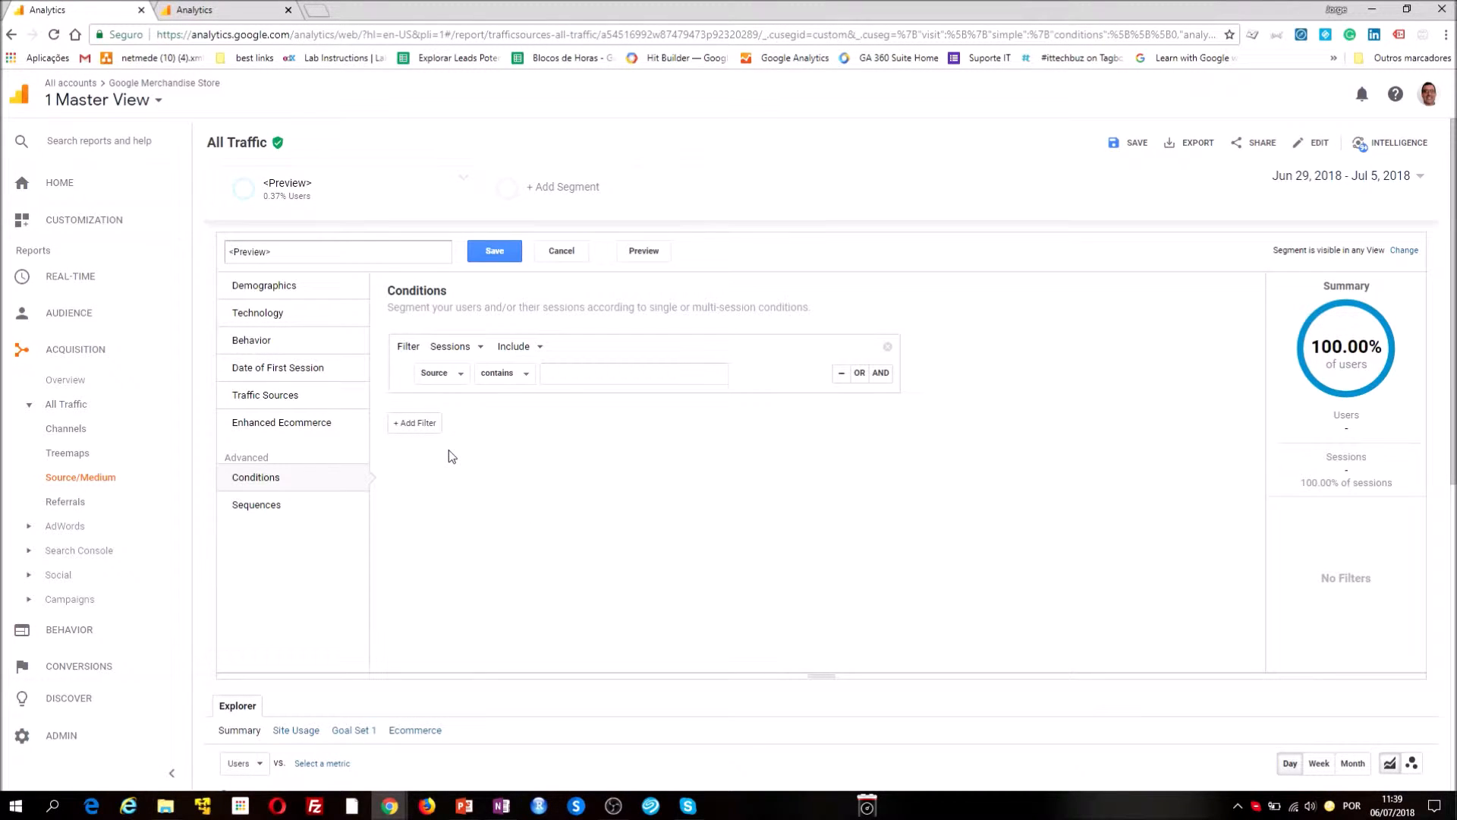
click(586, 381)
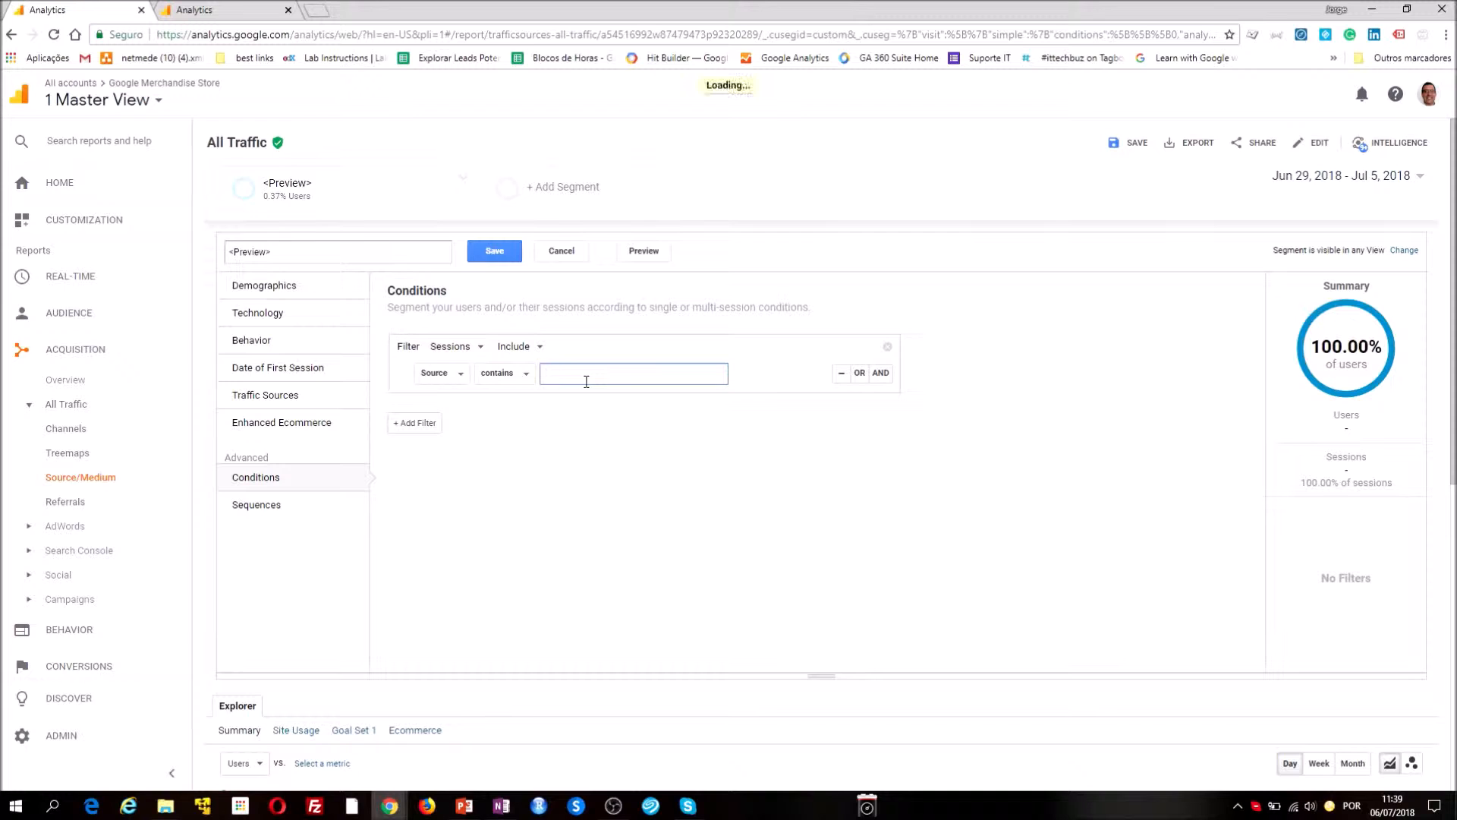
text(face)
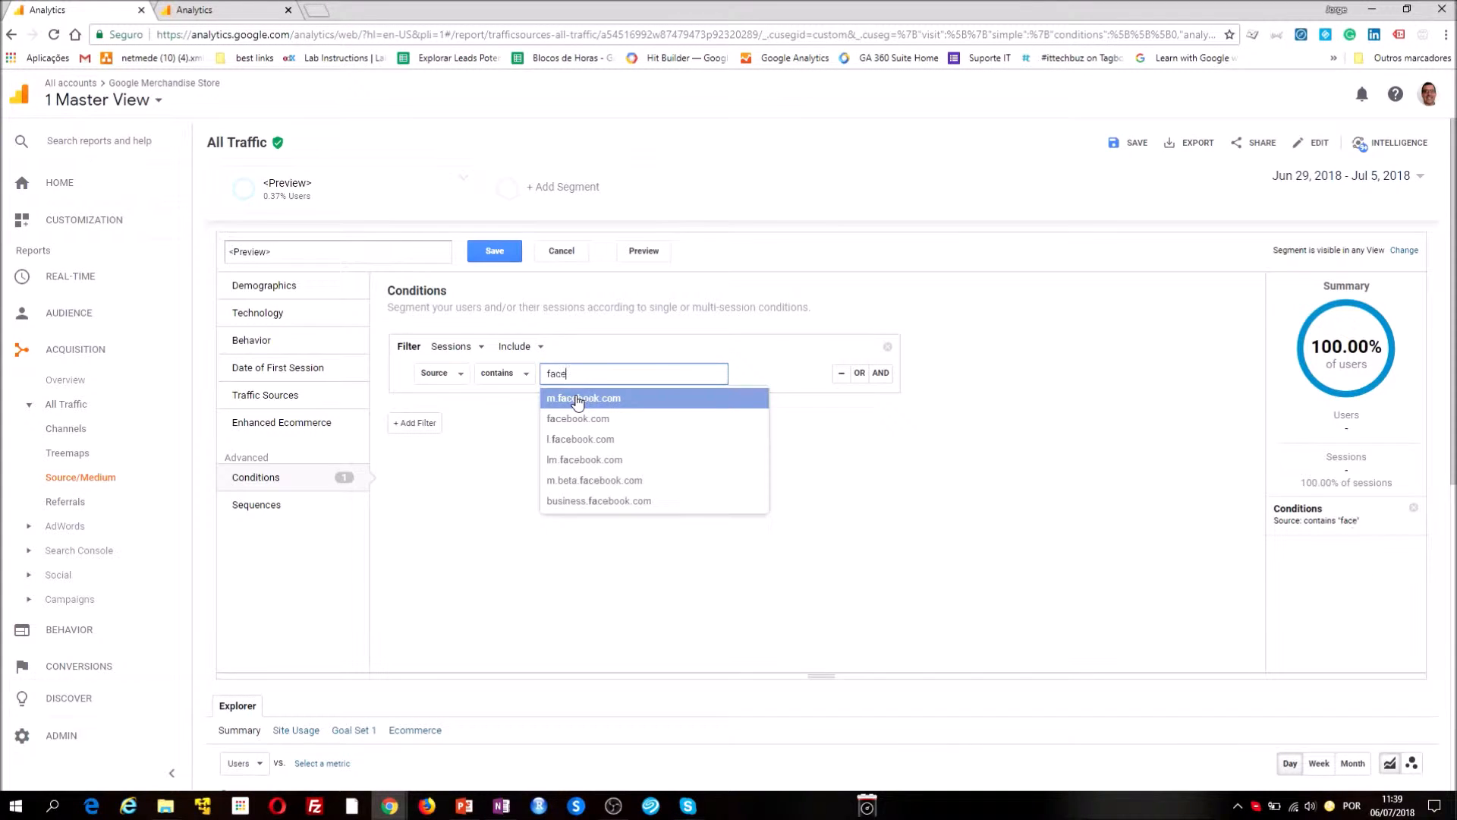
text(book)
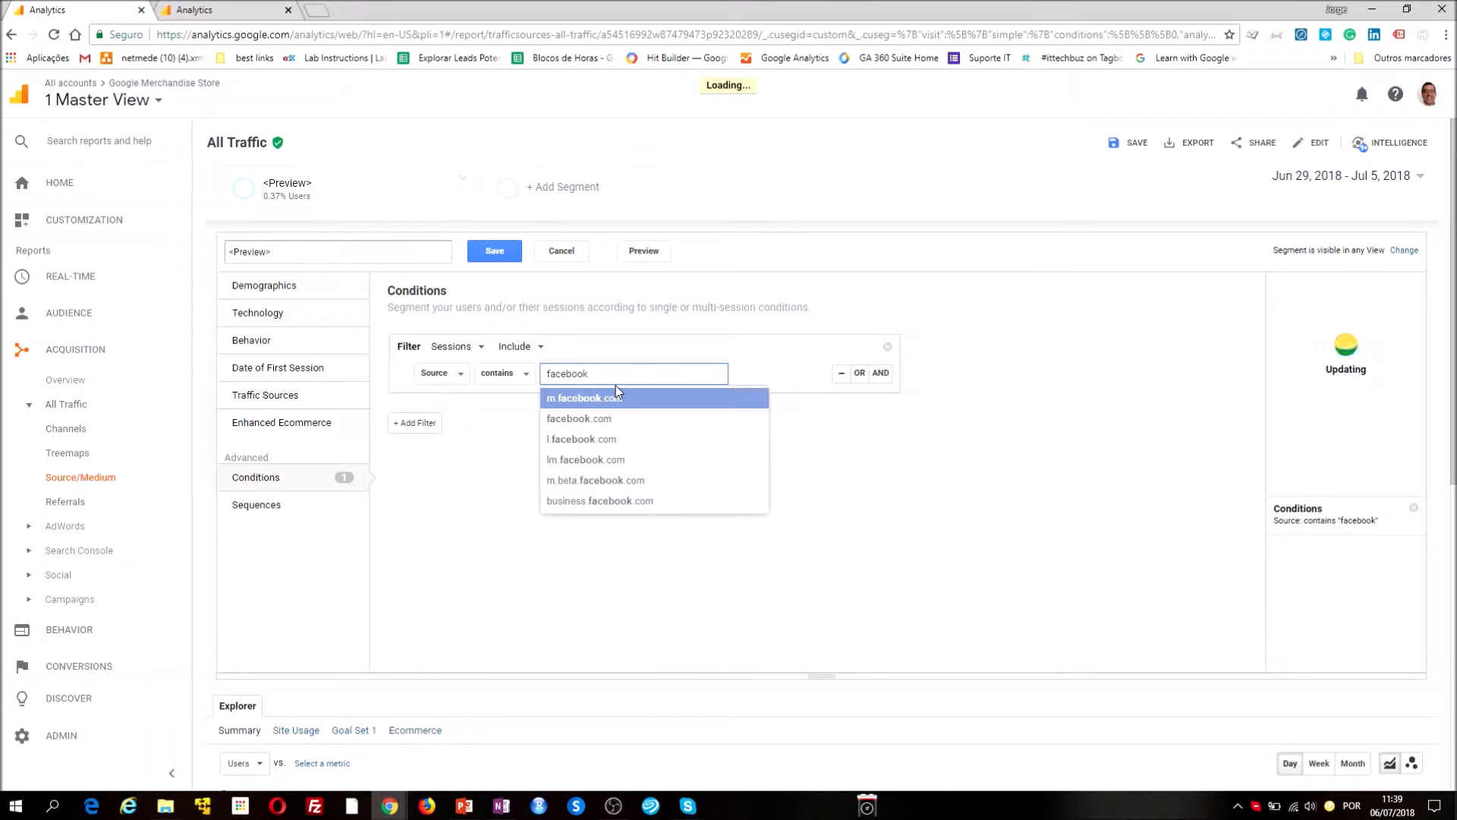
click(1032, 510)
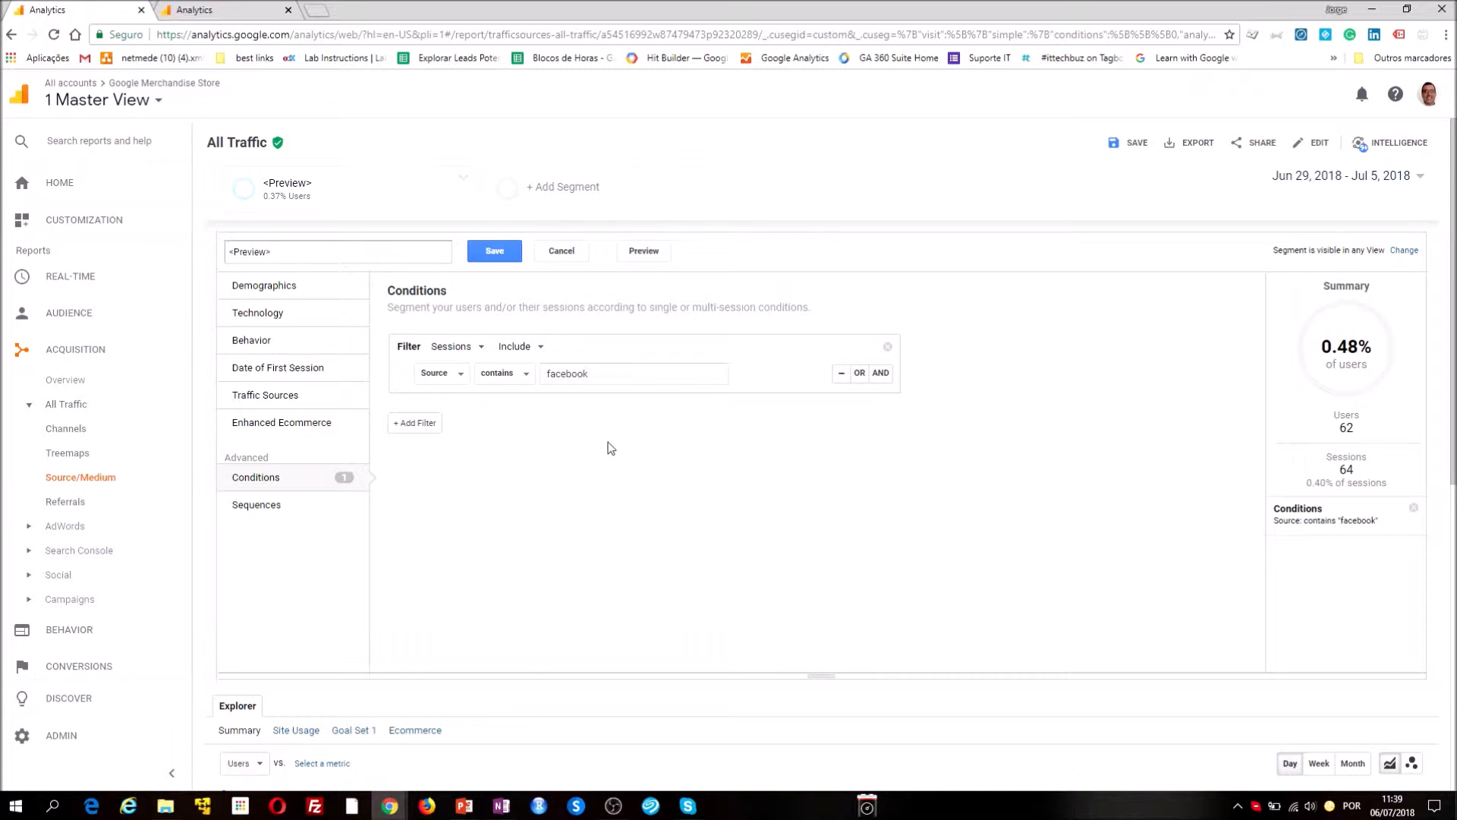
Add a second session filter that includes Transactions per session greater than 0
click(438, 431)
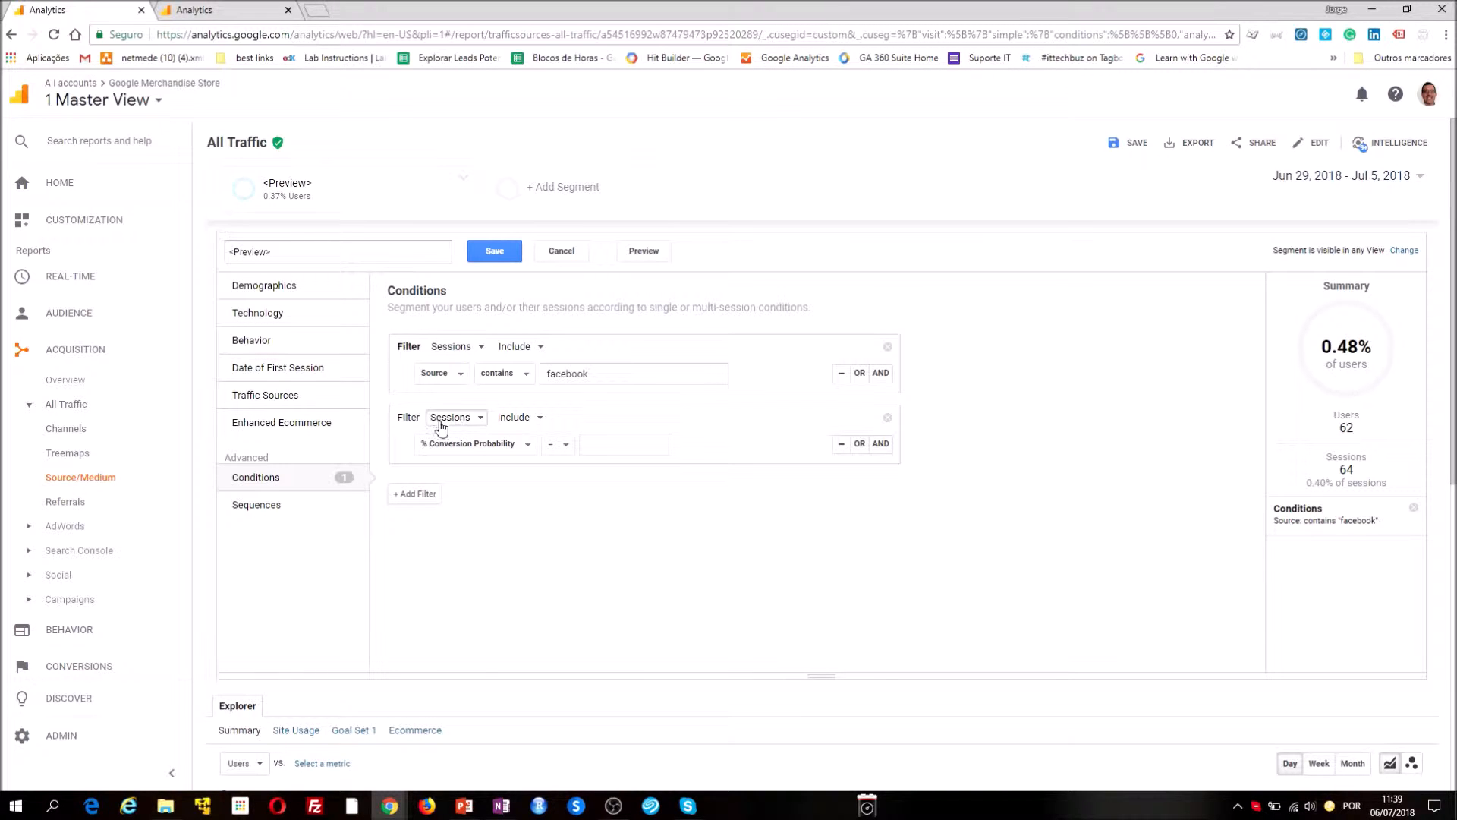
click(504, 447)
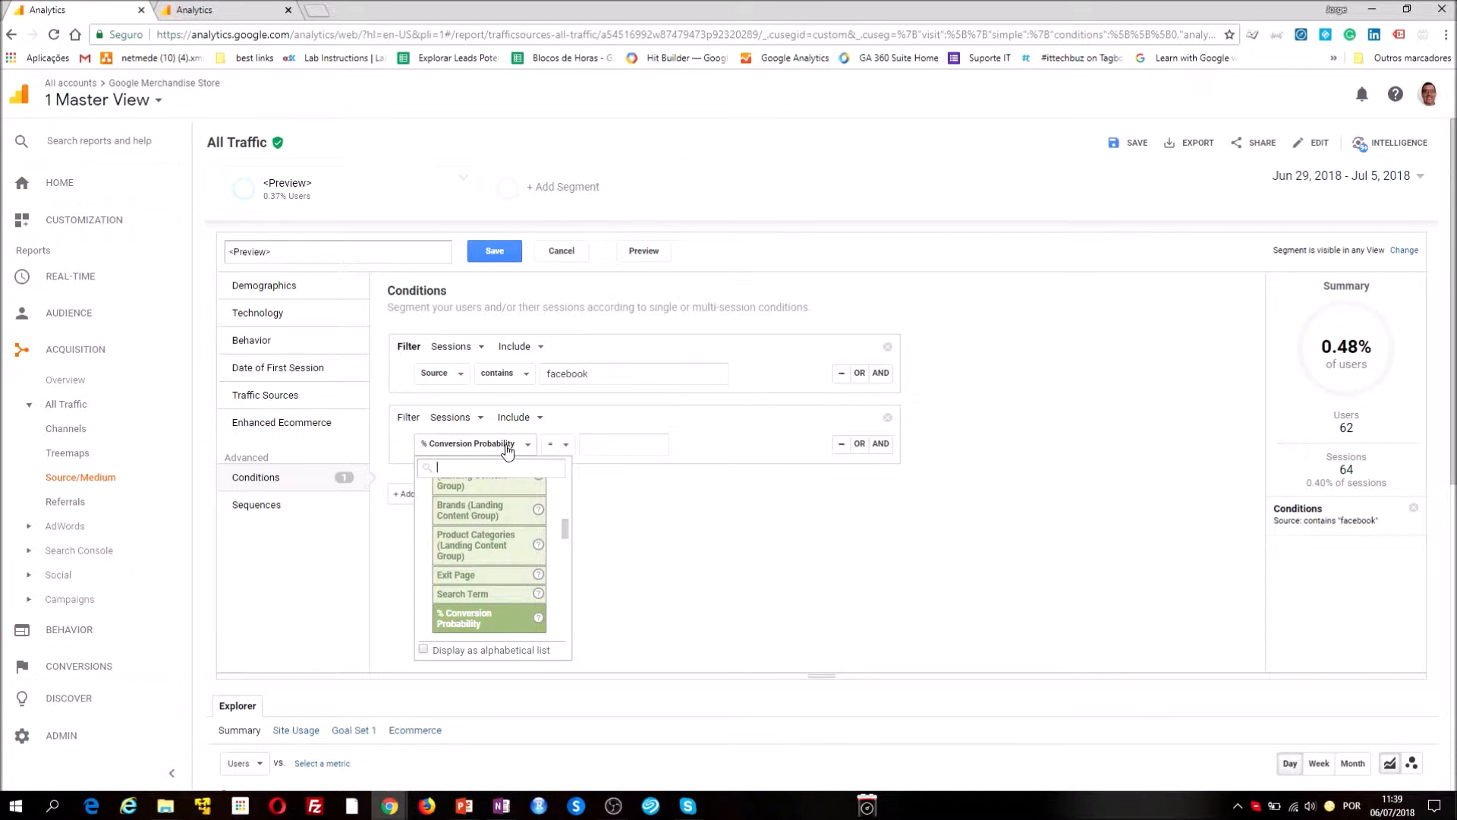
text(tr)
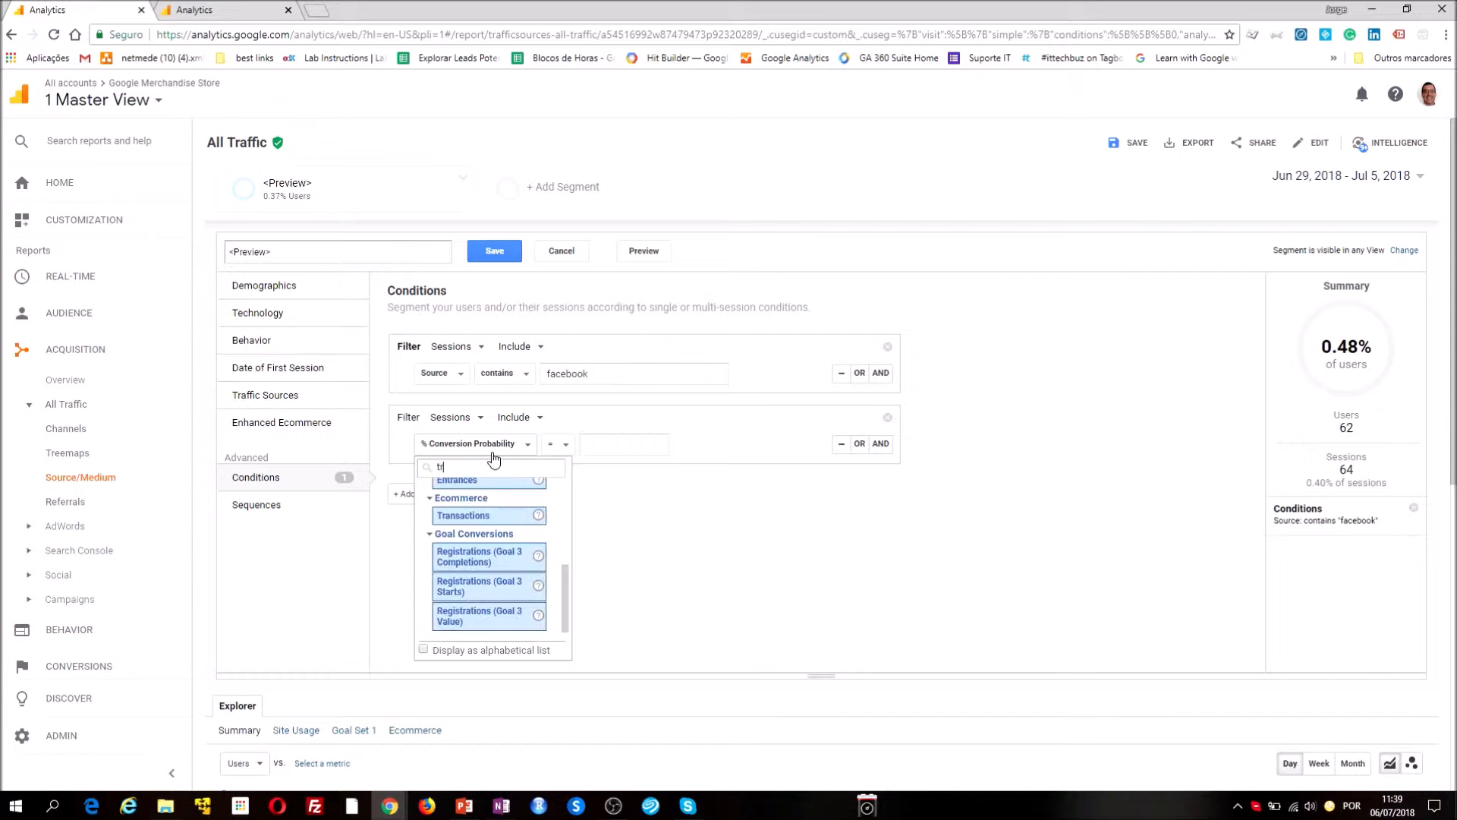
text(ans)
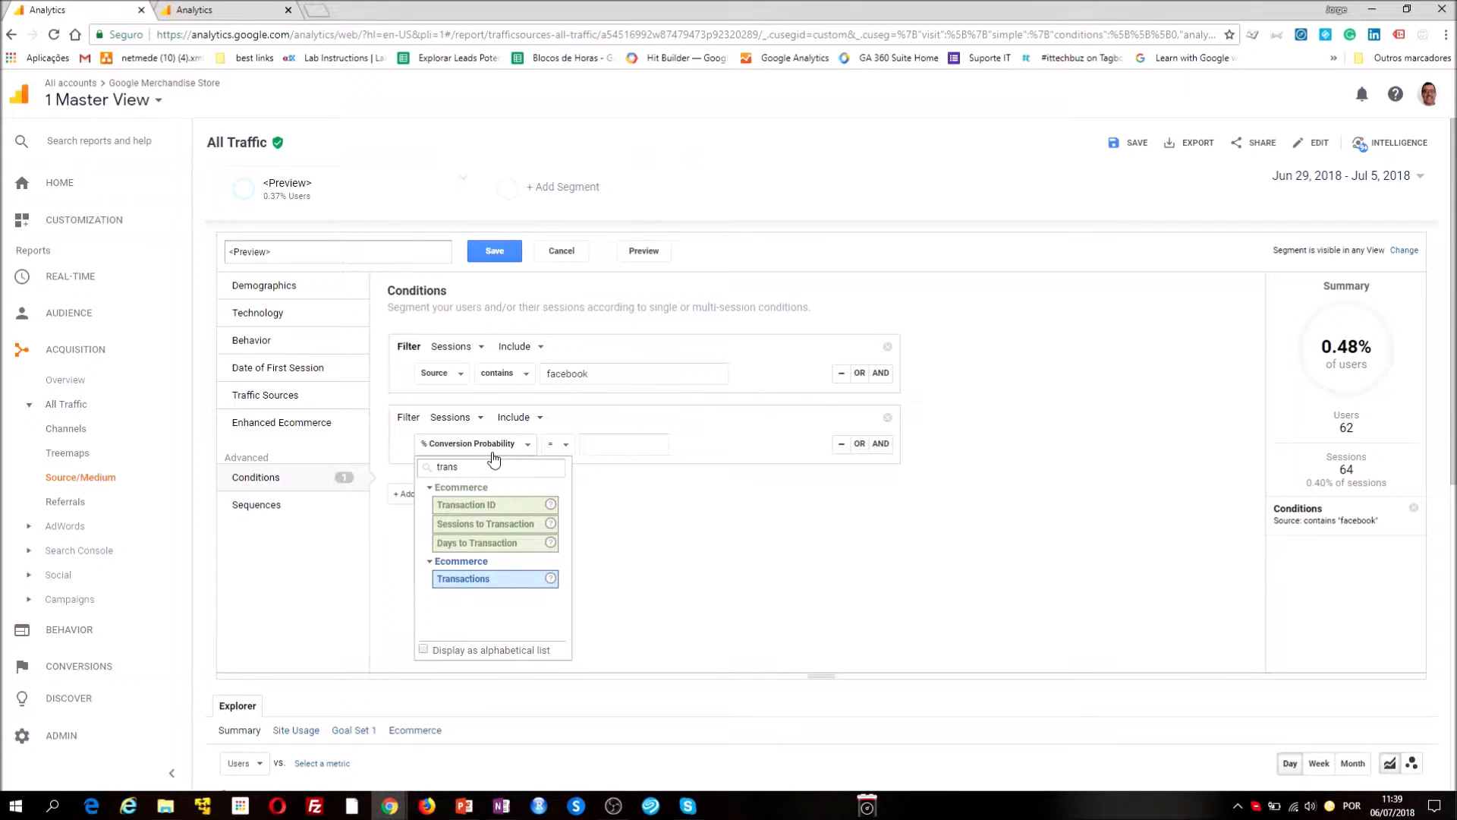
click(463, 578)
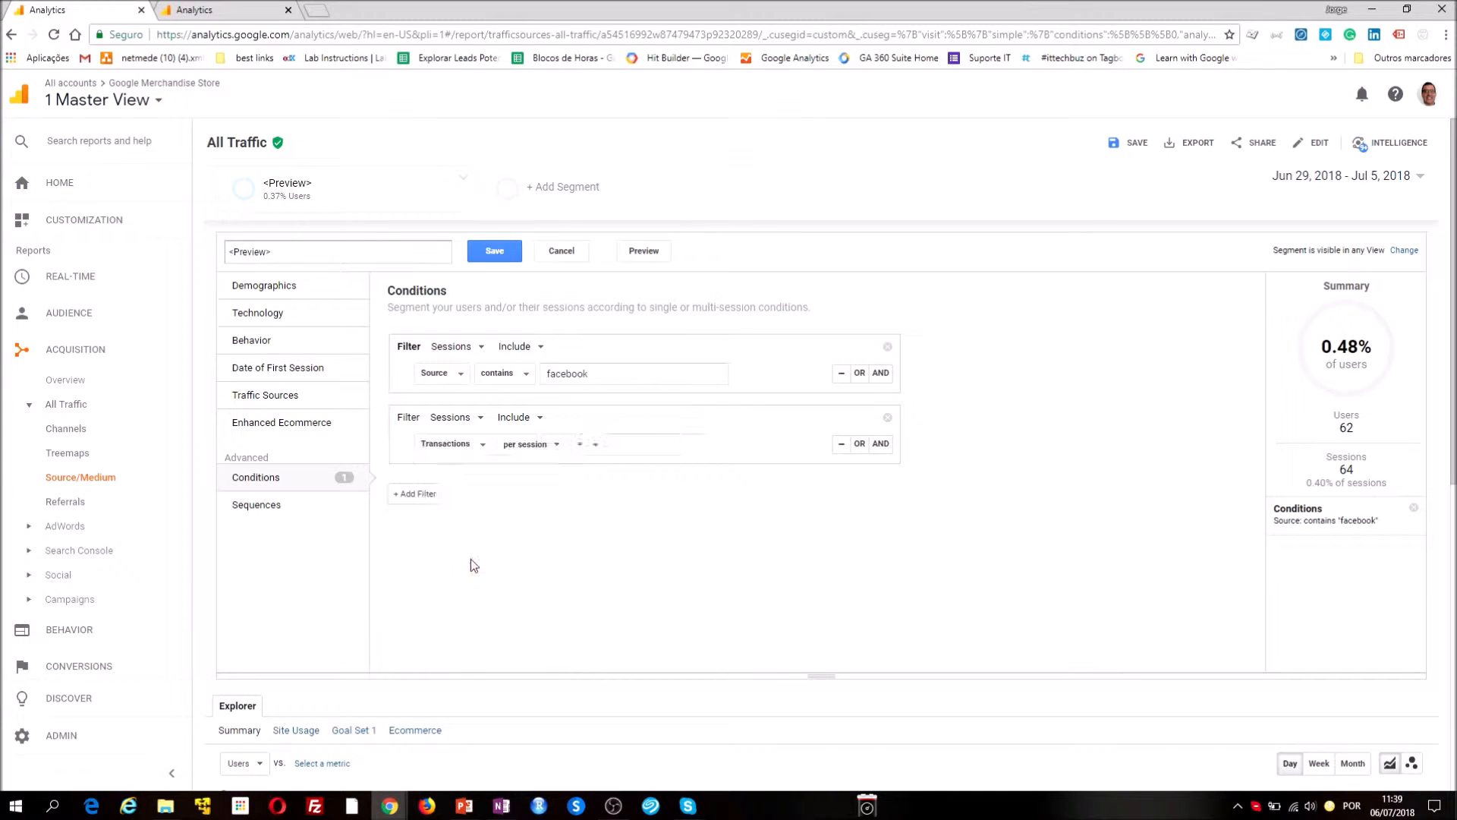
click(590, 448)
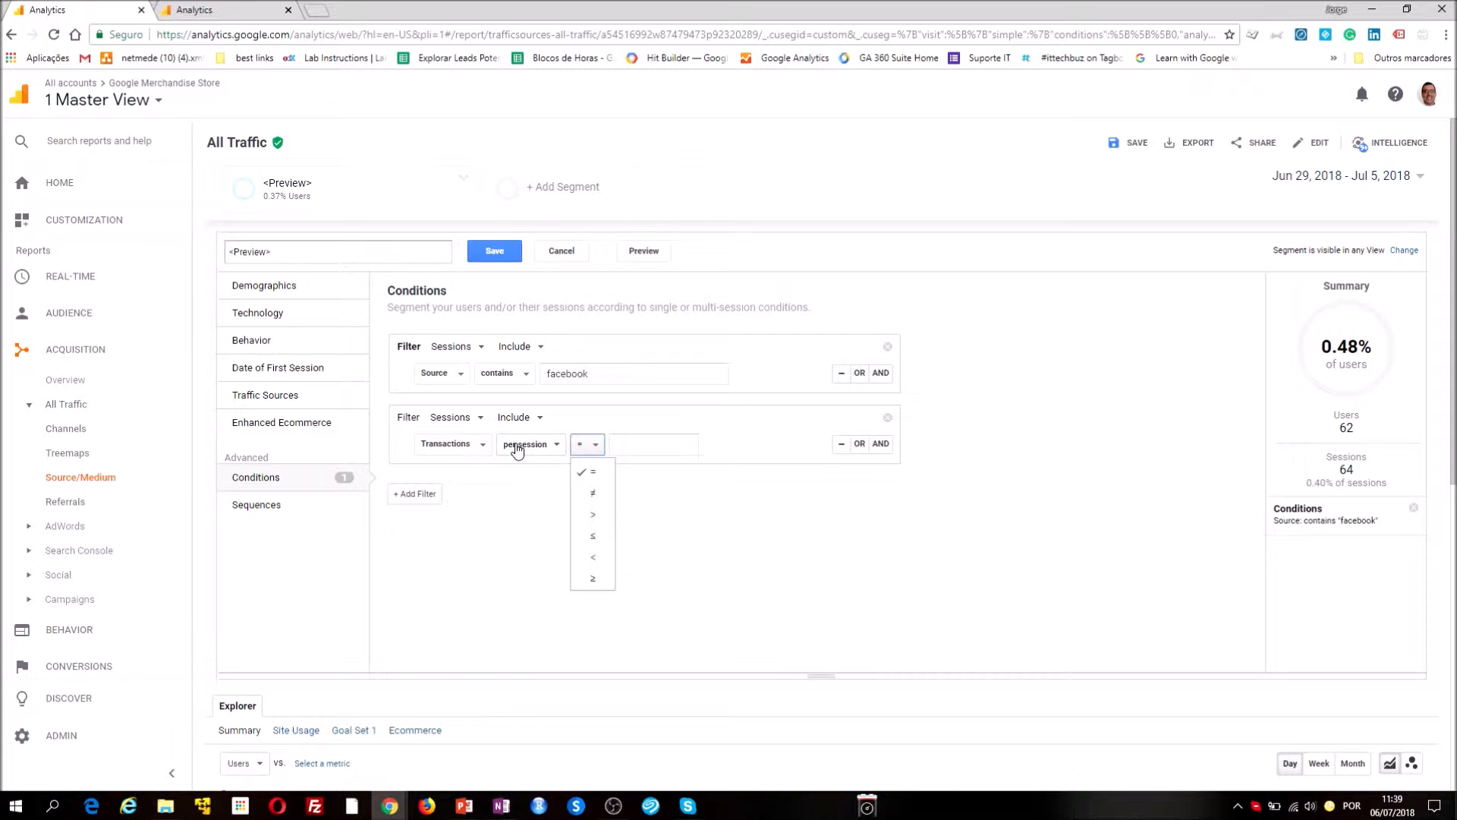
click(578, 516)
click(615, 445)
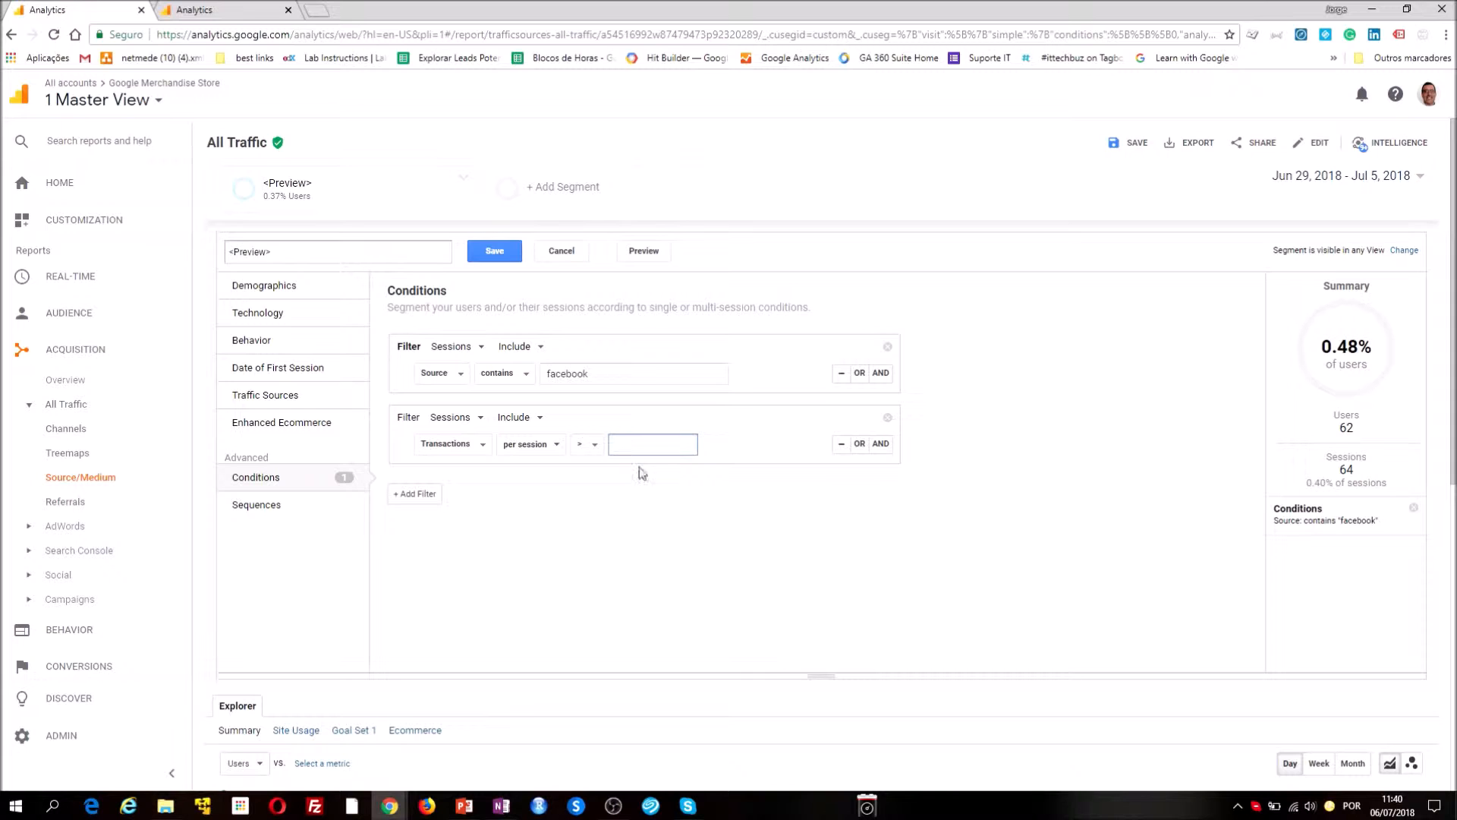
text(0)
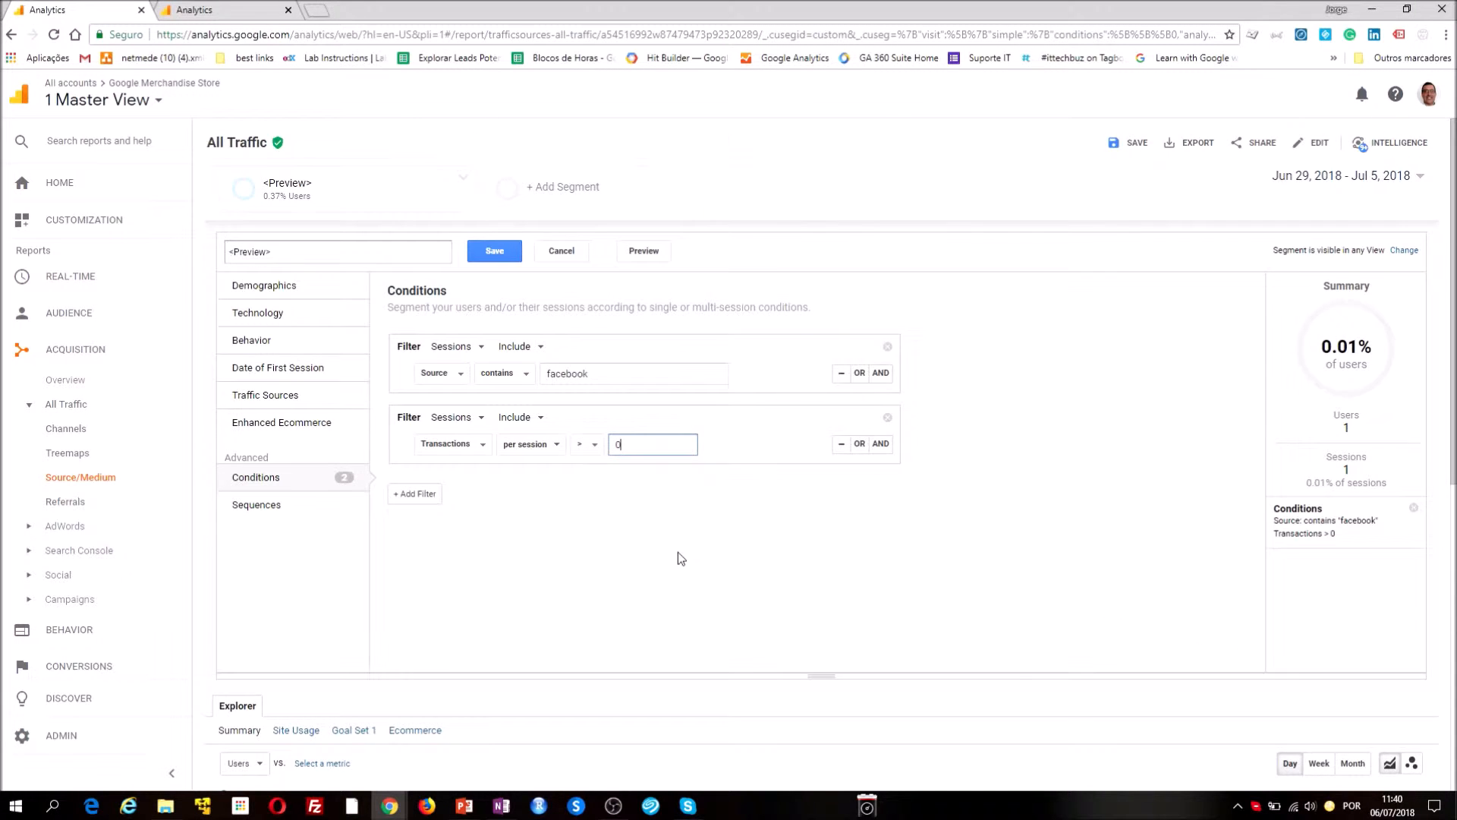
Check the Source/Medium report below the segment editor and preview the segment with both filters
scroll(681, 558, down, 3)
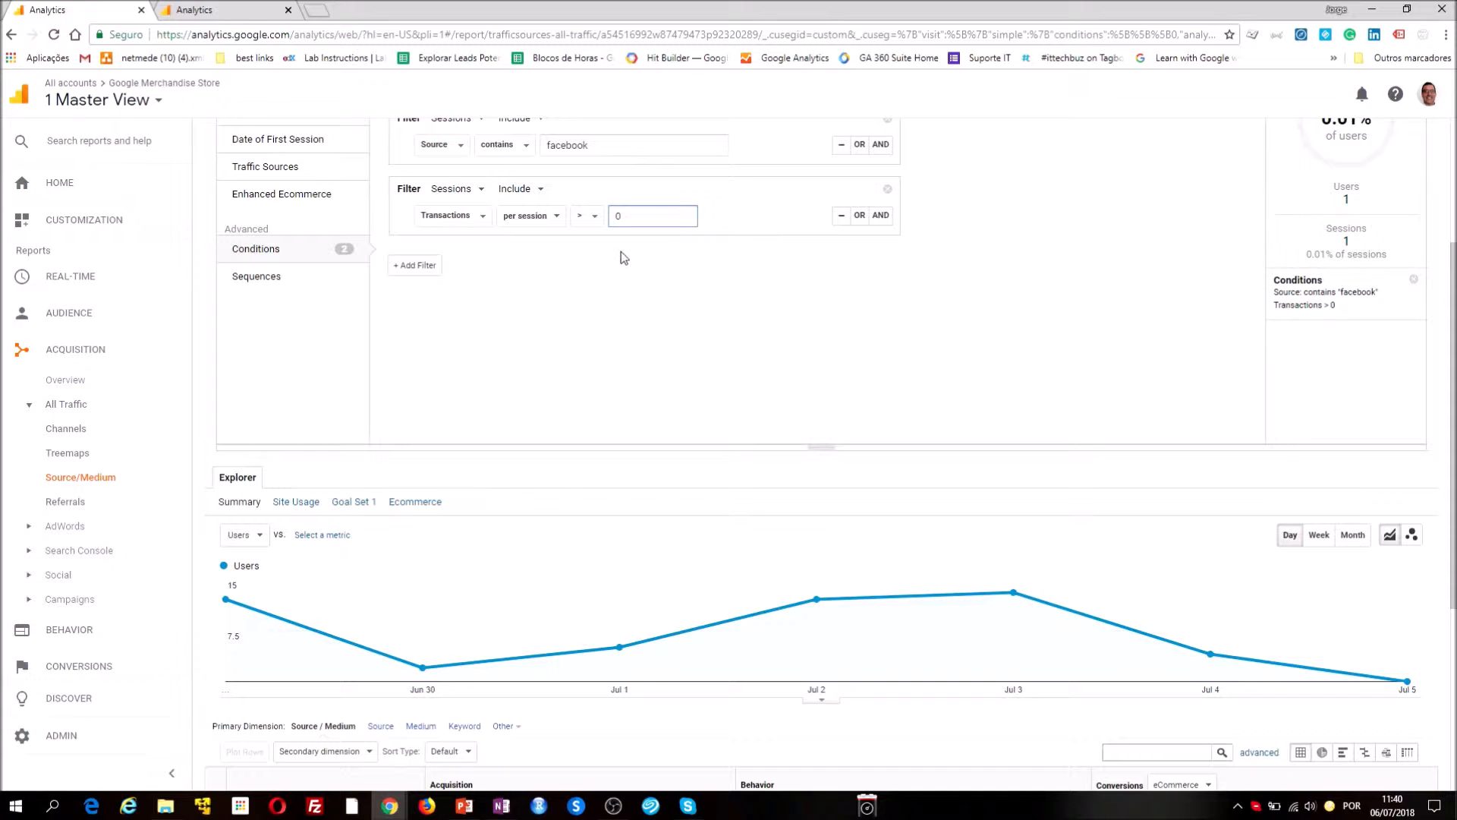
scroll(1159, 638, down, 3)
scroll(1101, 644, up, 6)
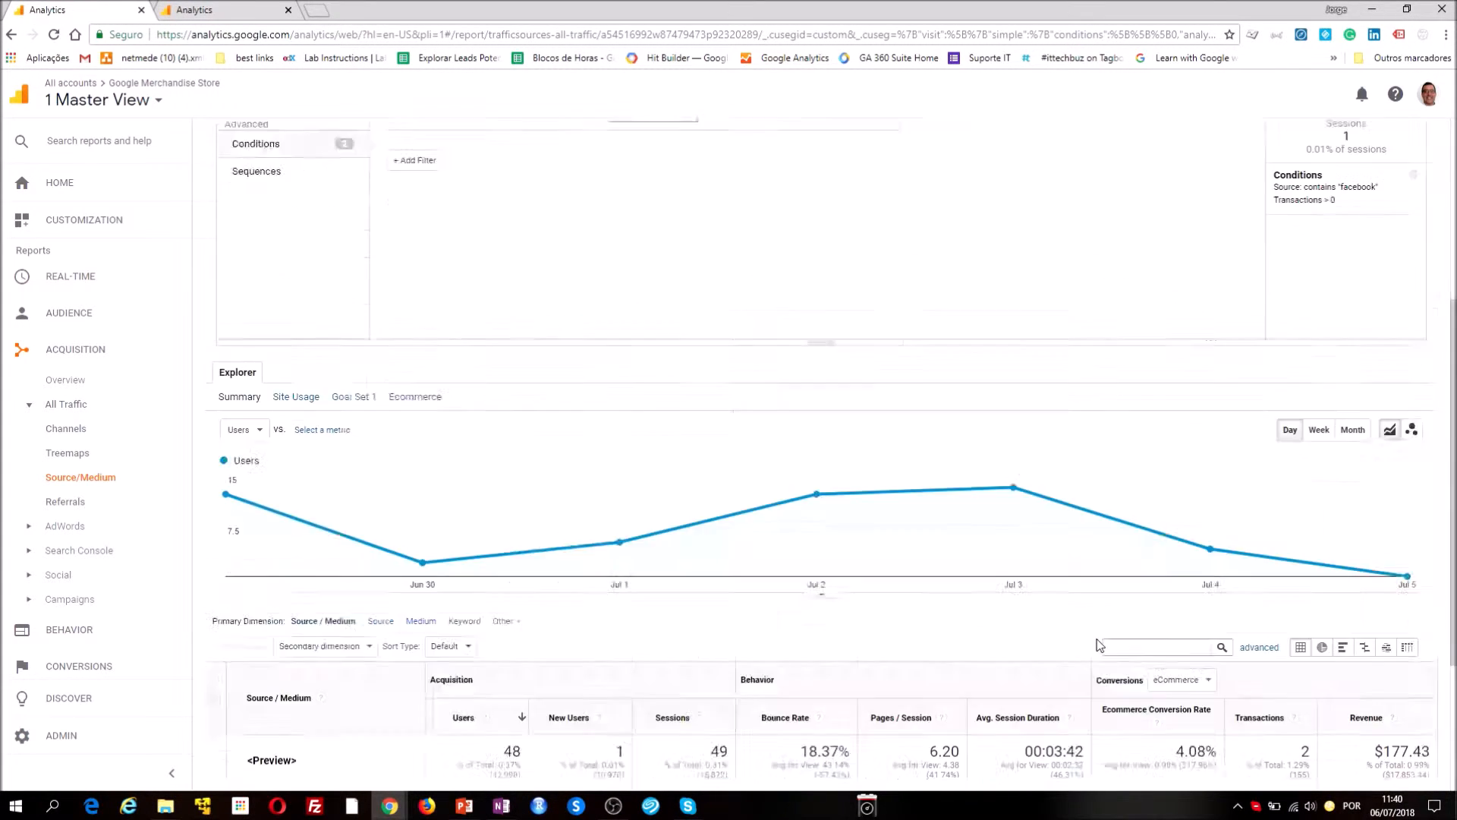
click(630, 258)
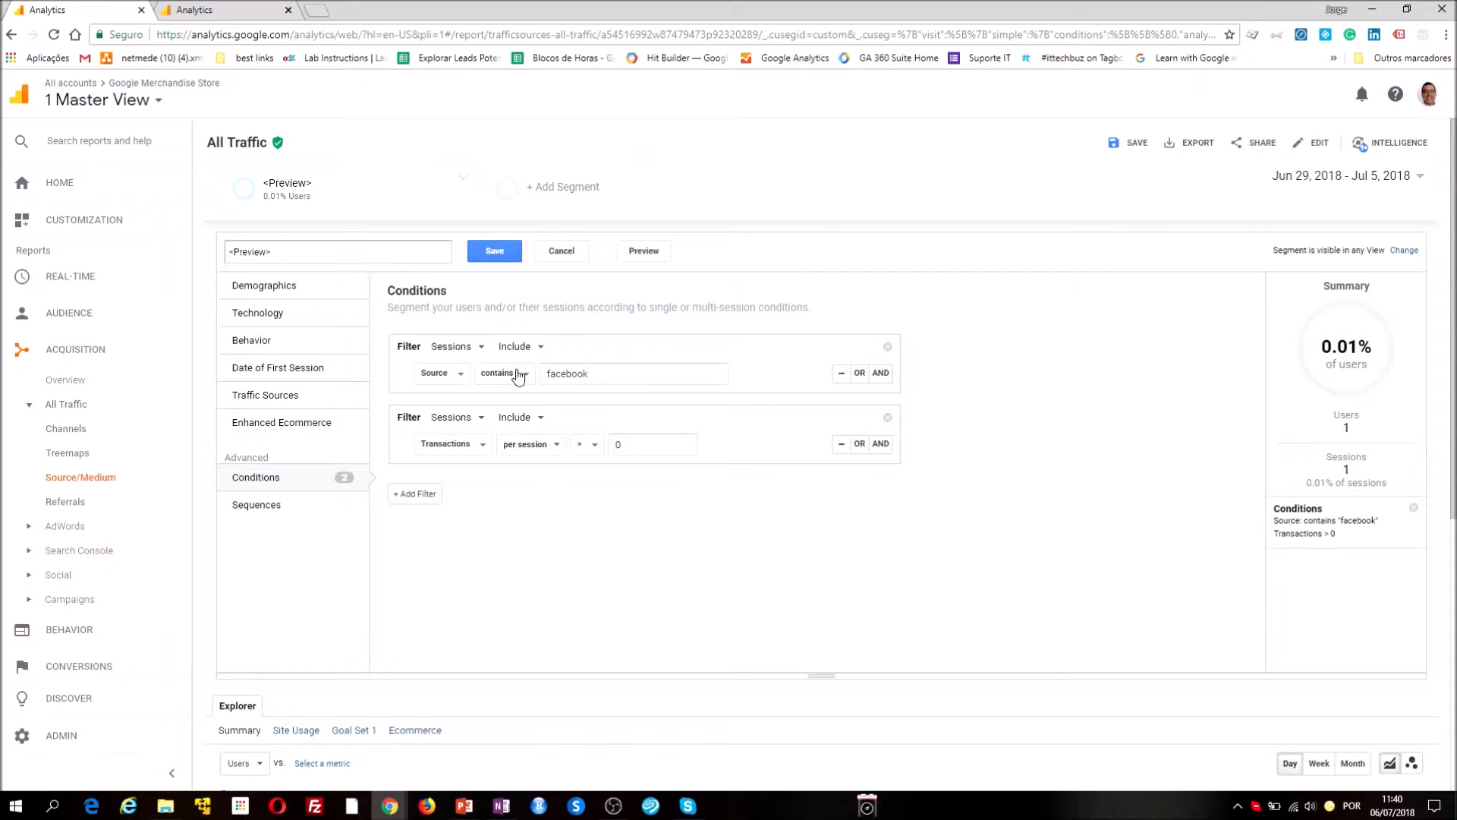
Change the scope of the facebook source filter to Users
click(533, 351)
click(560, 354)
click(483, 352)
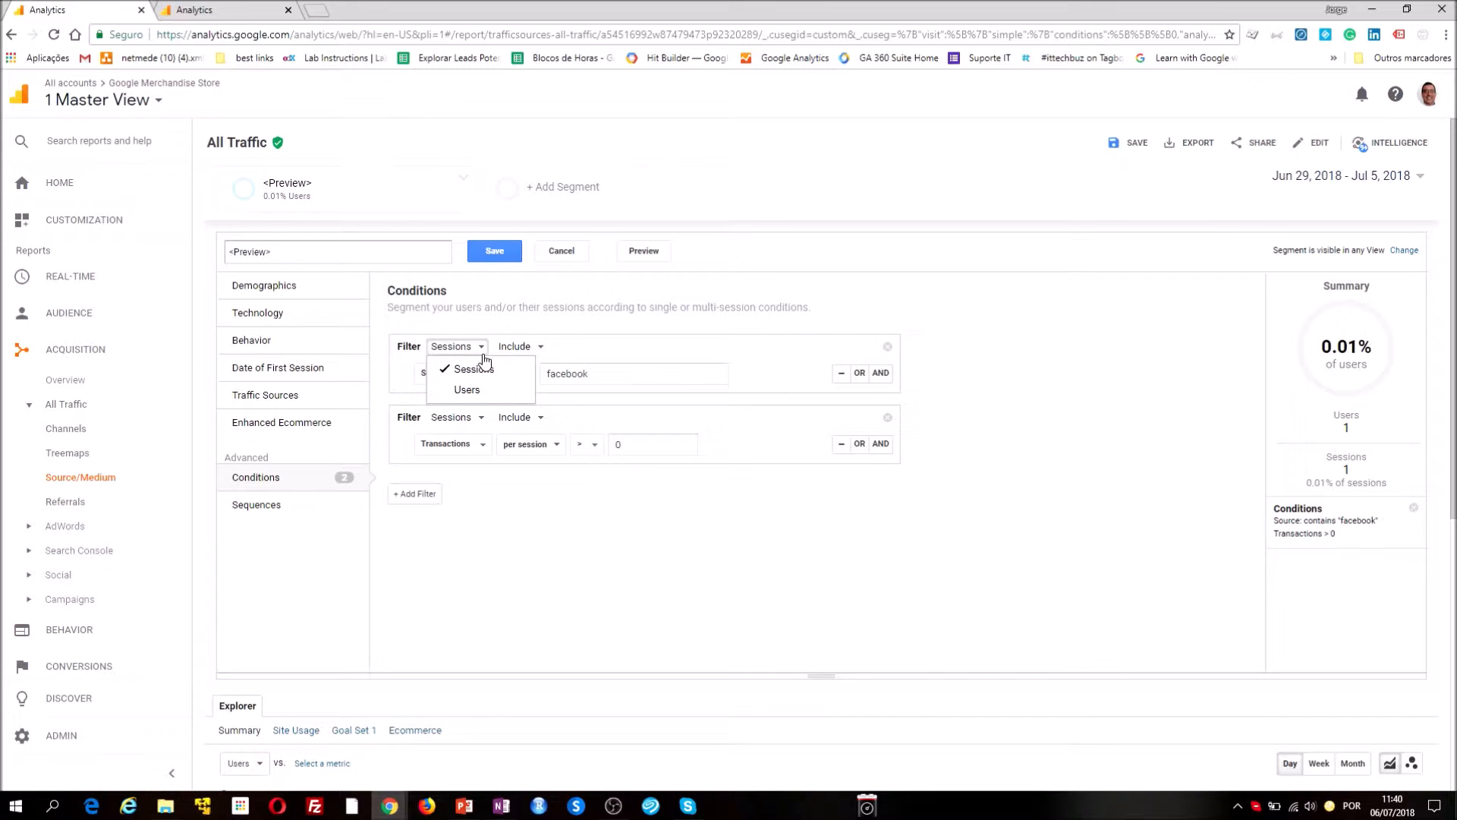
click(559, 343)
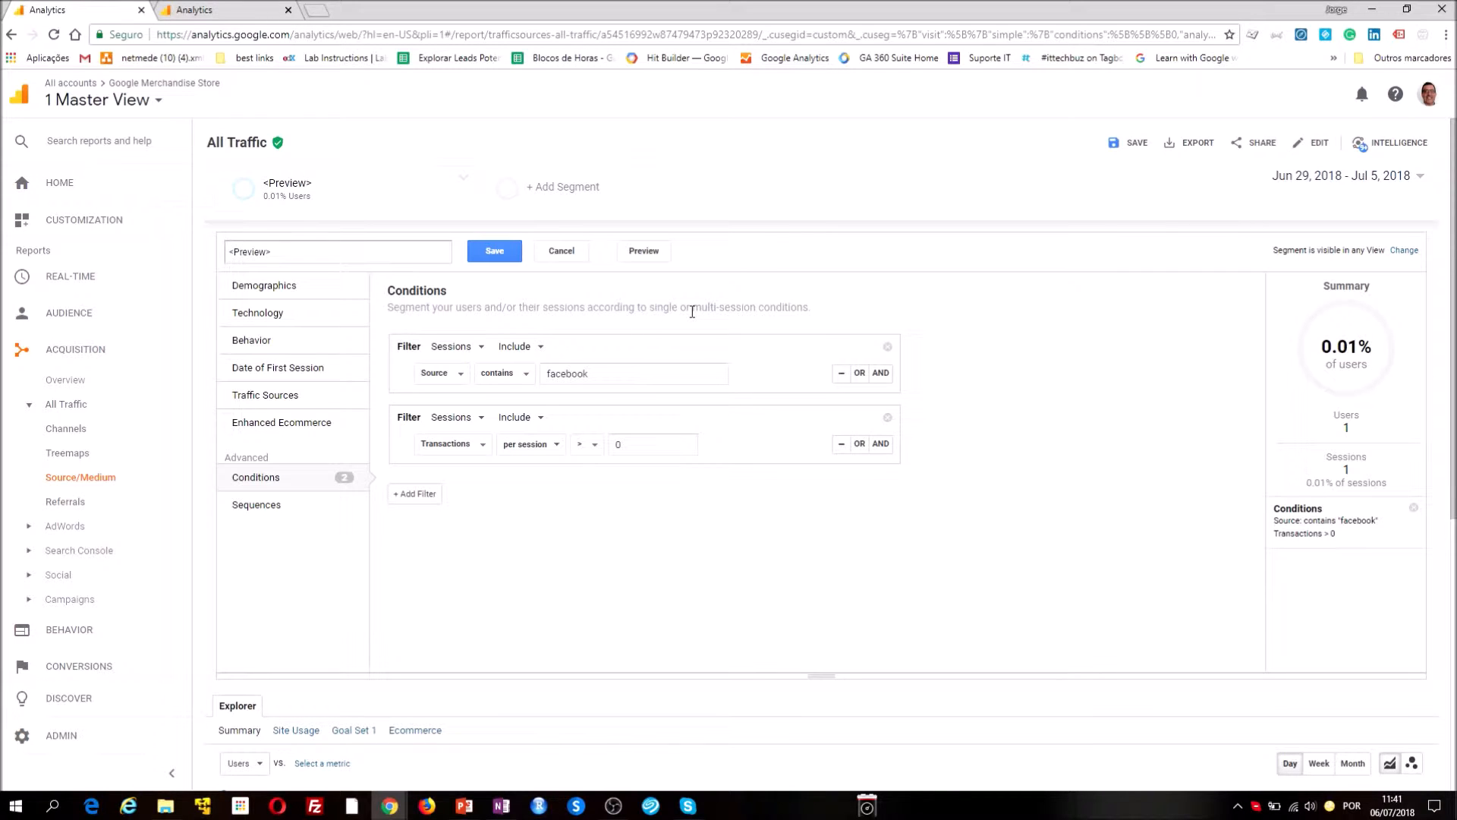
click(481, 347)
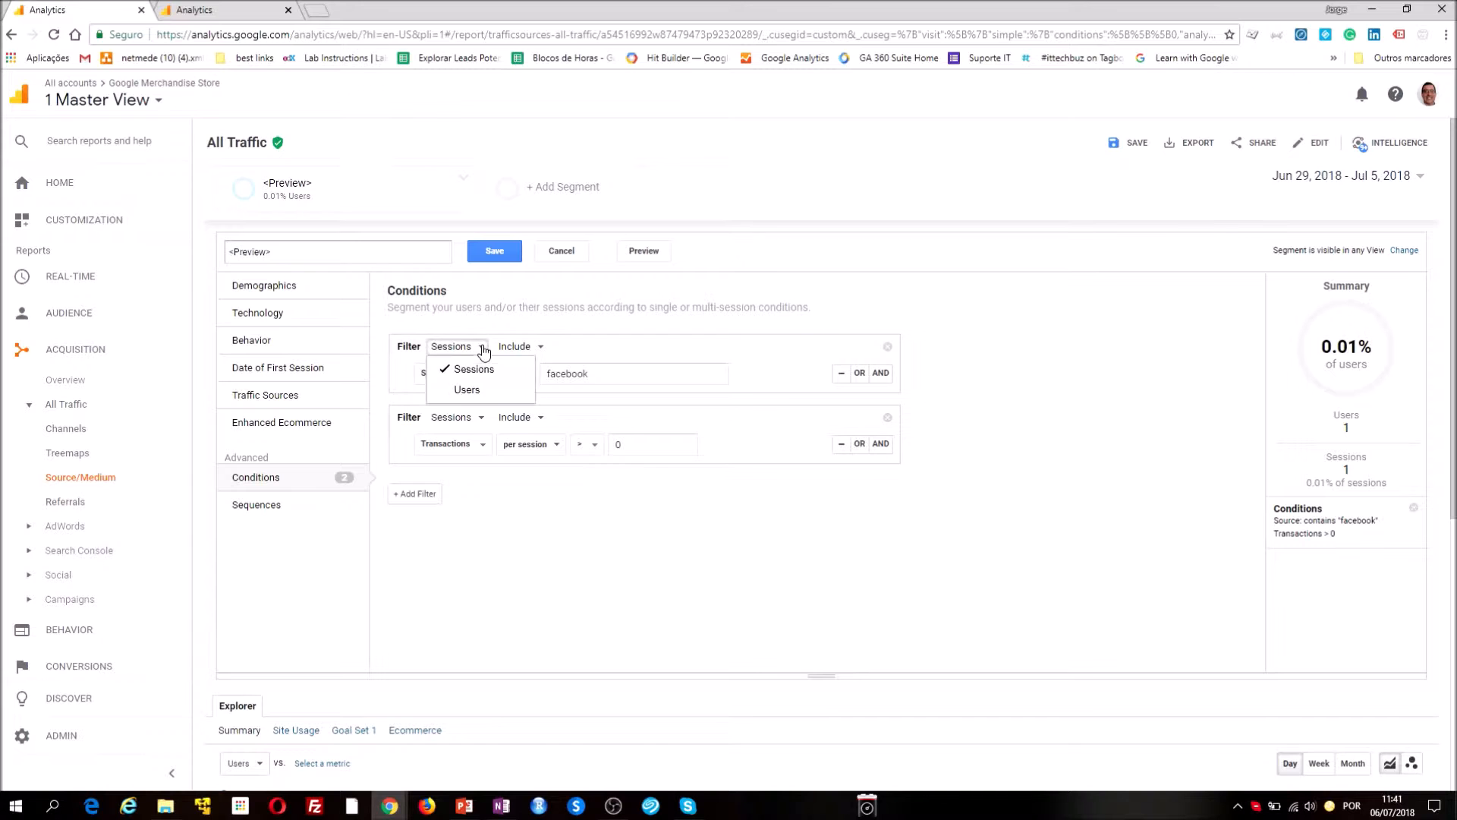
click(467, 392)
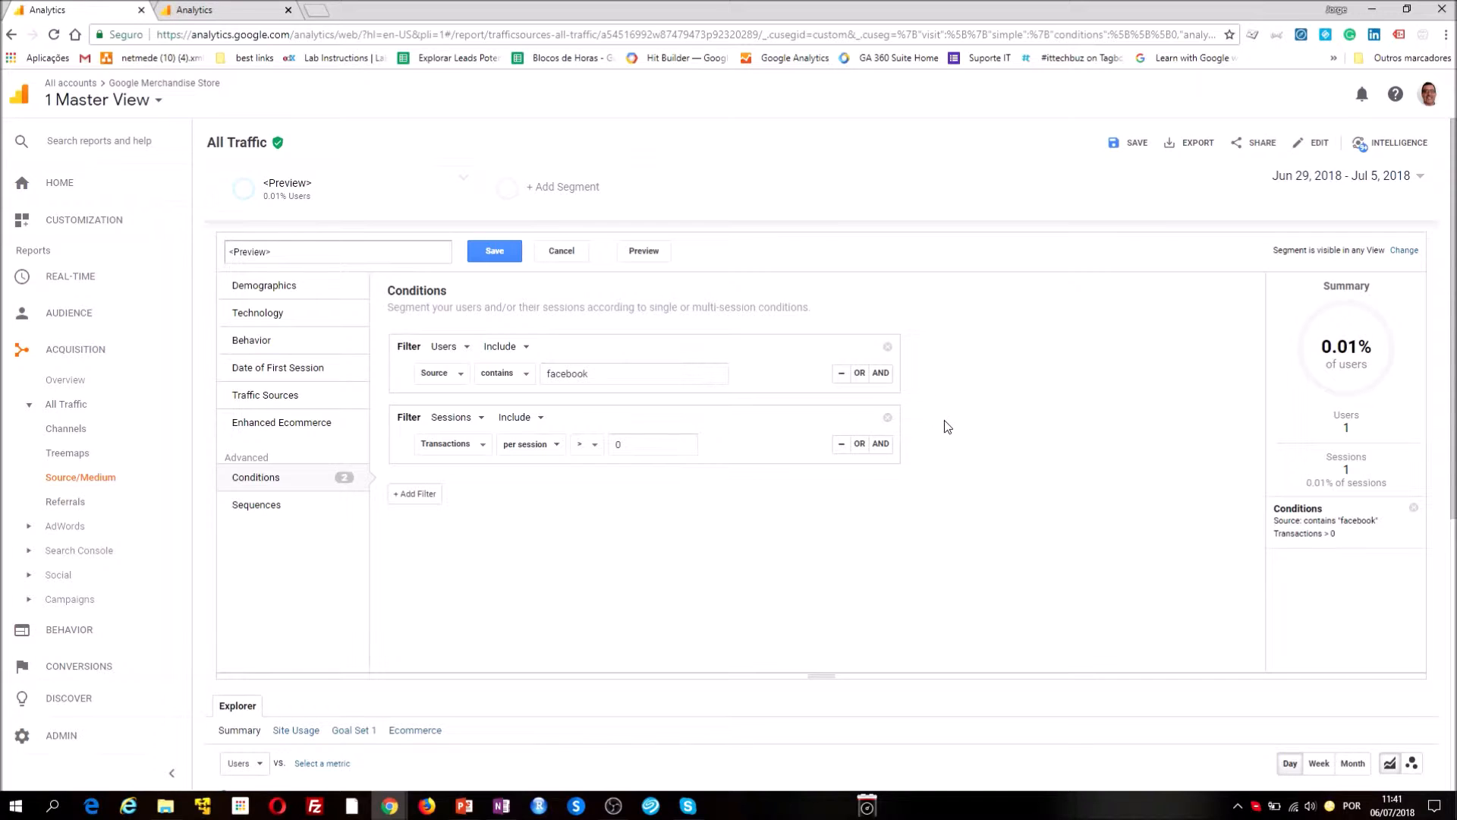
Add an OR condition to the facebook filter for a Source that contains "google"
click(859, 372)
click(620, 414)
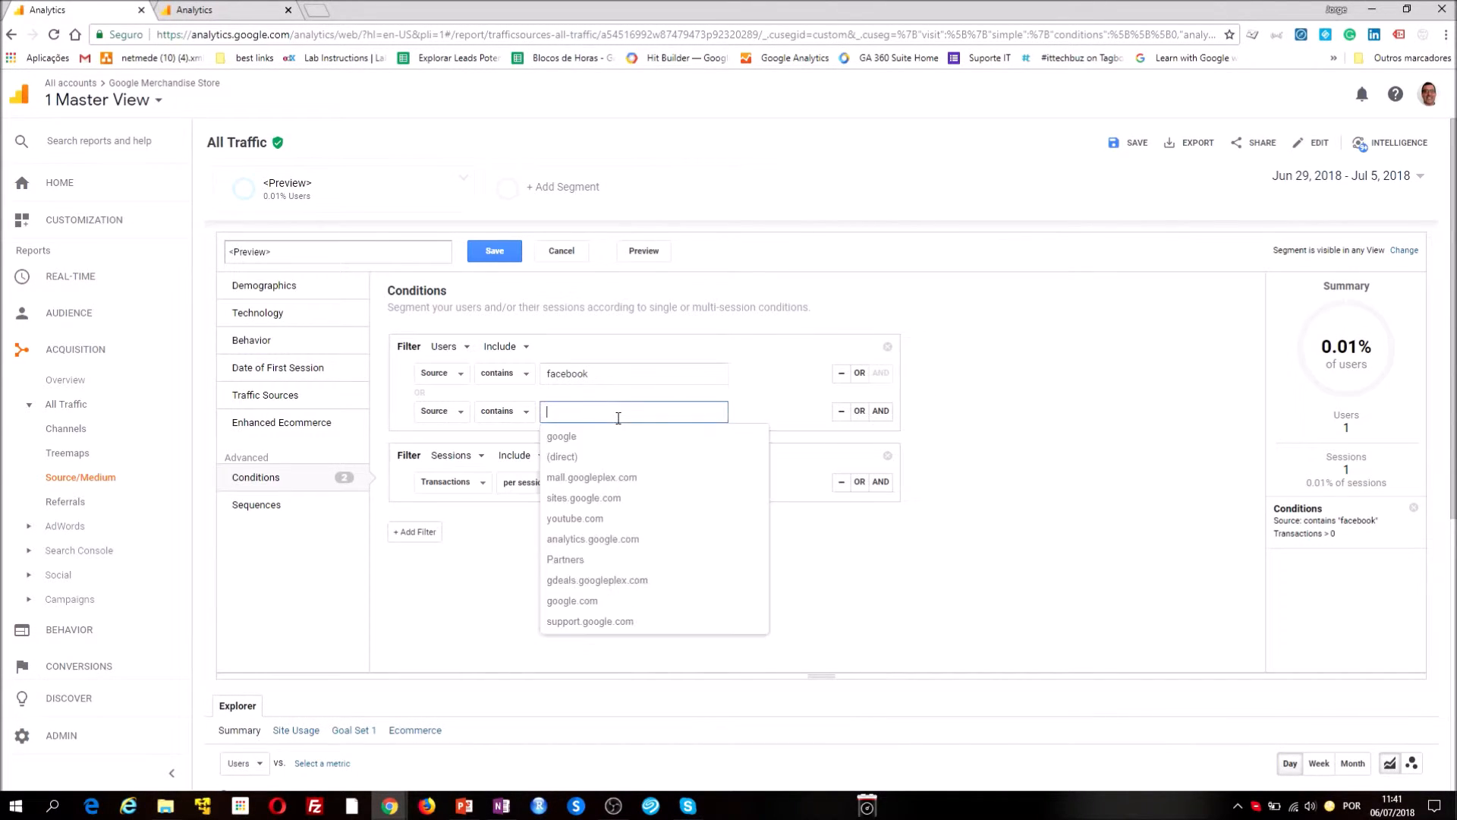
text(google)
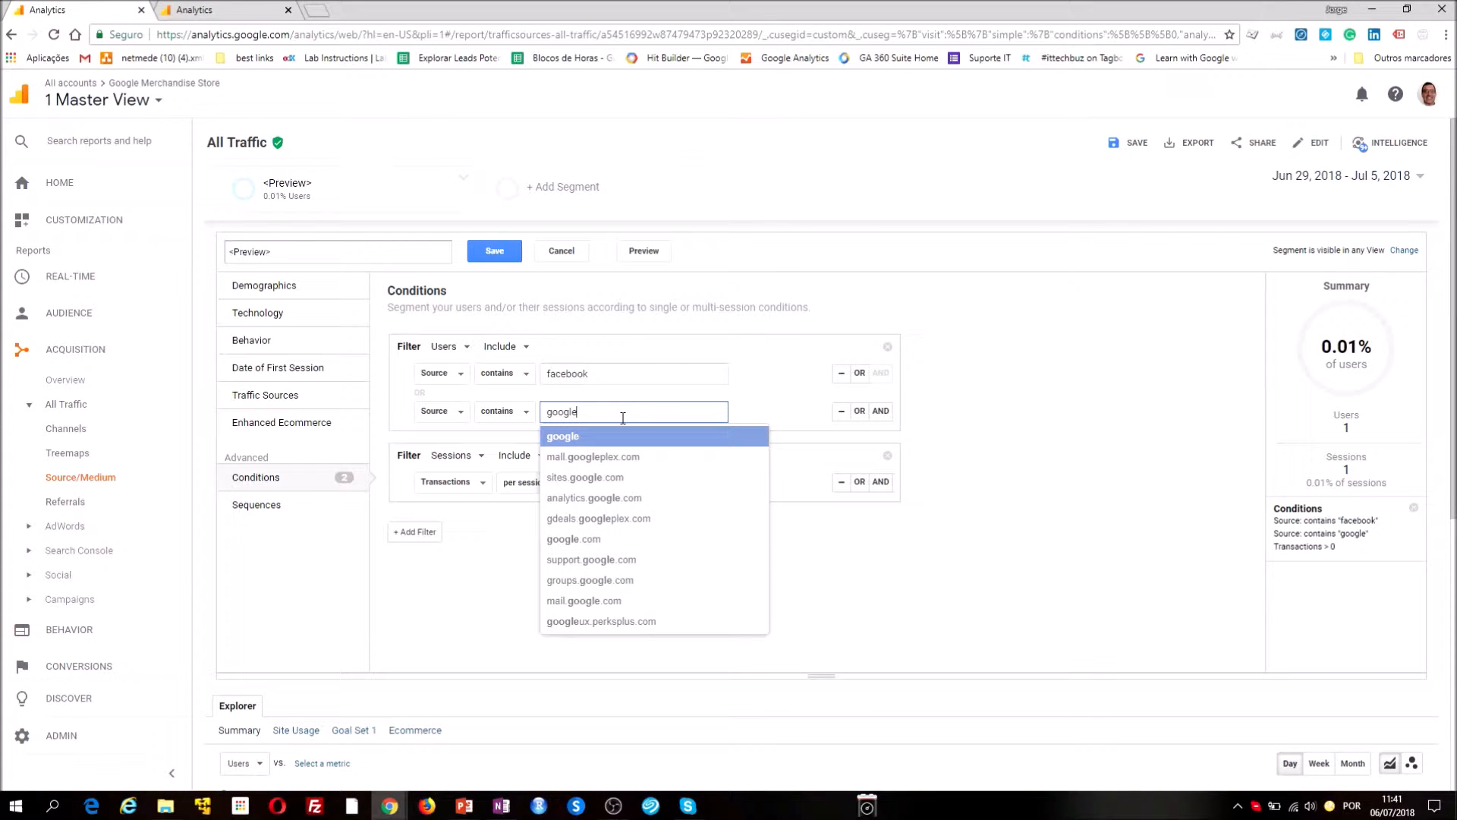
click(566, 436)
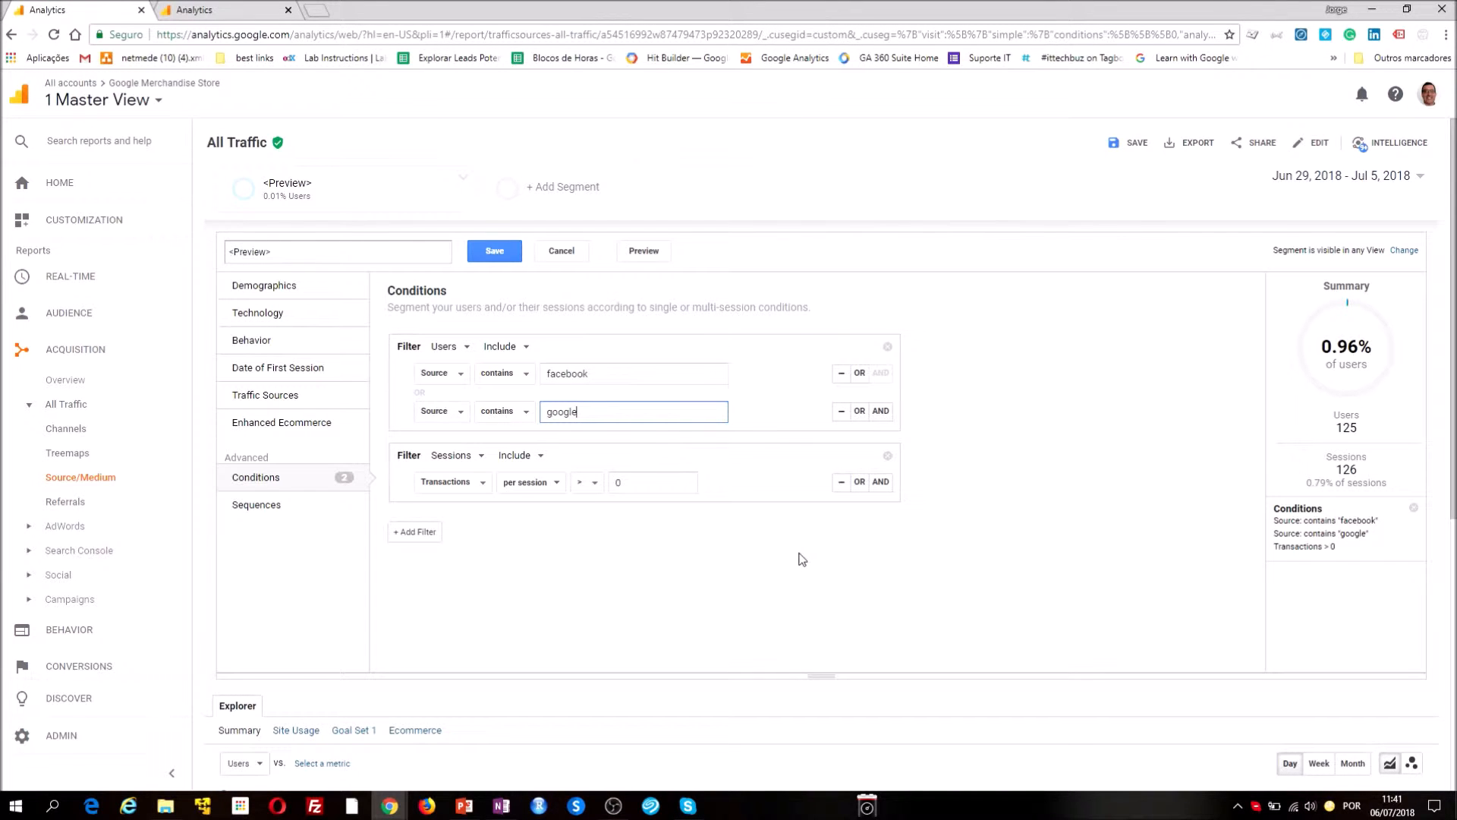
Preview the segment with the facebook or google sources and examine the traffic sources in the Source/Medium table
scroll(676, 410, down, 3)
scroll(631, 548, down, 3)
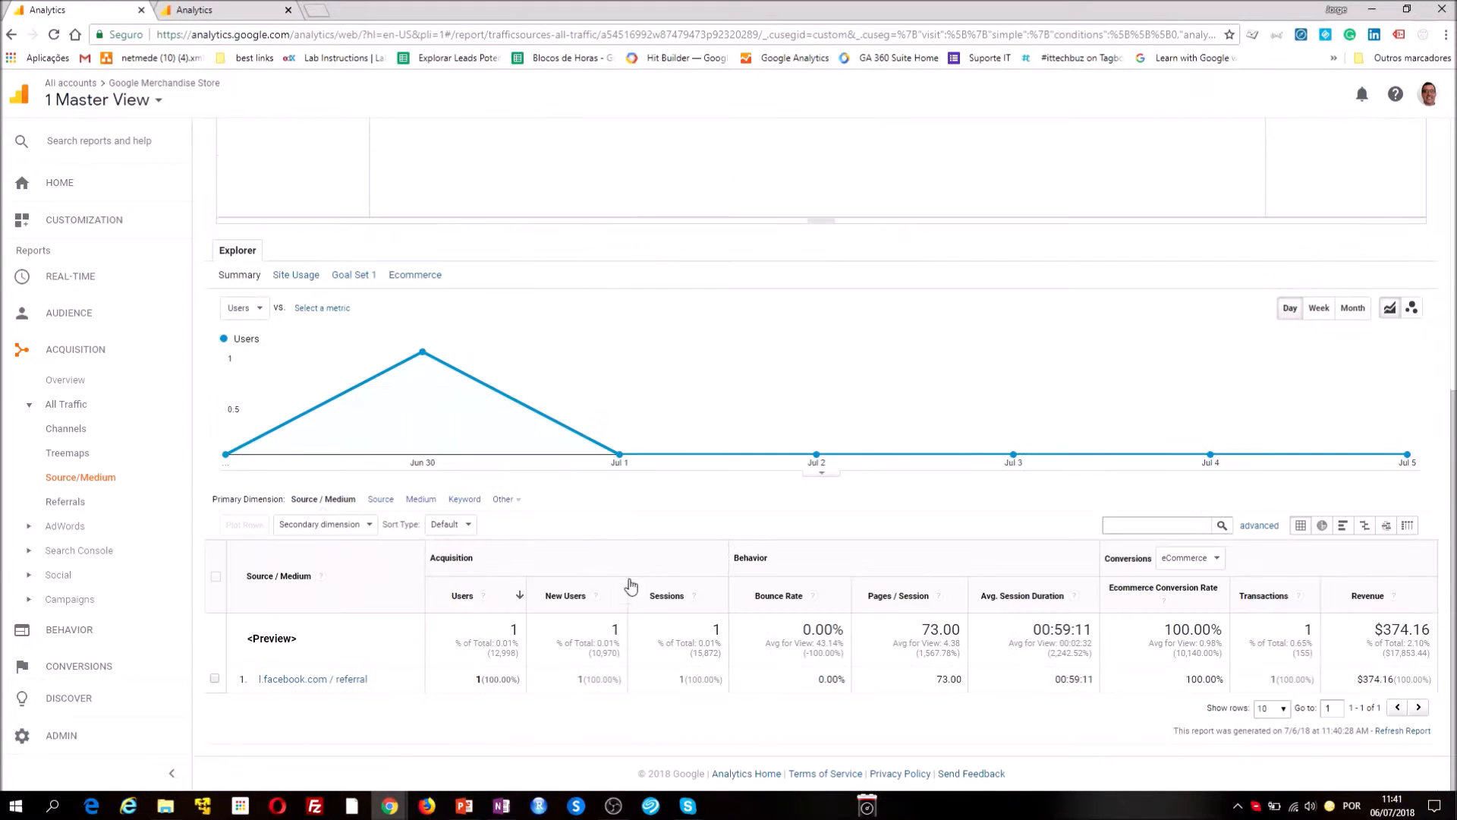
scroll(720, 643, up, 6)
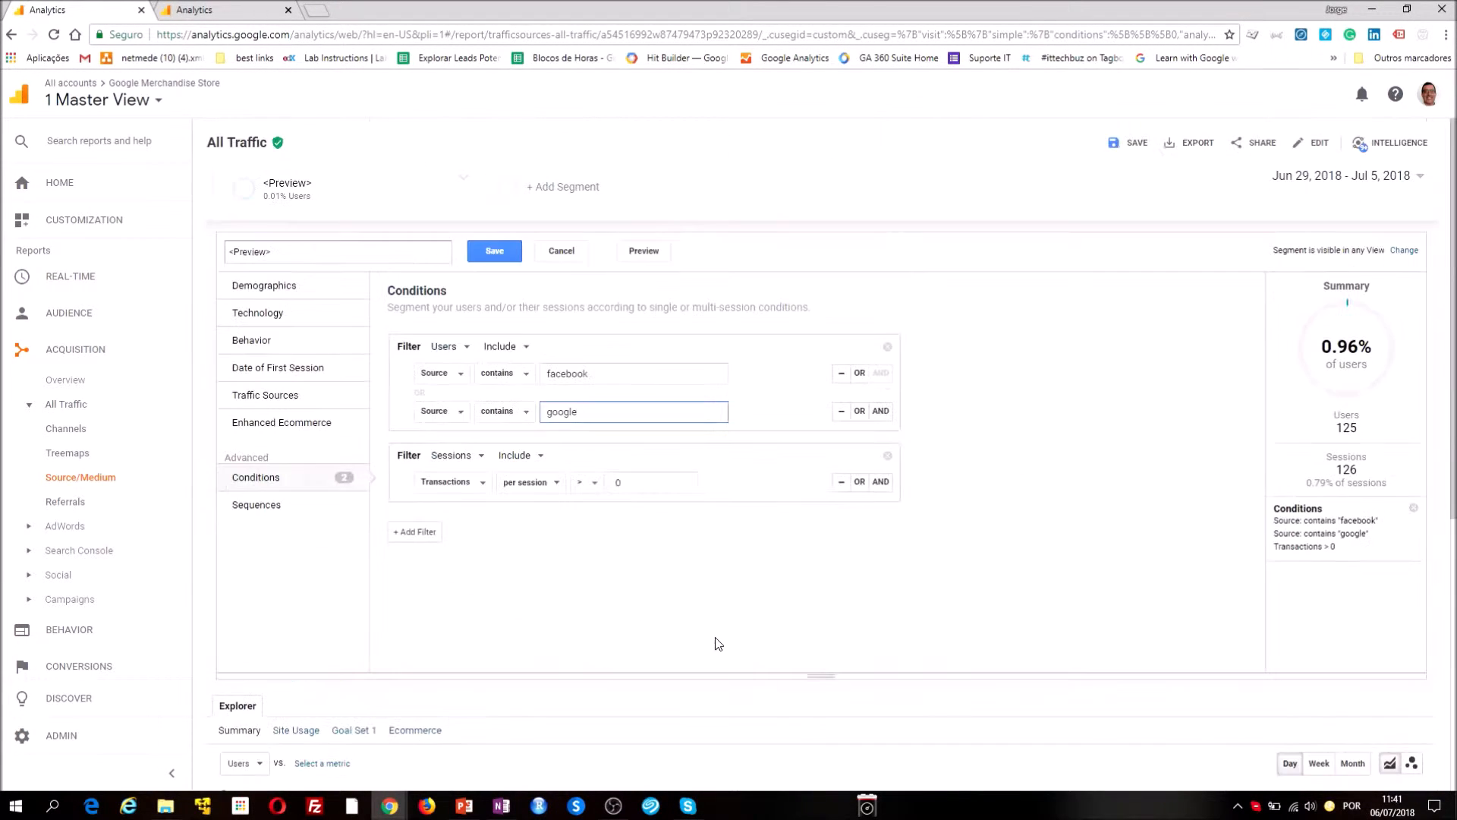
click(633, 254)
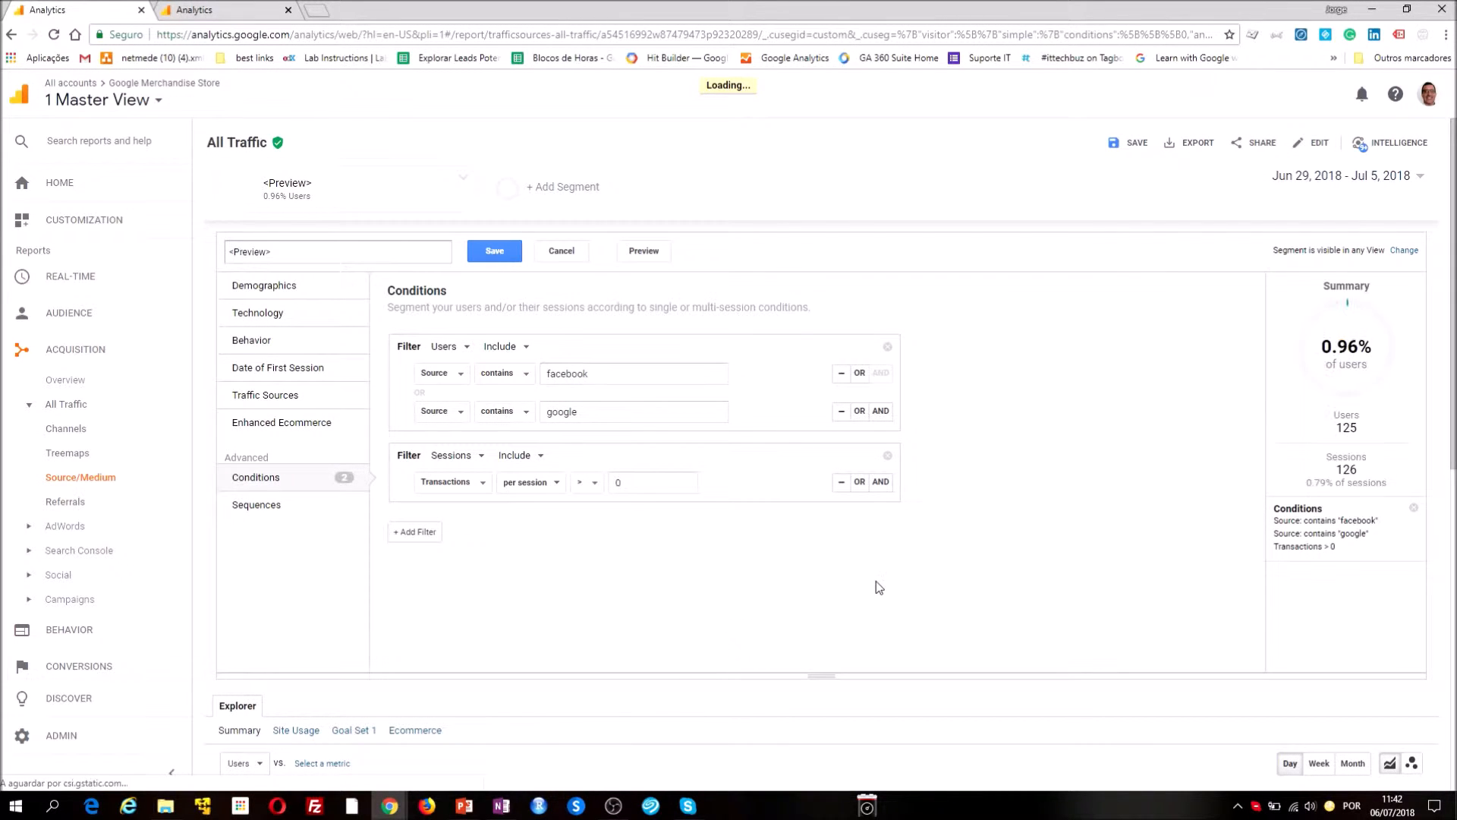
scroll(876, 581, down, 8)
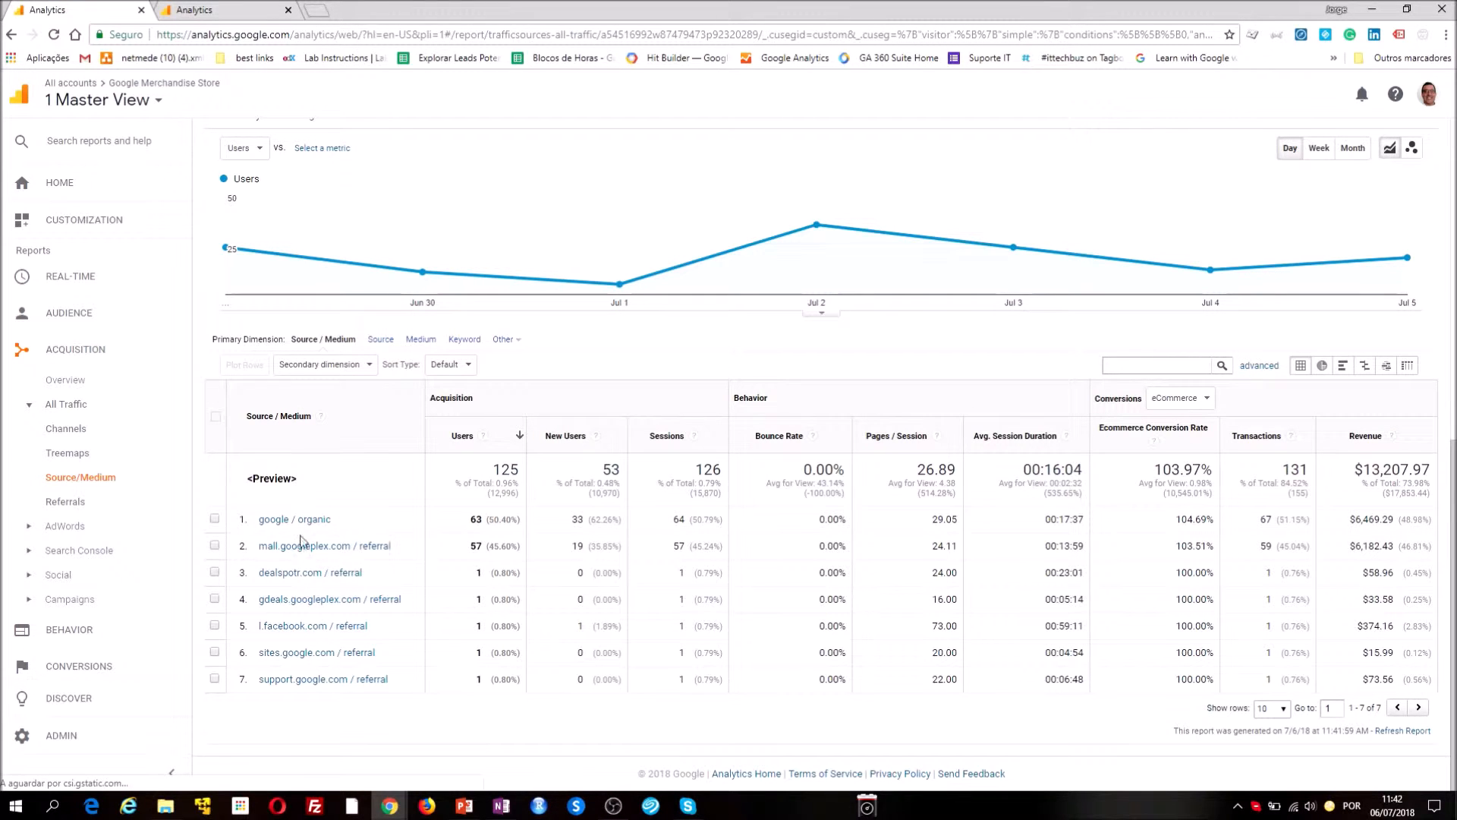
scroll(410, 634, up, 8)
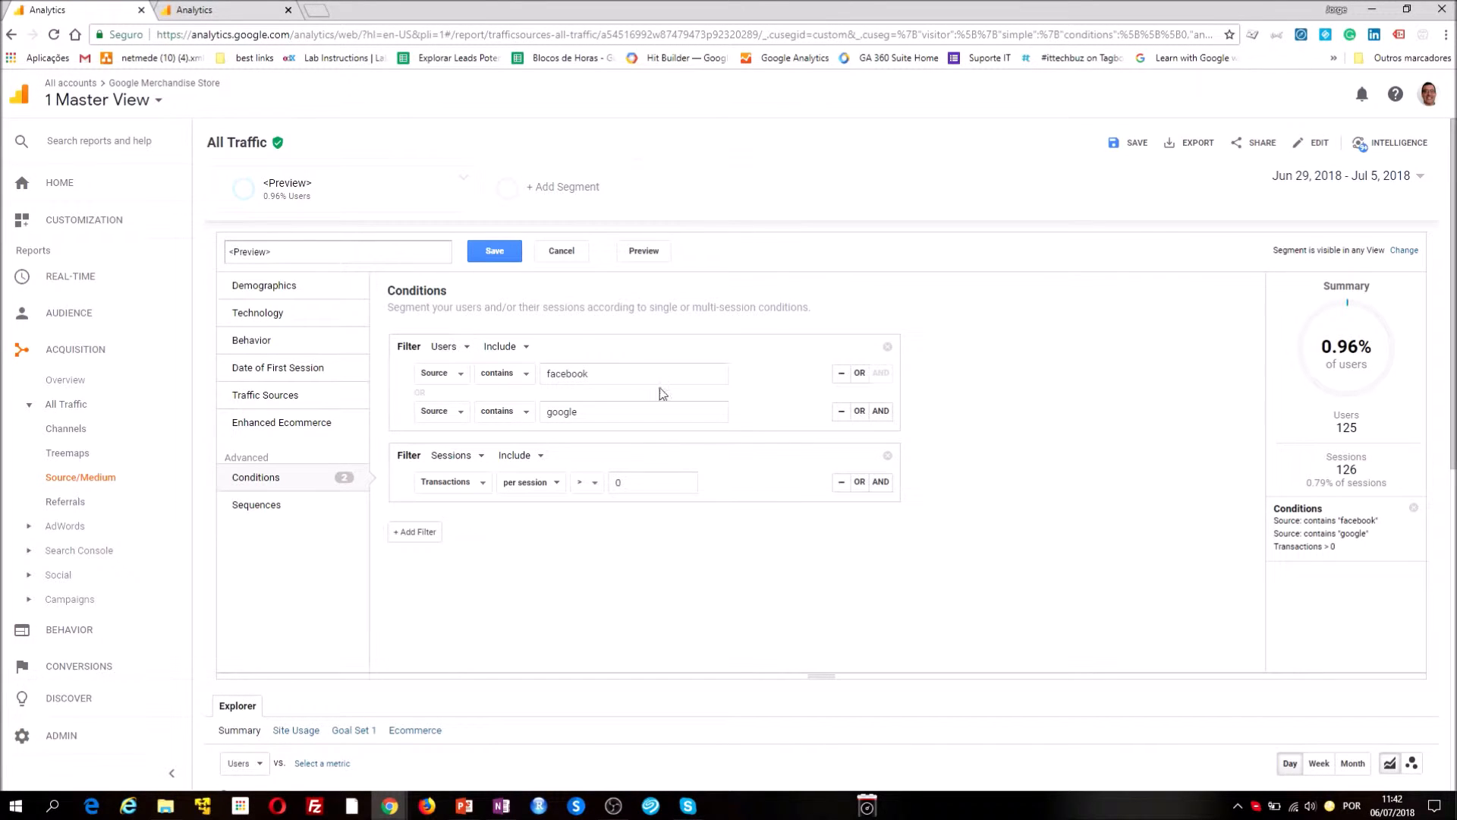
scroll(461, 535, down, 6)
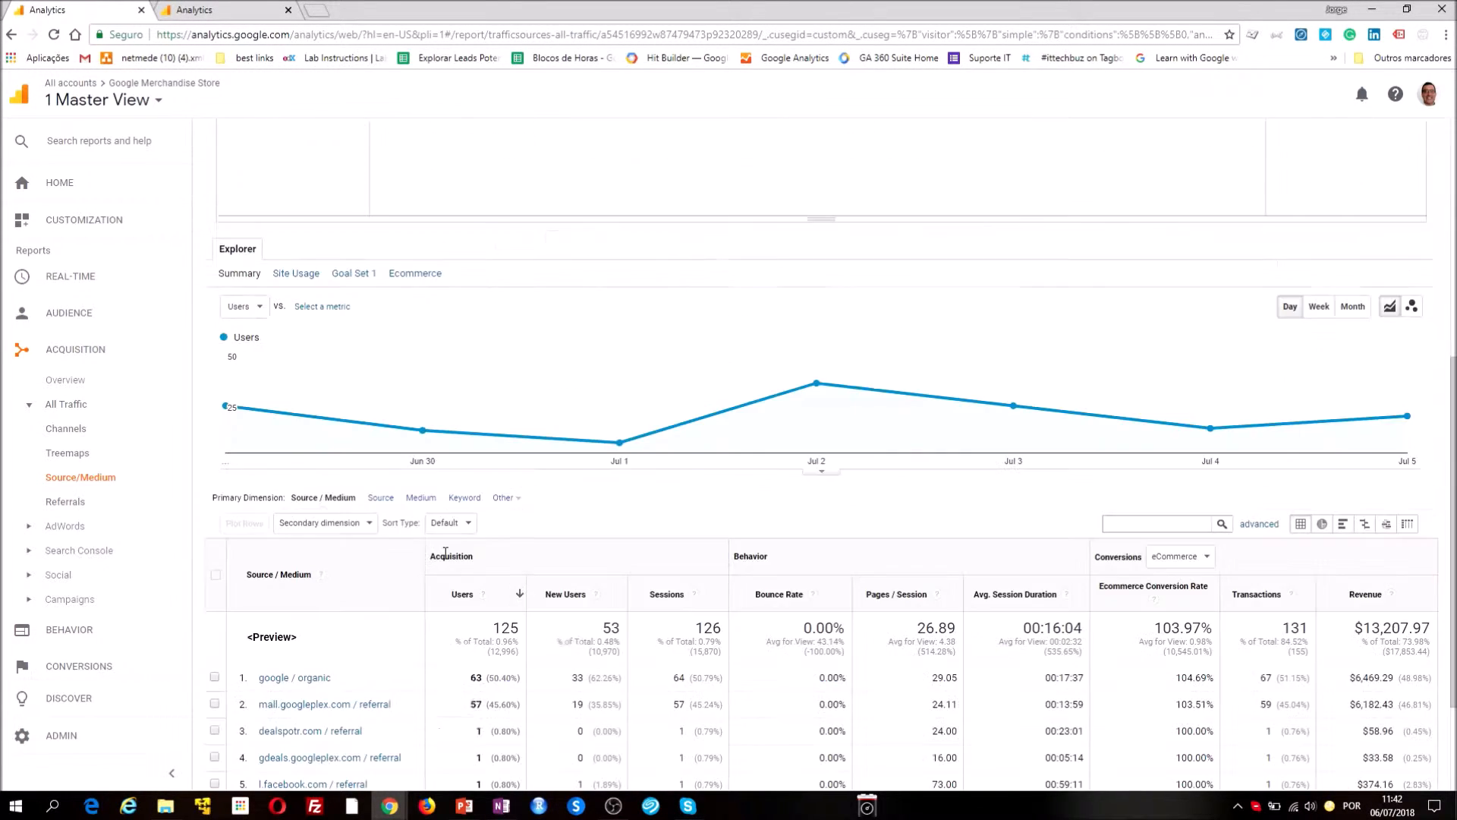
scroll(295, 676, down, 2)
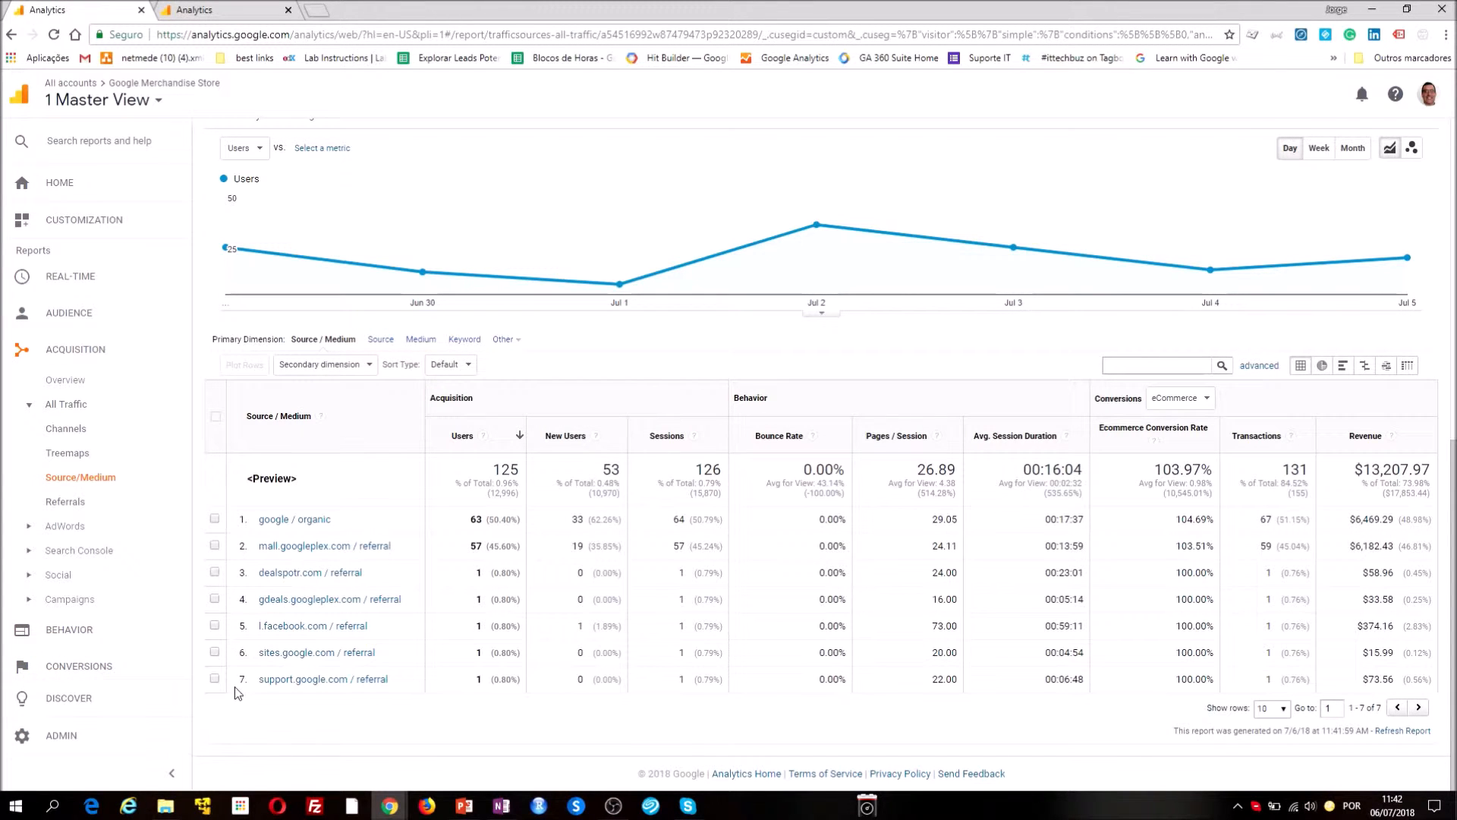
scroll(461, 663, up, 6)
scroll(460, 662, up, 2)
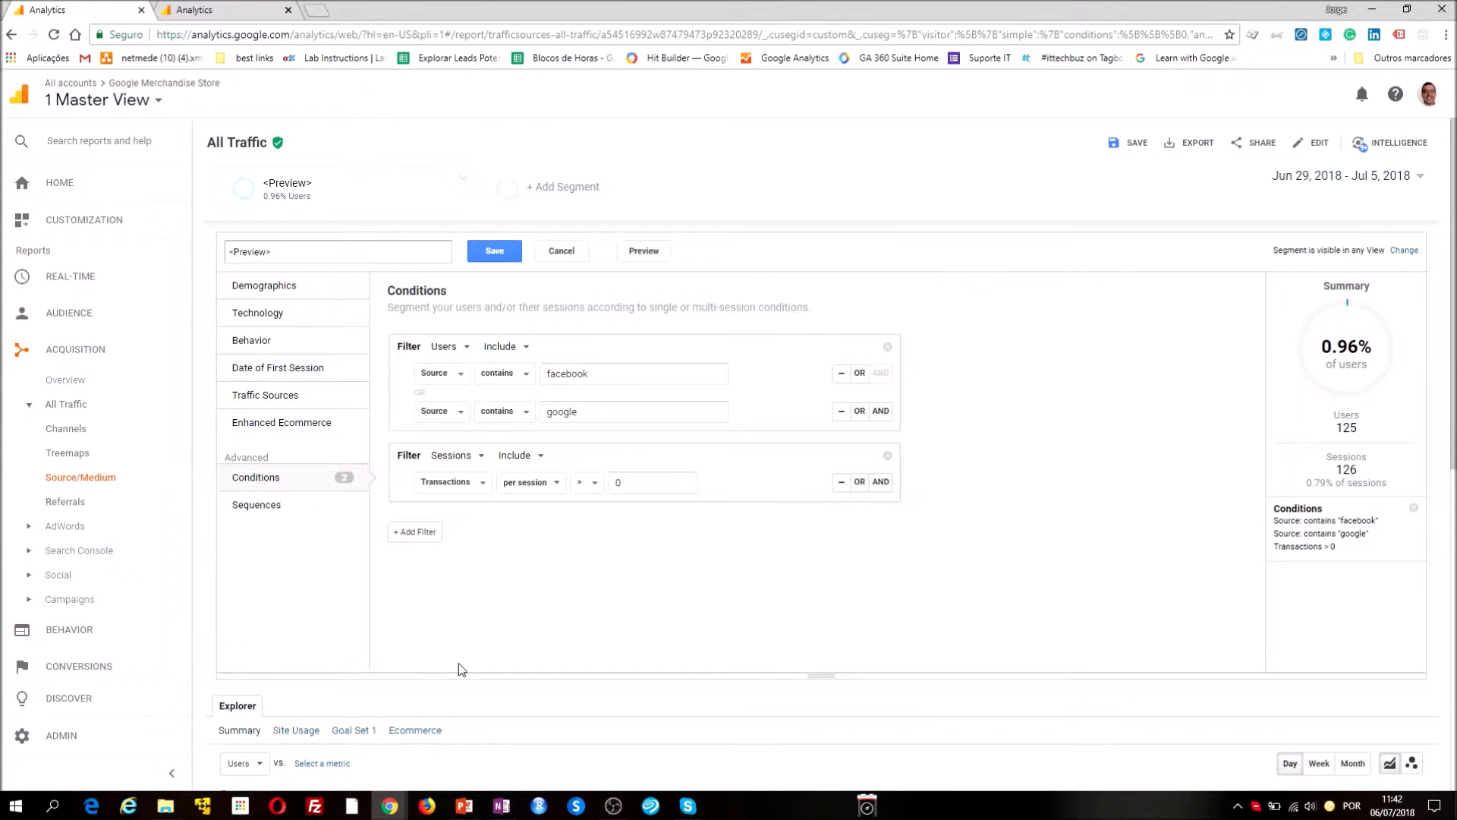
Set the scope of the facebook or google source filter to Sessions and review the Source/Medium table
click(443, 348)
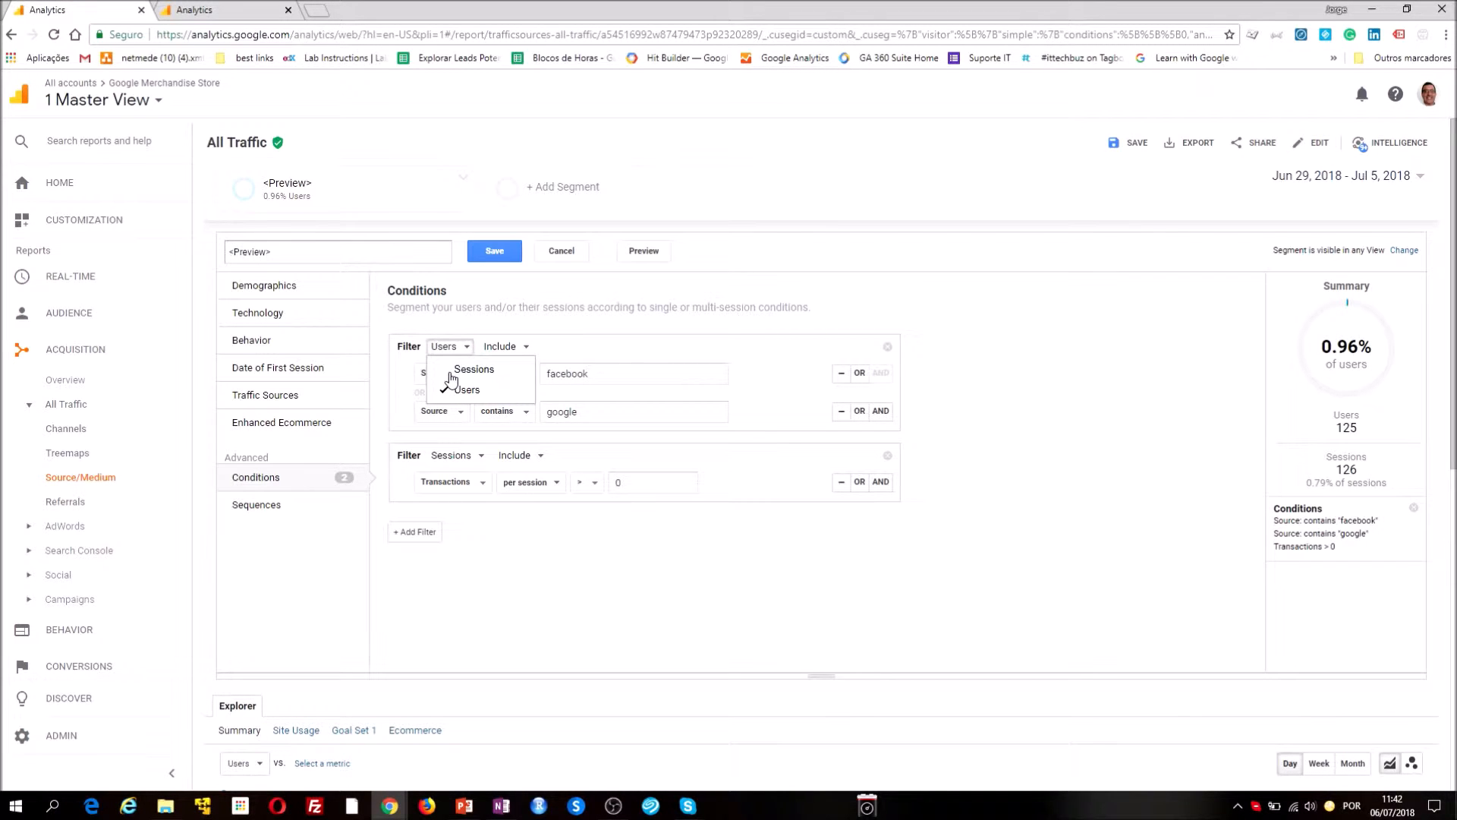
click(472, 370)
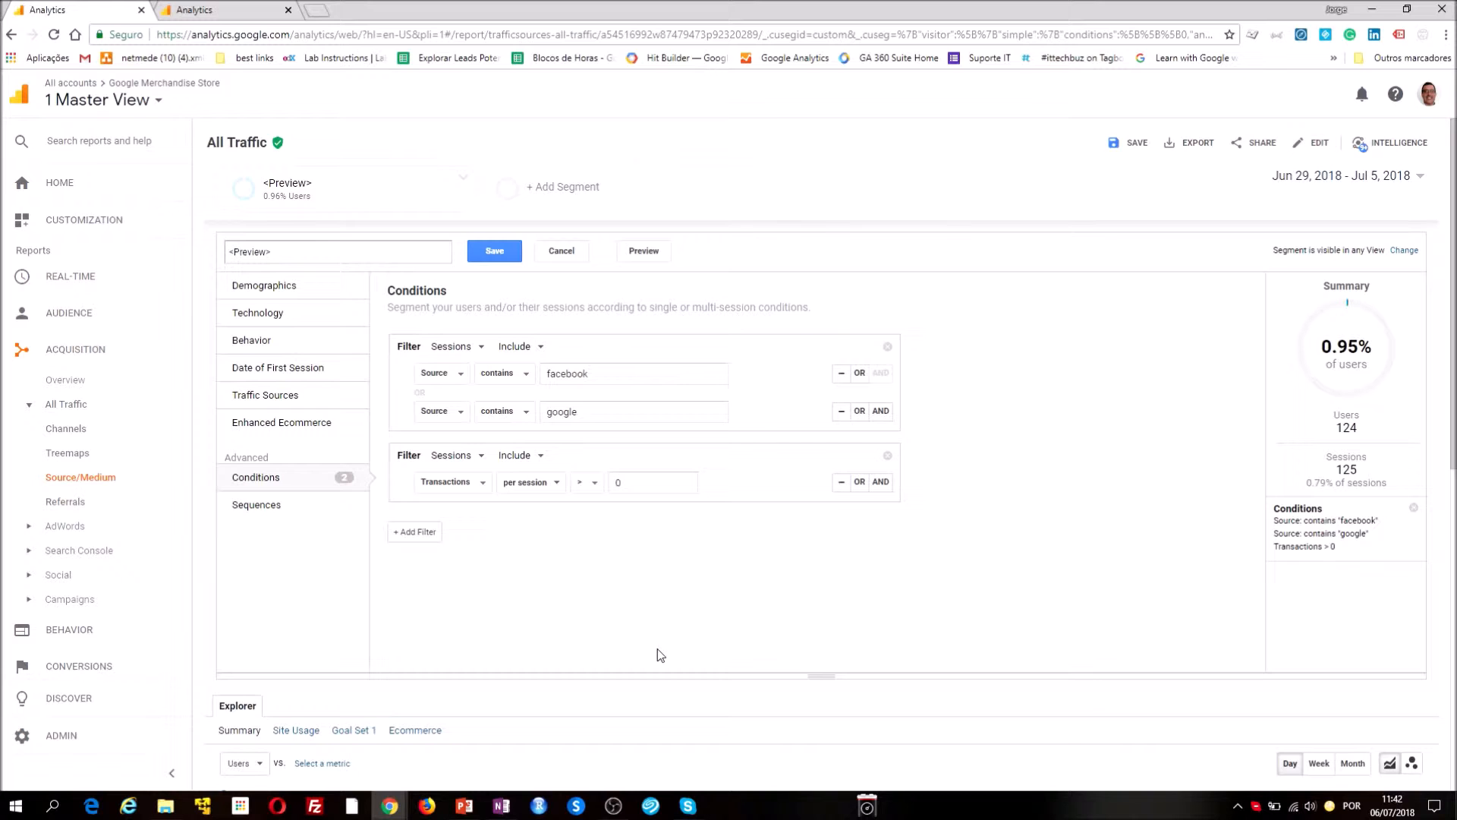
scroll(660, 654, down, 6)
scroll(660, 655, down, 2)
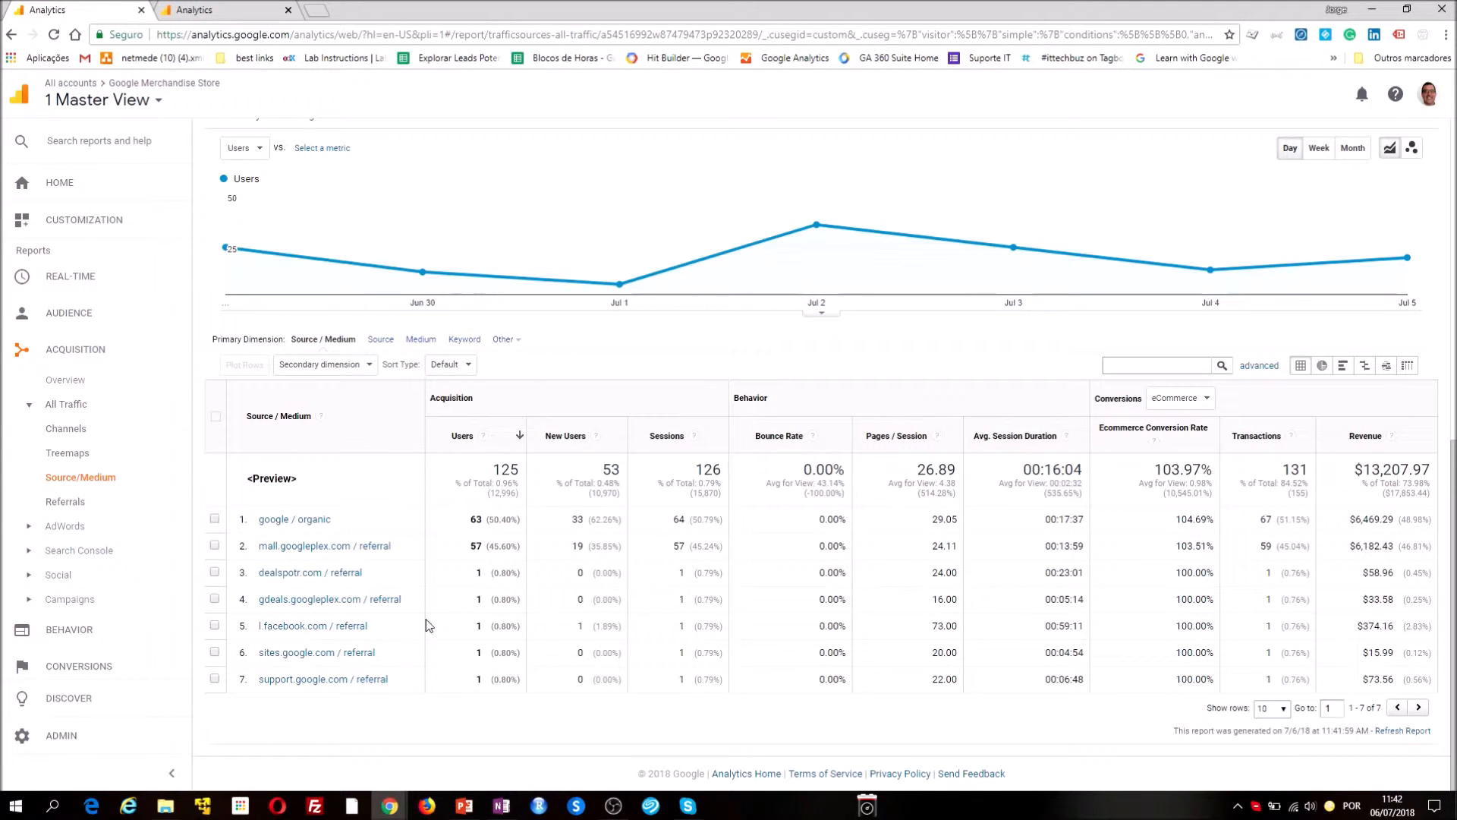
scroll(416, 627, up, 3)
scroll(416, 627, up, 5)
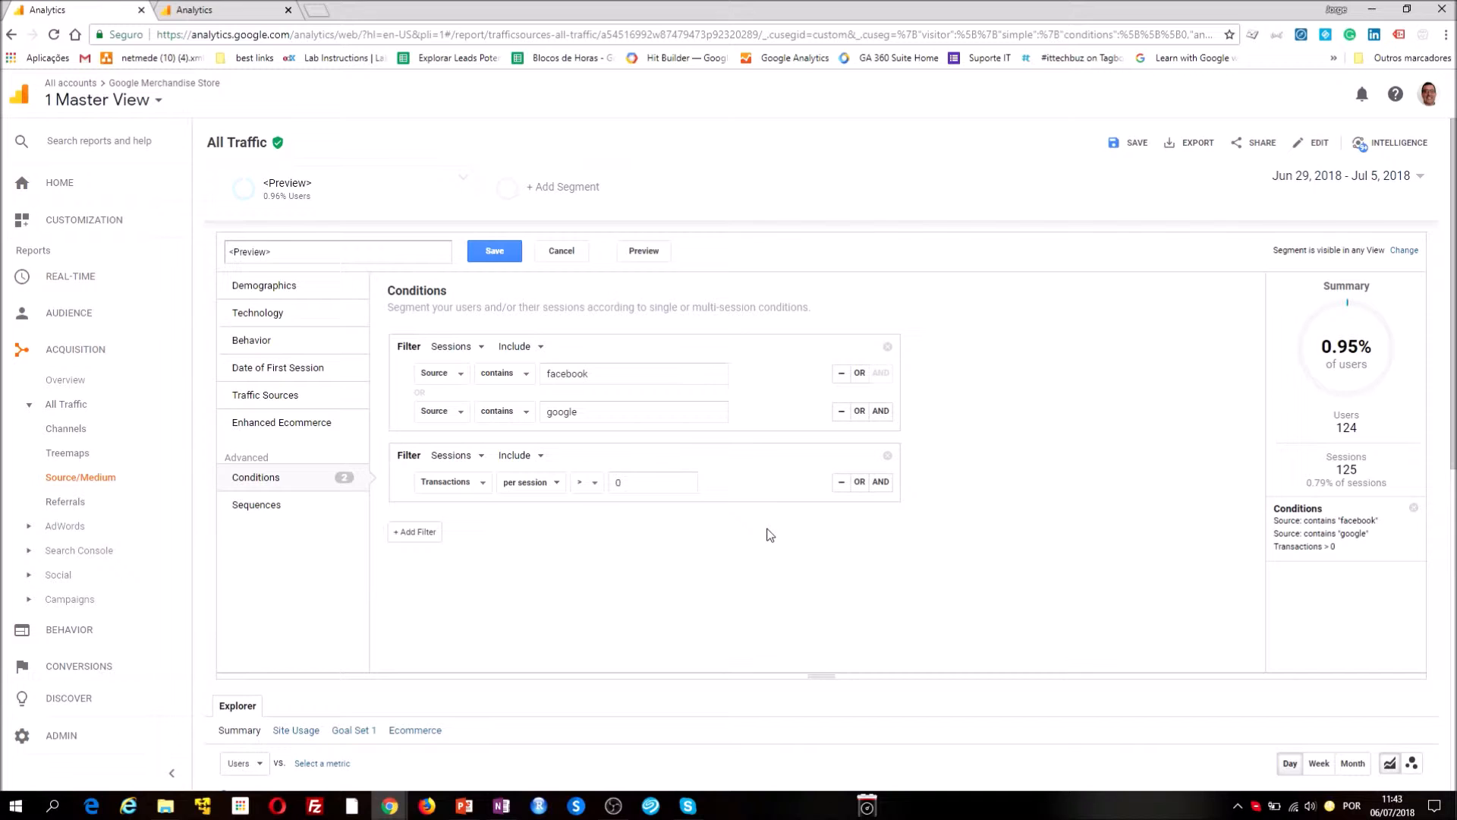
In the blank segment open in the second Analytics tab, start a Sequences filter and set its sequence start to First user interaction
click(214, 16)
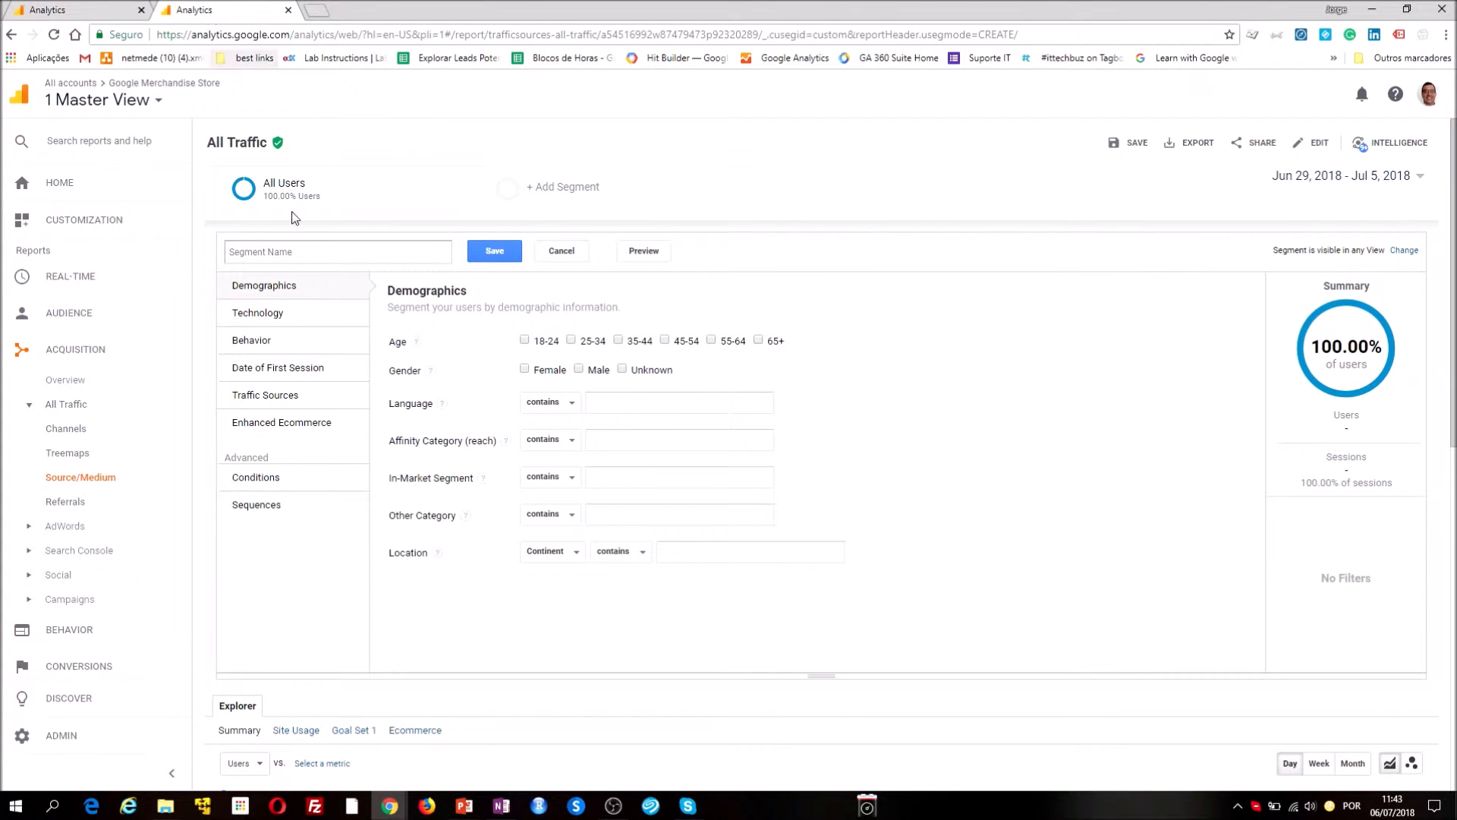
click(283, 506)
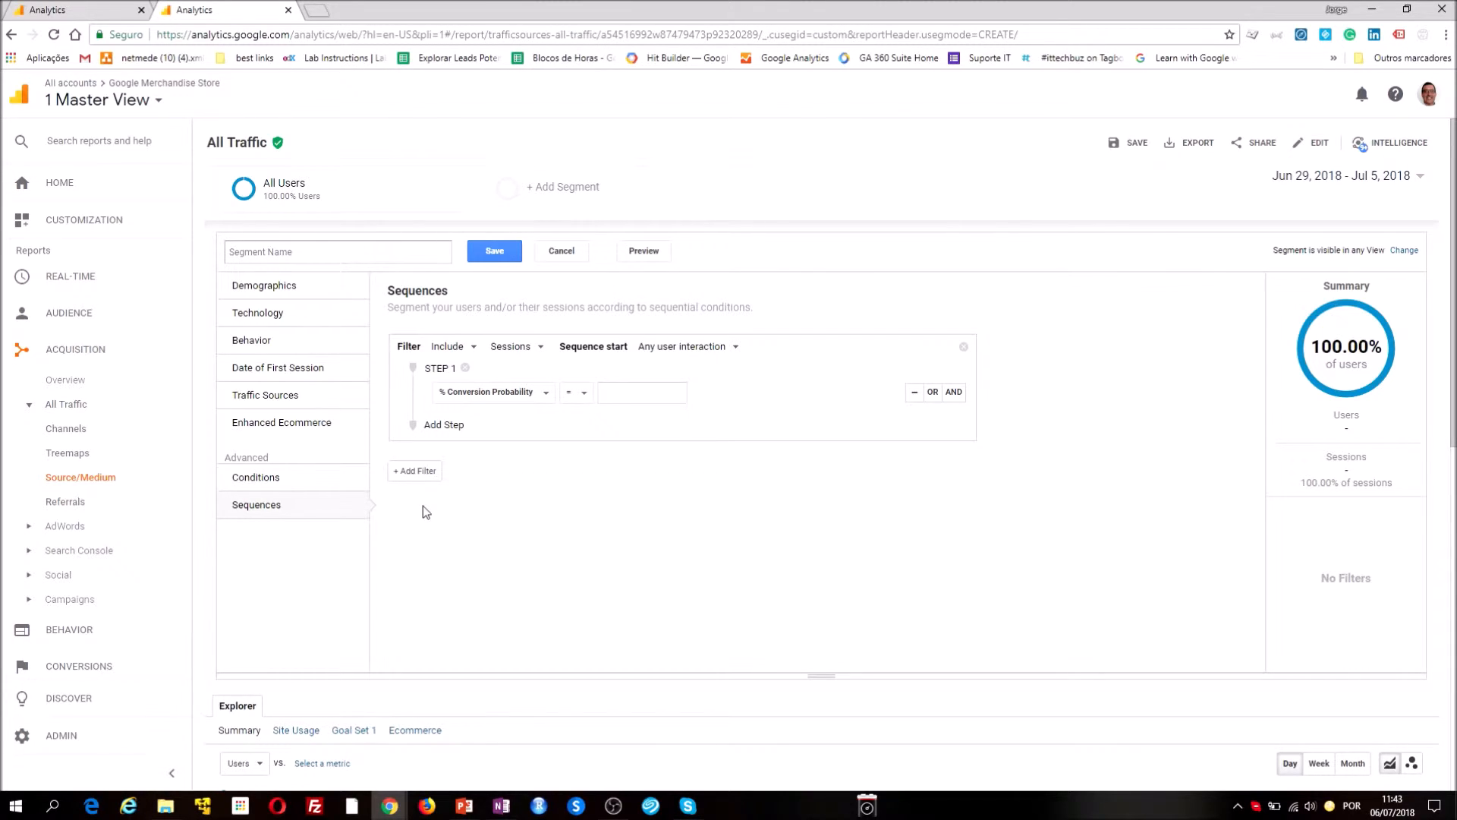
click(520, 400)
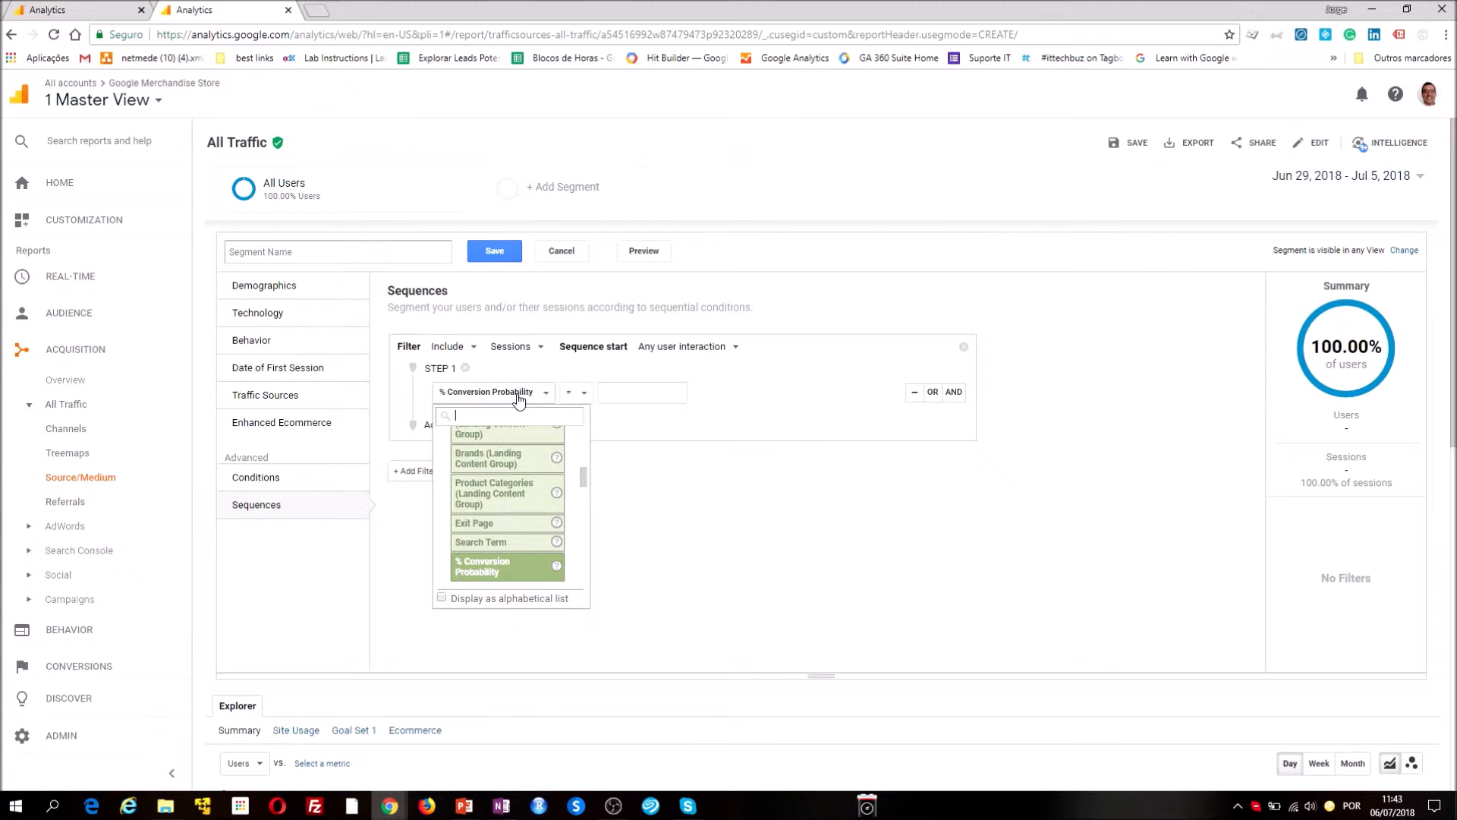
click(667, 357)
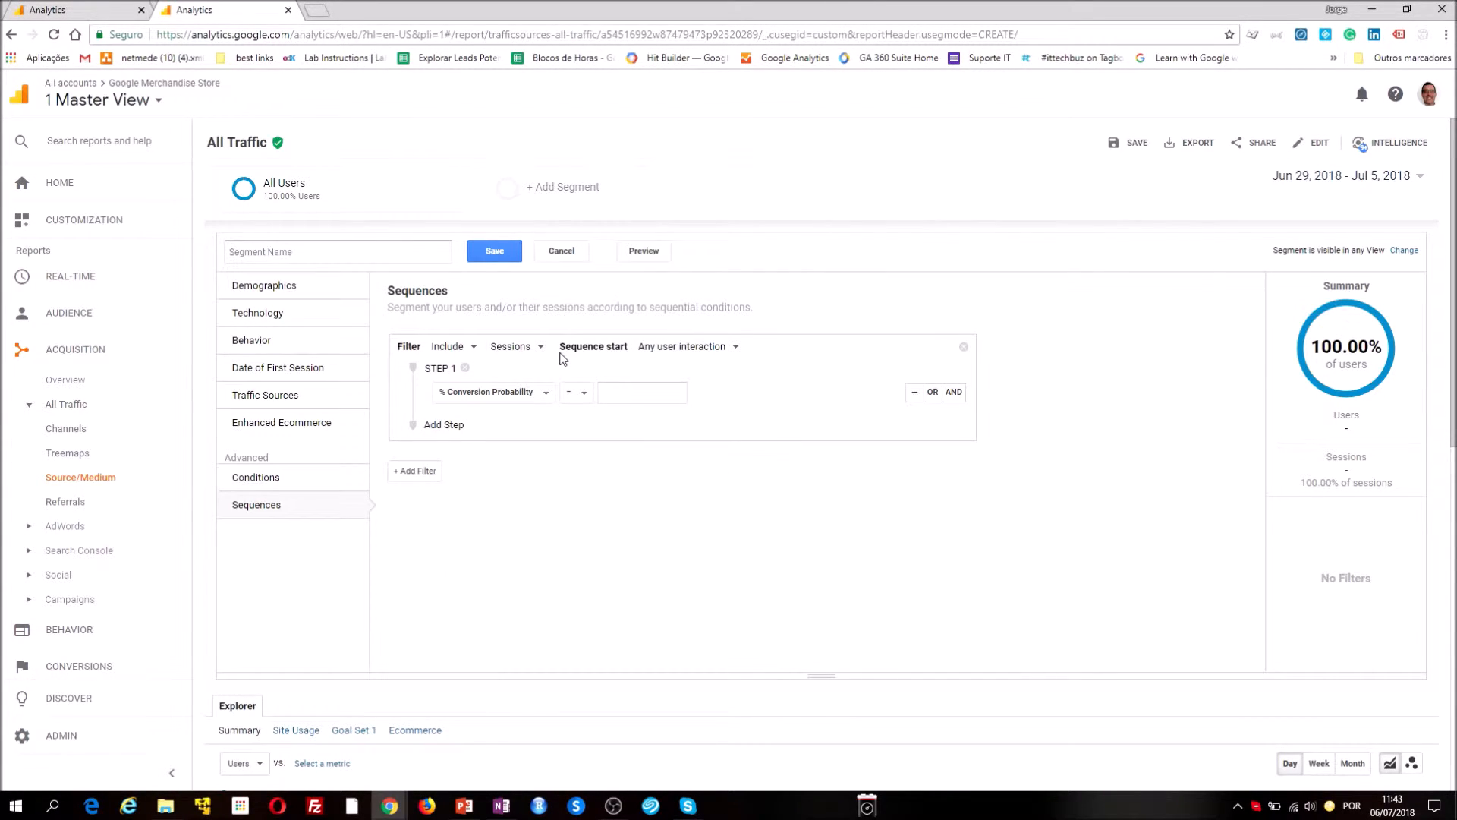
click(510, 351)
click(652, 348)
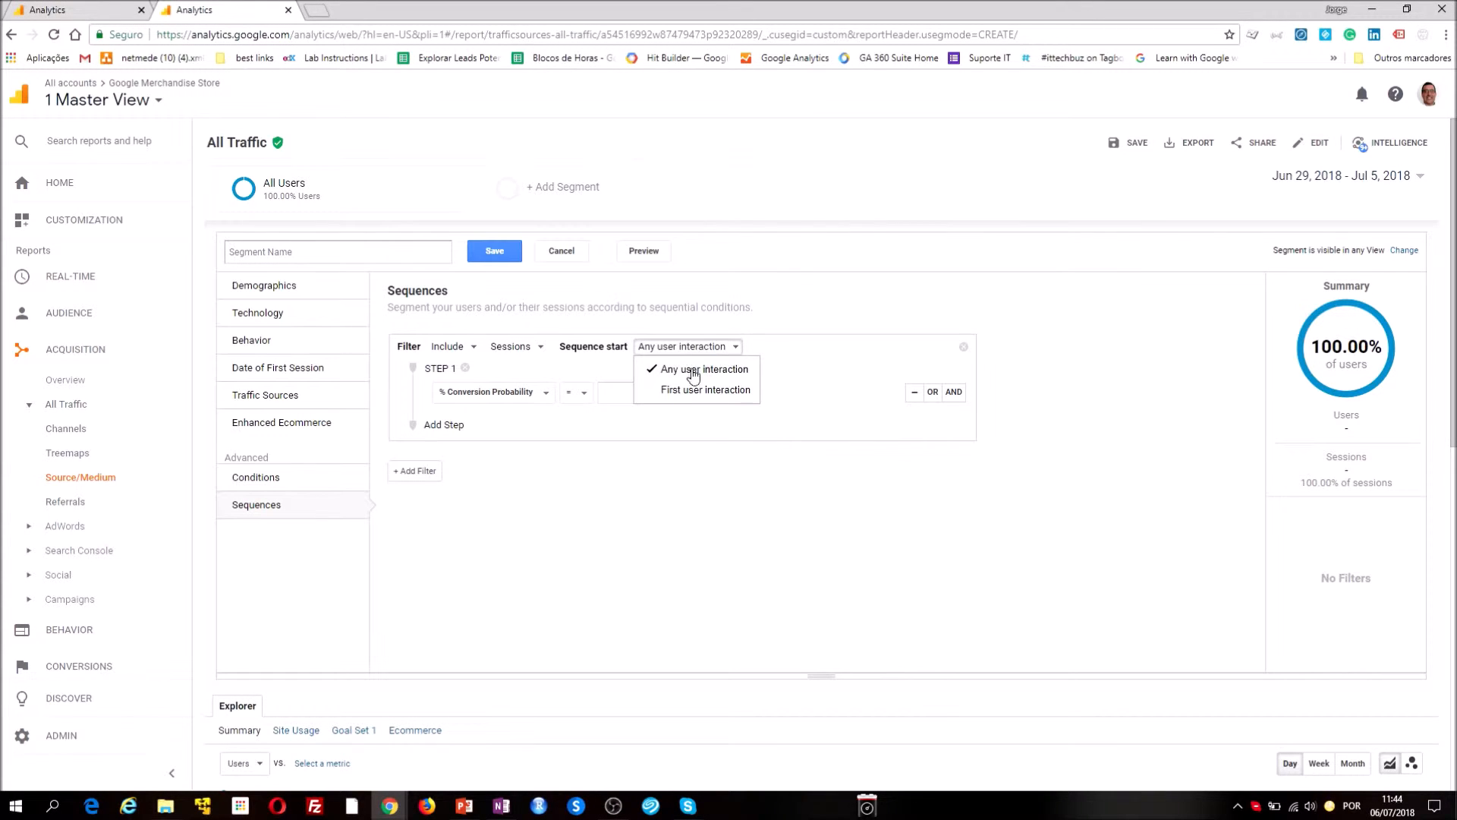
click(693, 394)
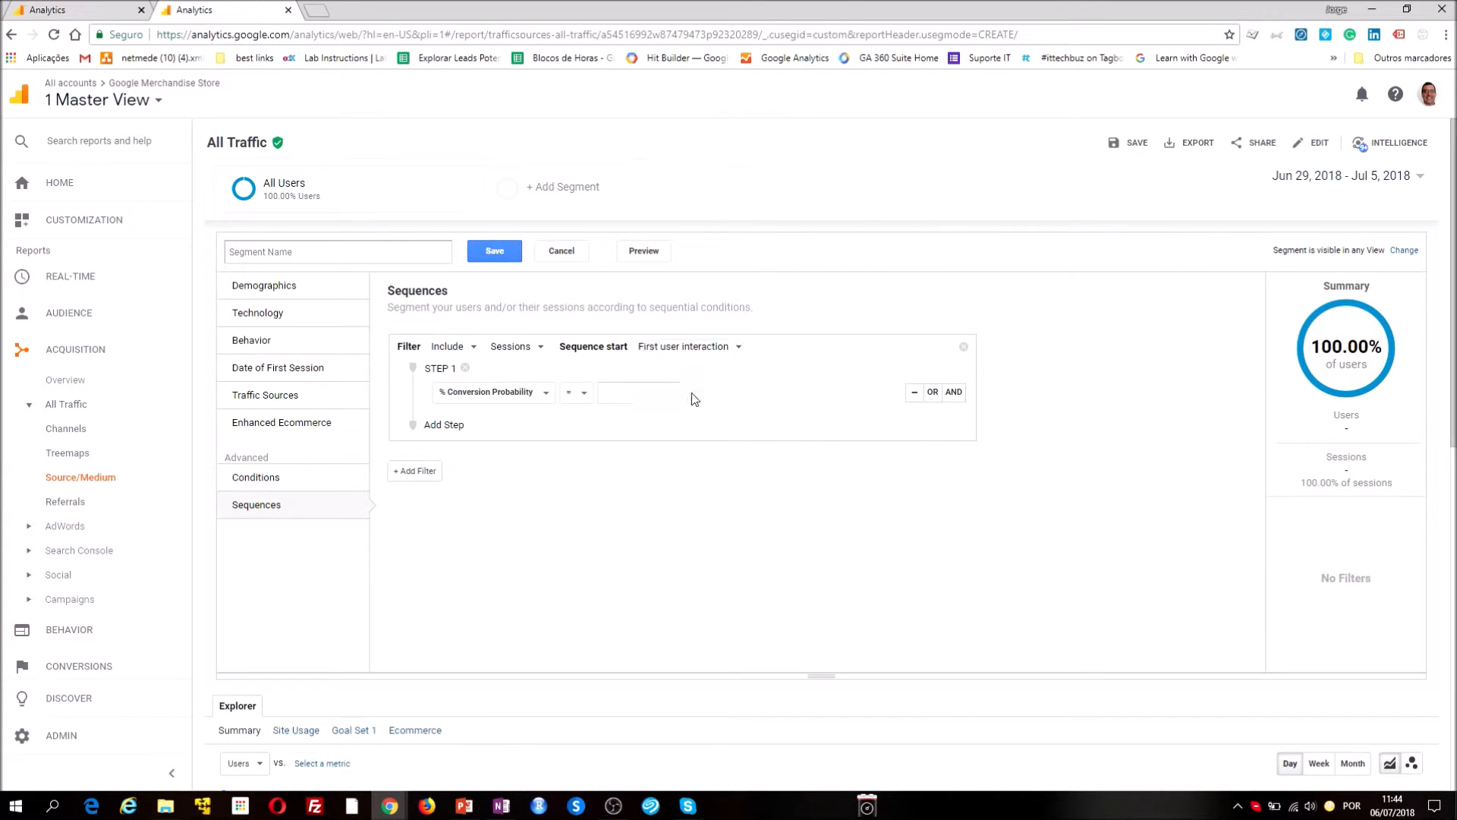
Define step 1 of the sequence as a Landing Page that contains "/home"
click(537, 401)
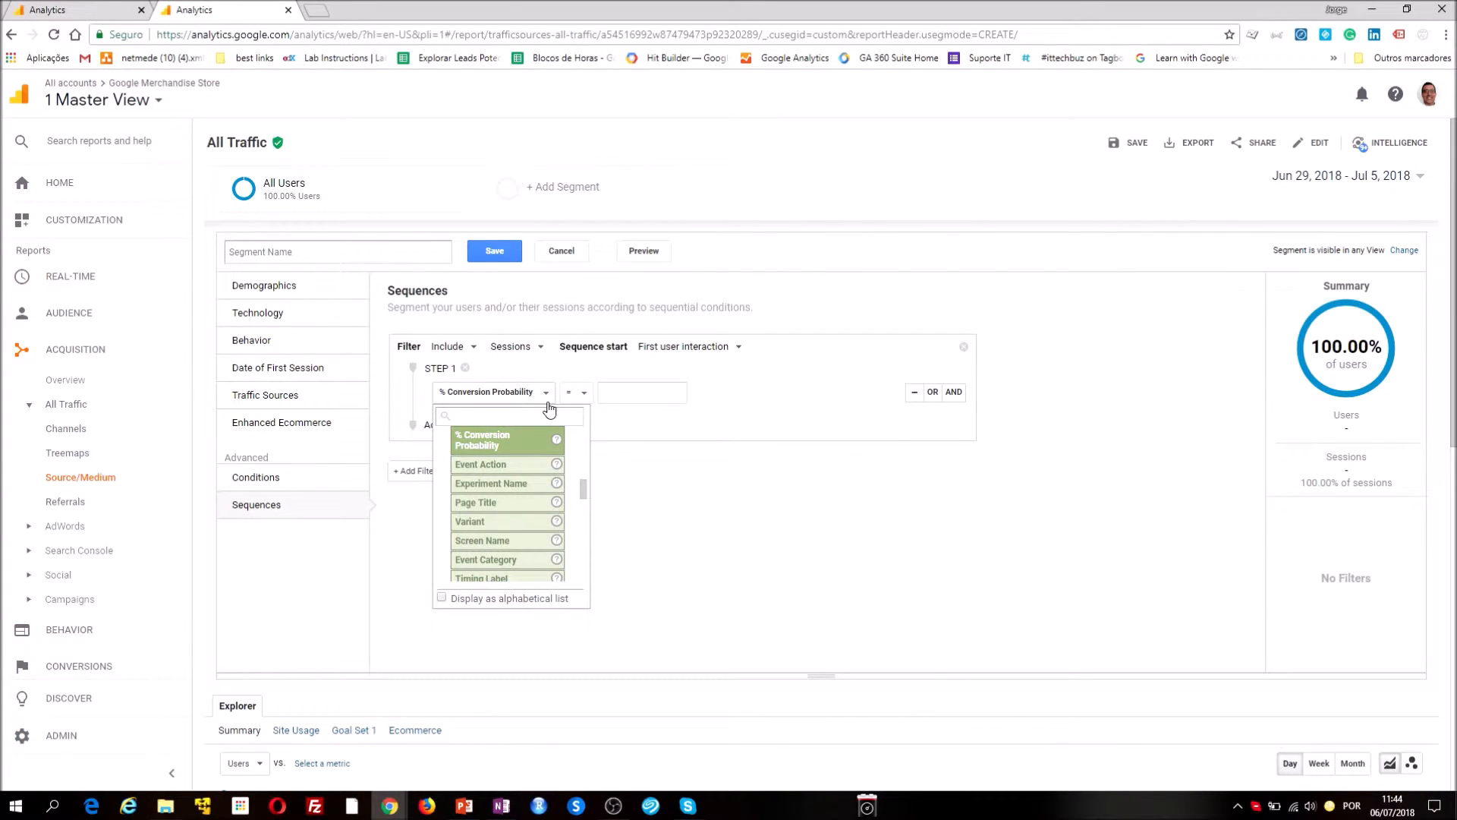
text(pager)
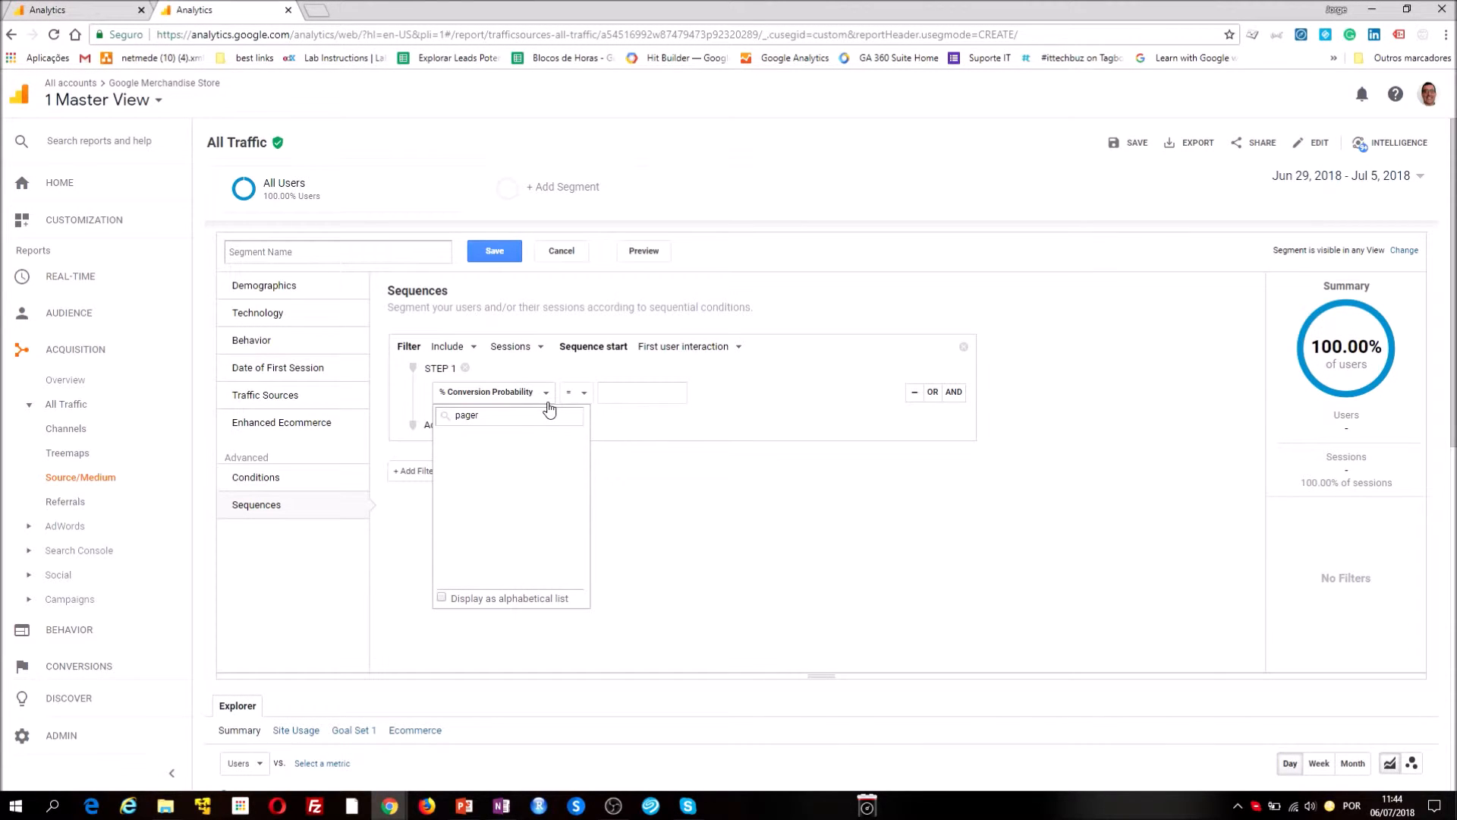
key(BackSpace)
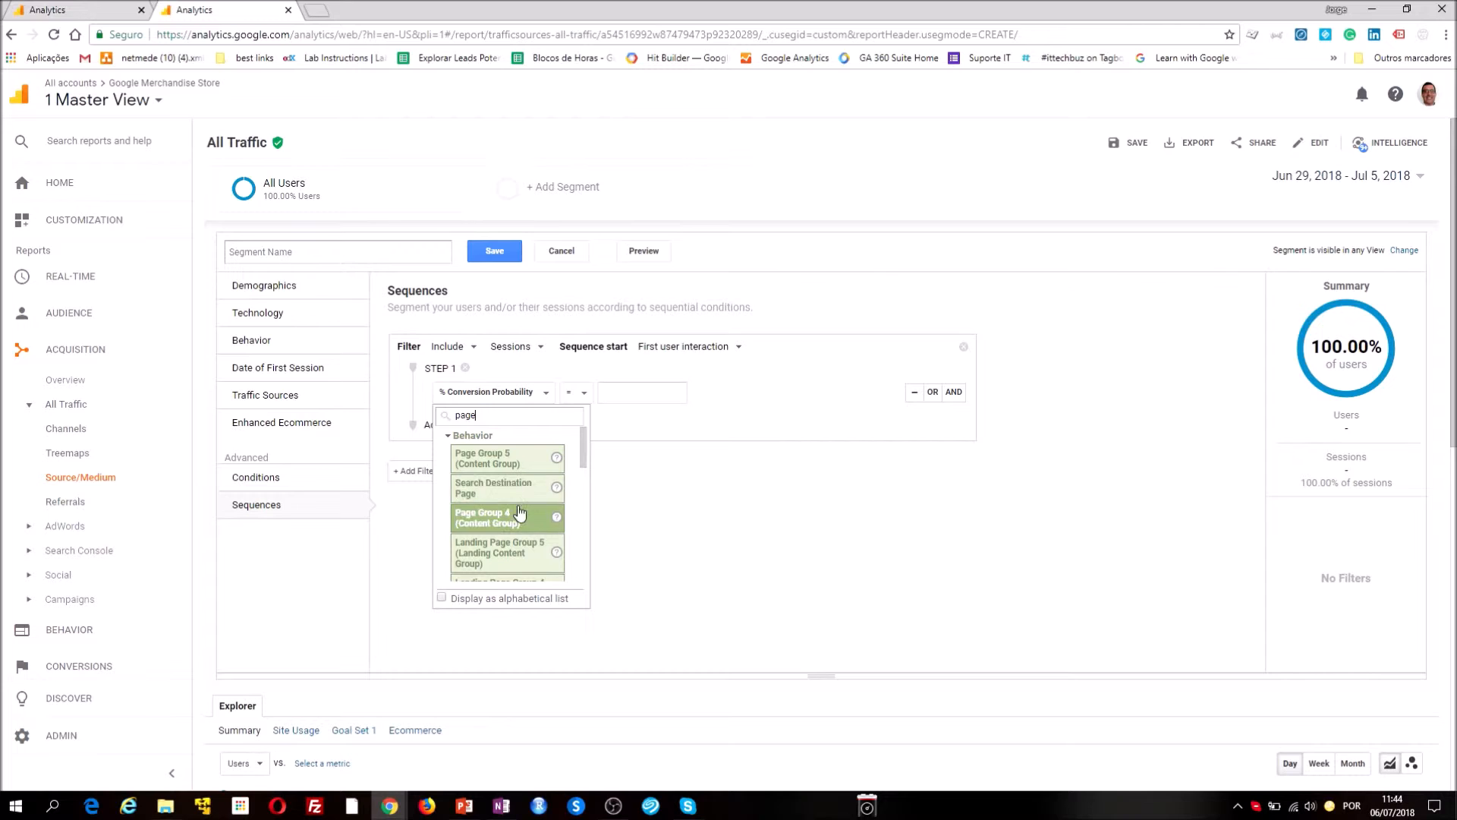
scroll(509, 513, down, 3)
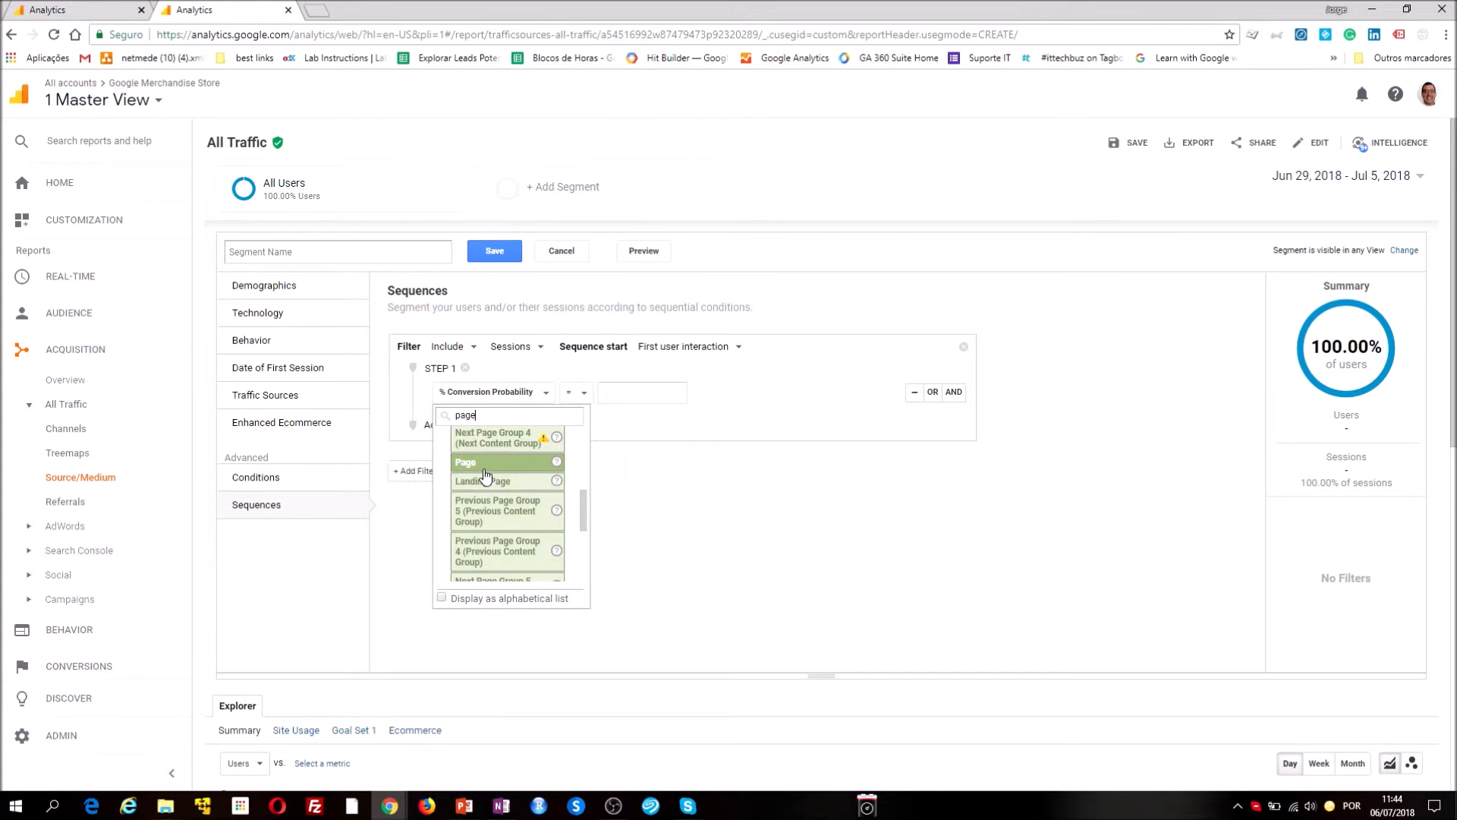
click(487, 482)
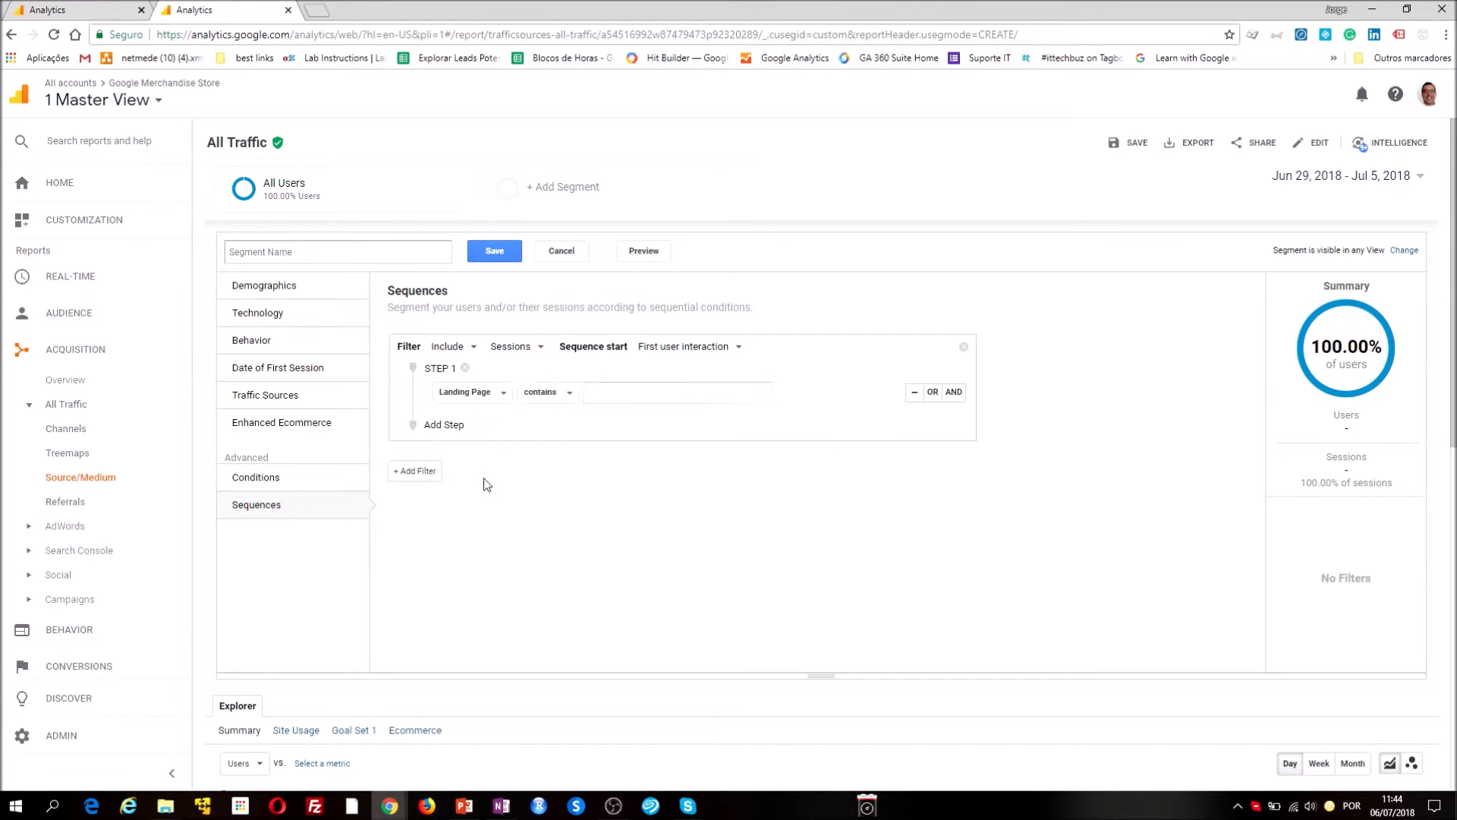
click(615, 388)
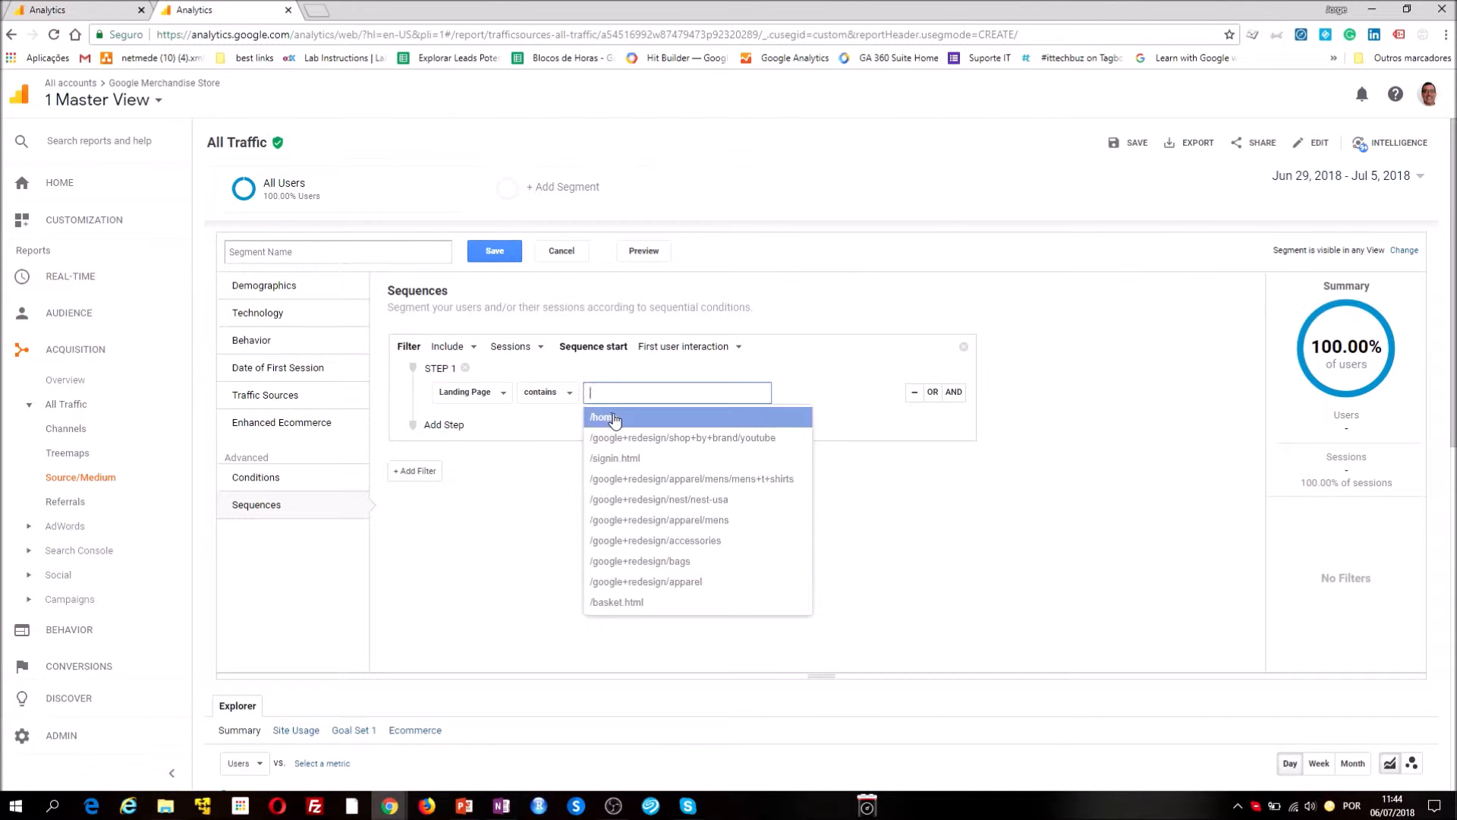
click(617, 418)
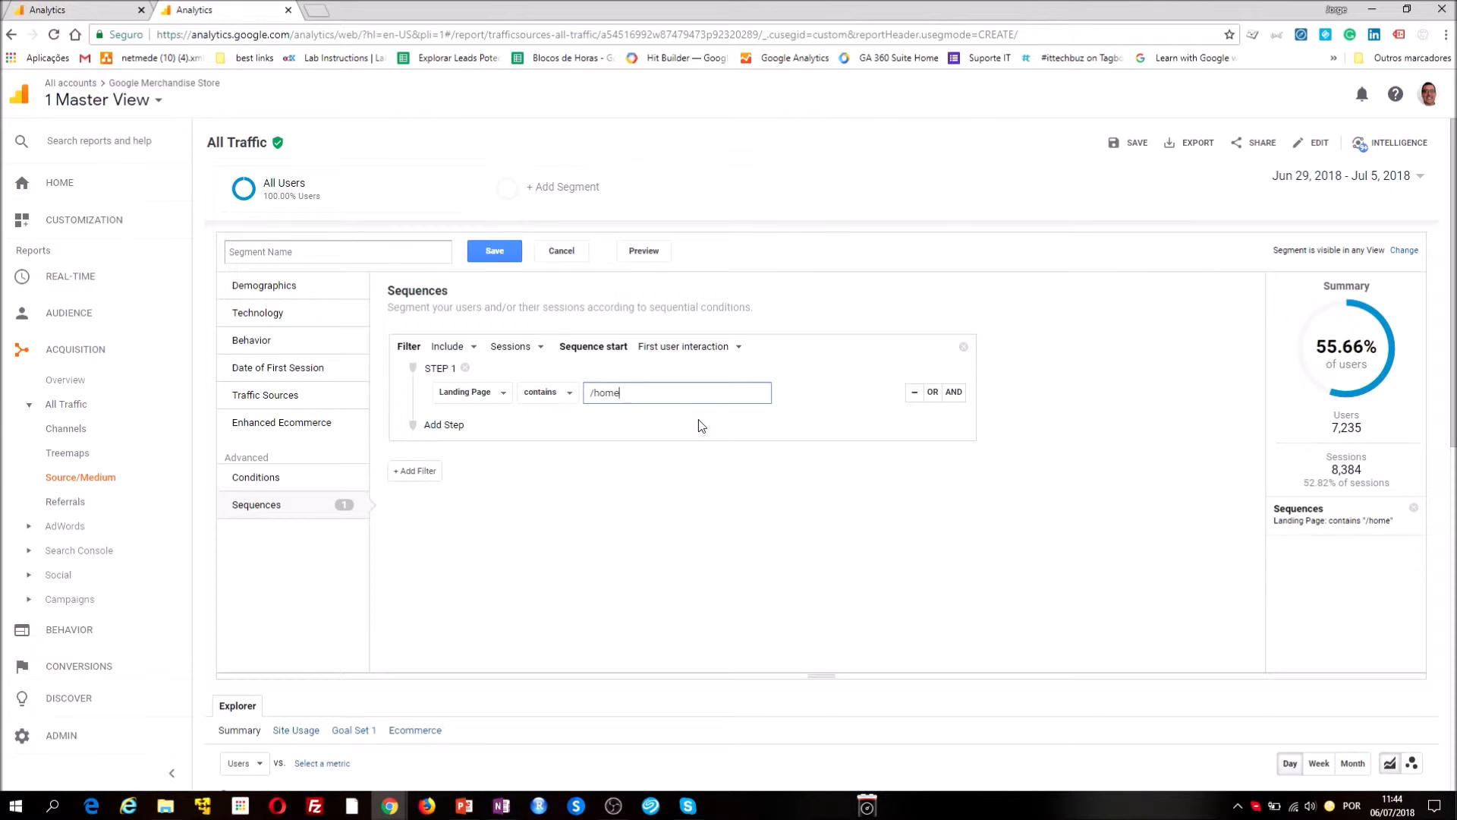
Add a step 2 to the sequence with an Event Category that contains "Enhanced Ecommerce"
click(444, 430)
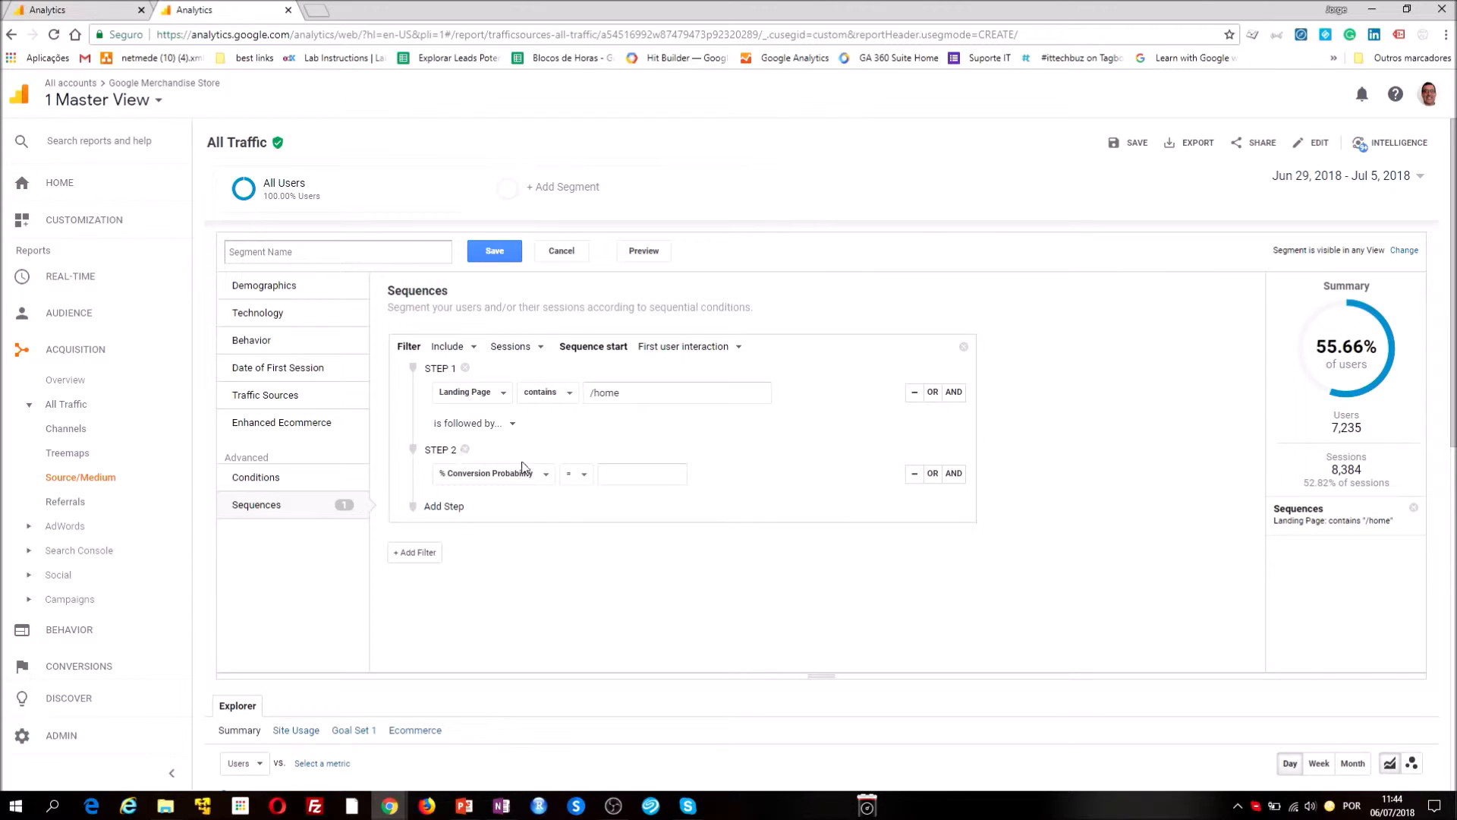
click(524, 474)
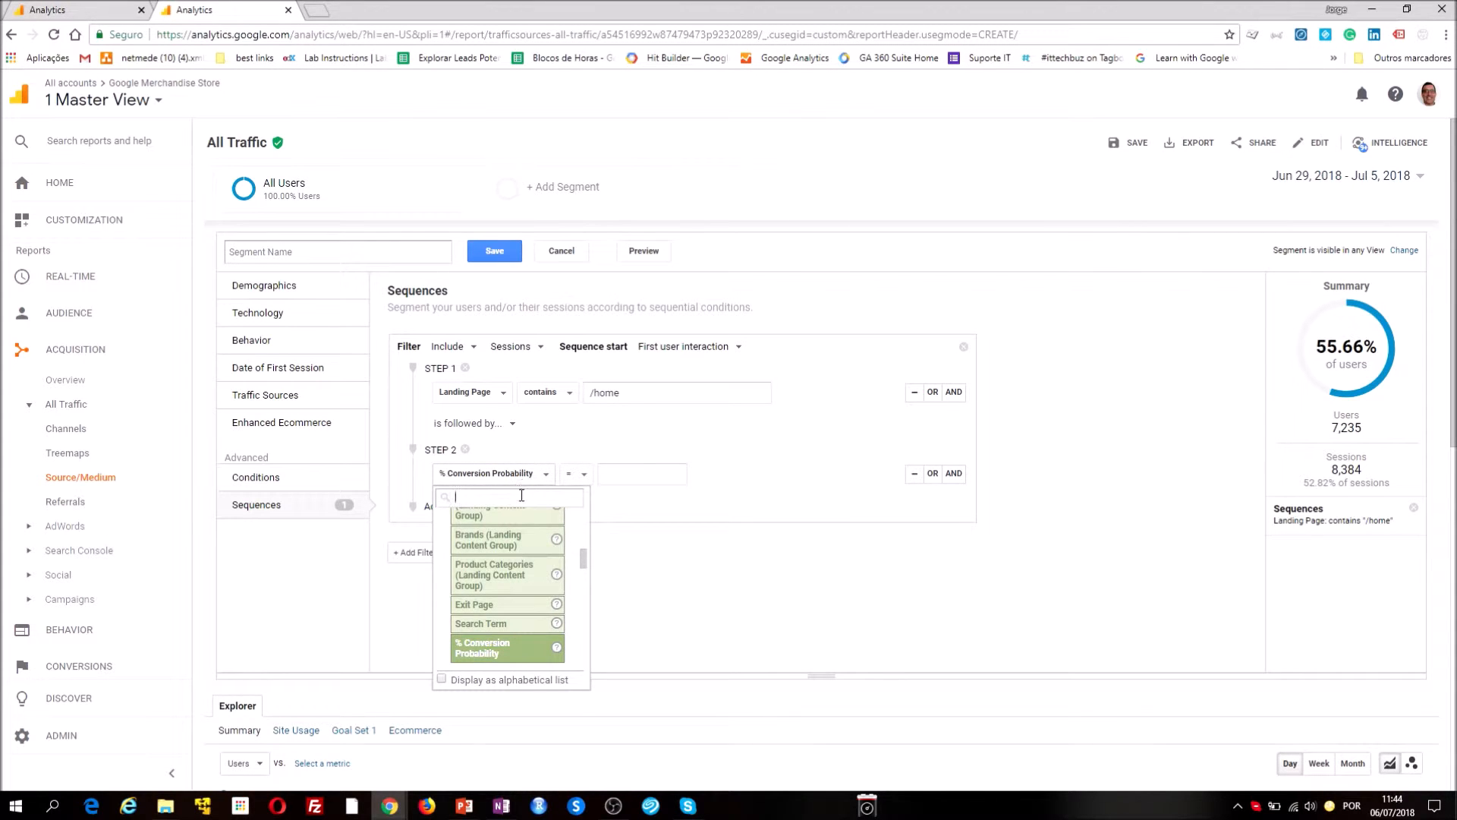
text(event)
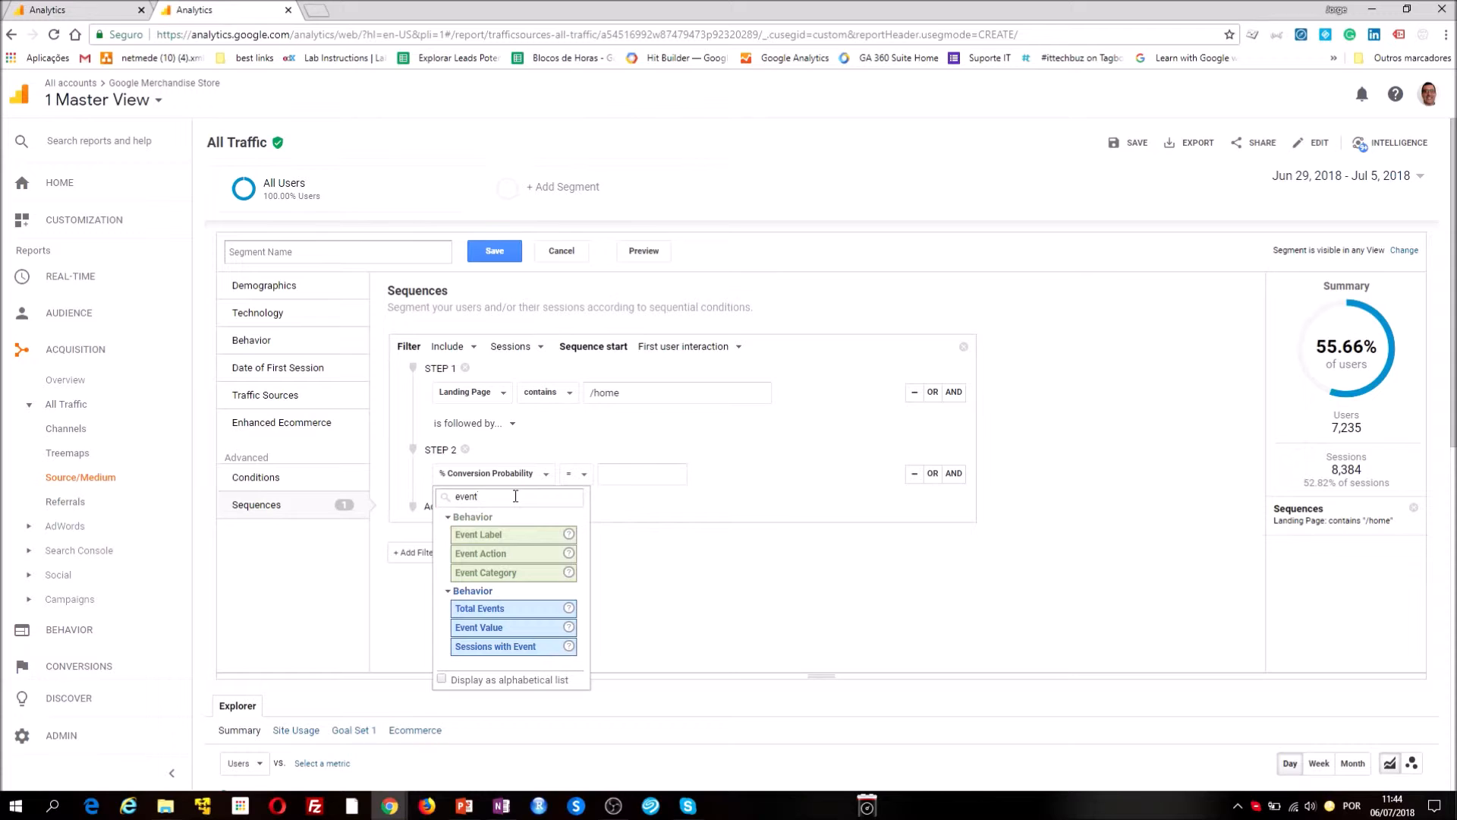
click(503, 574)
click(632, 477)
text(e)
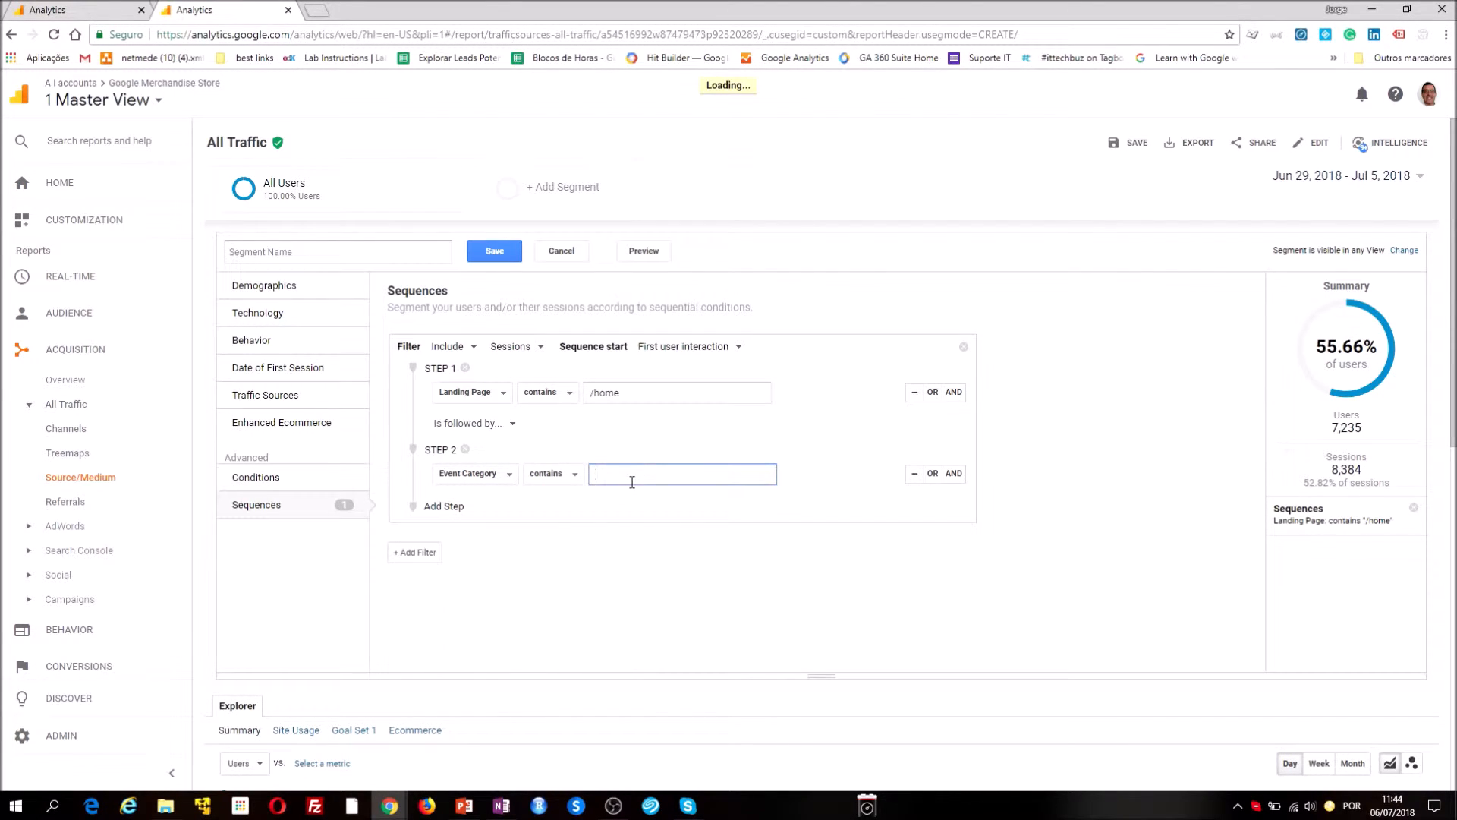
click(633, 502)
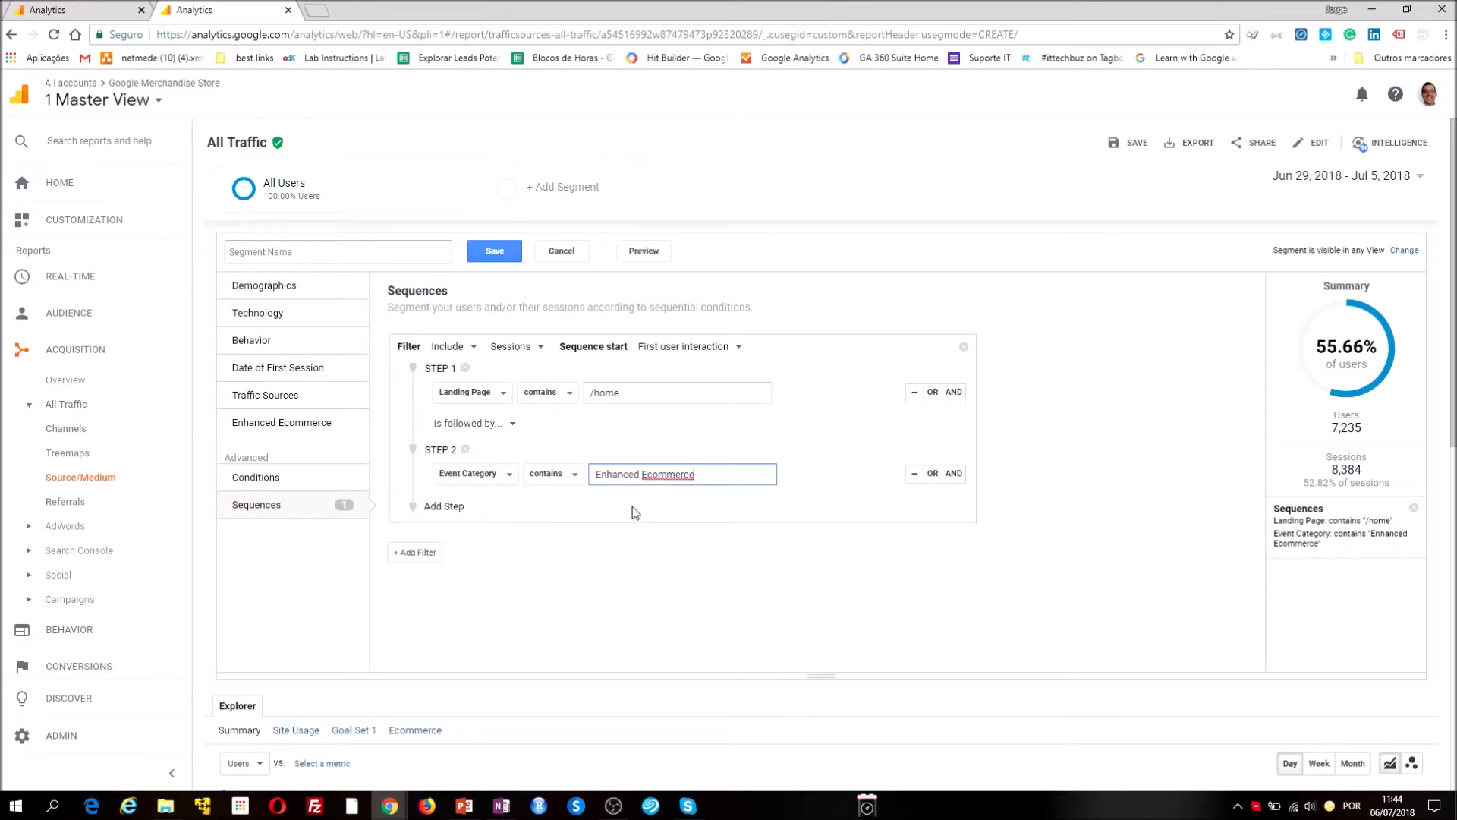
Add an AND condition to step 2 for an Event Action that contains "Add to Cart"
click(952, 474)
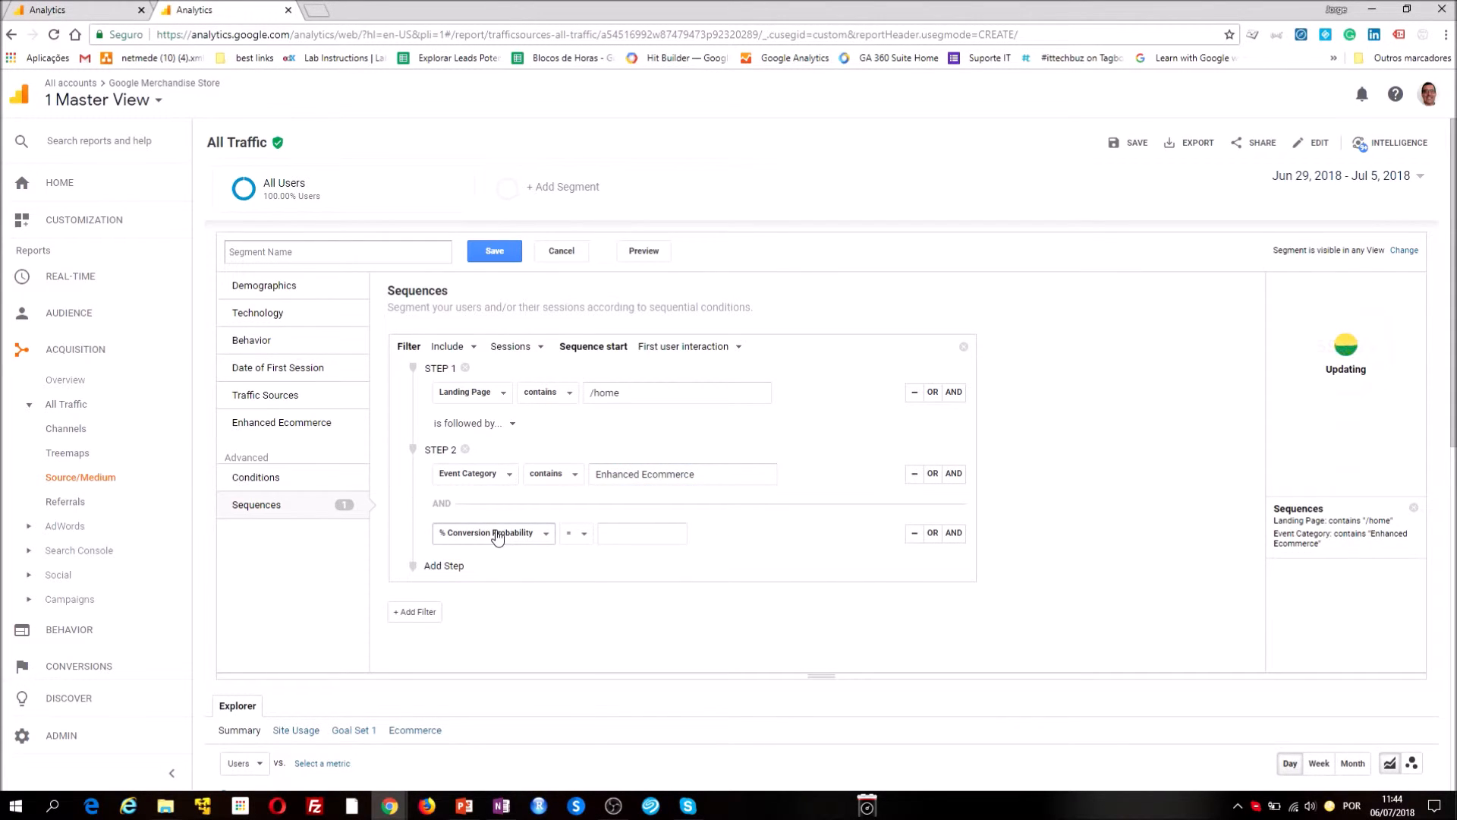
click(497, 536)
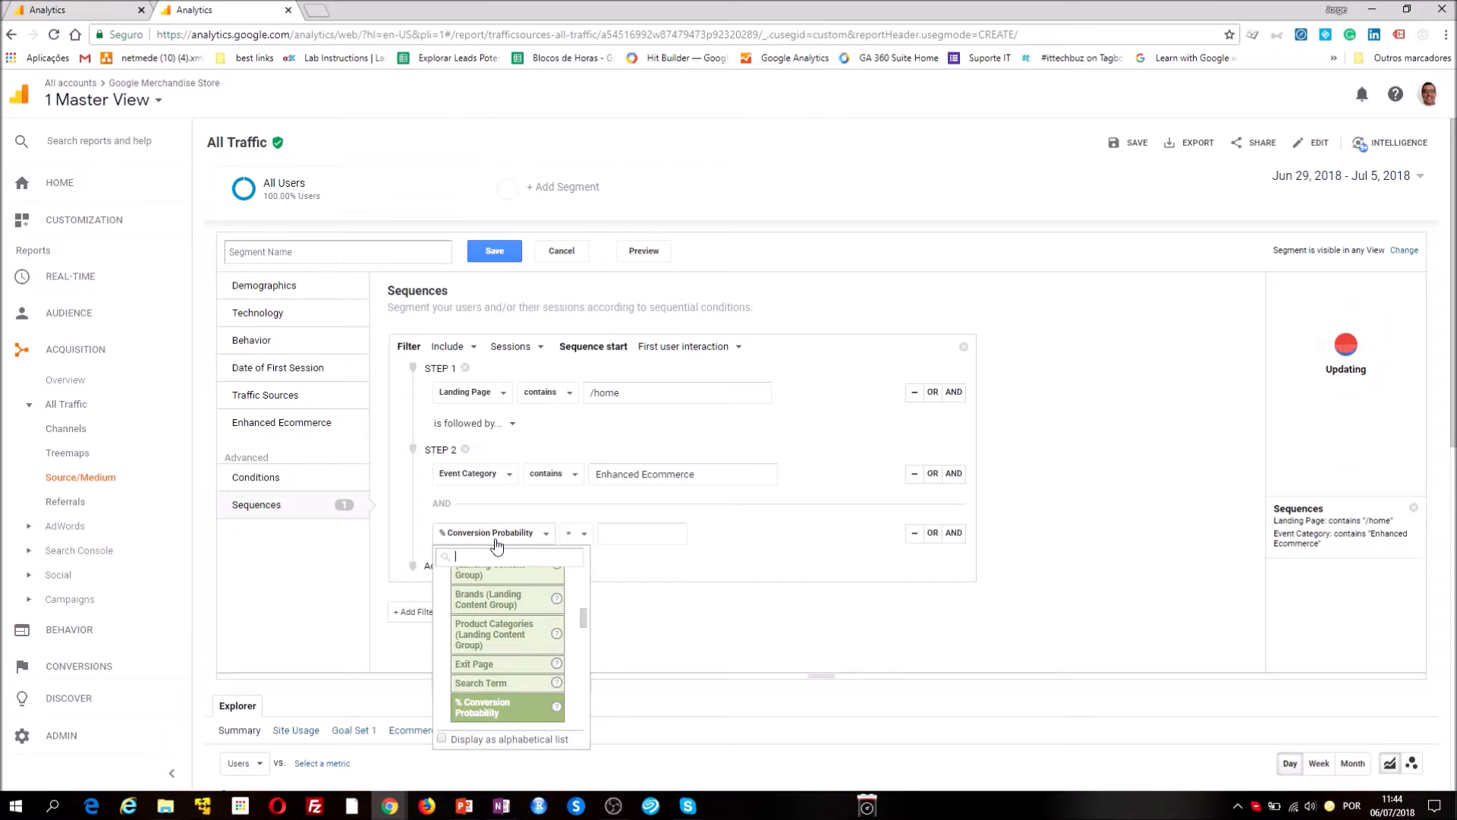
text(event)
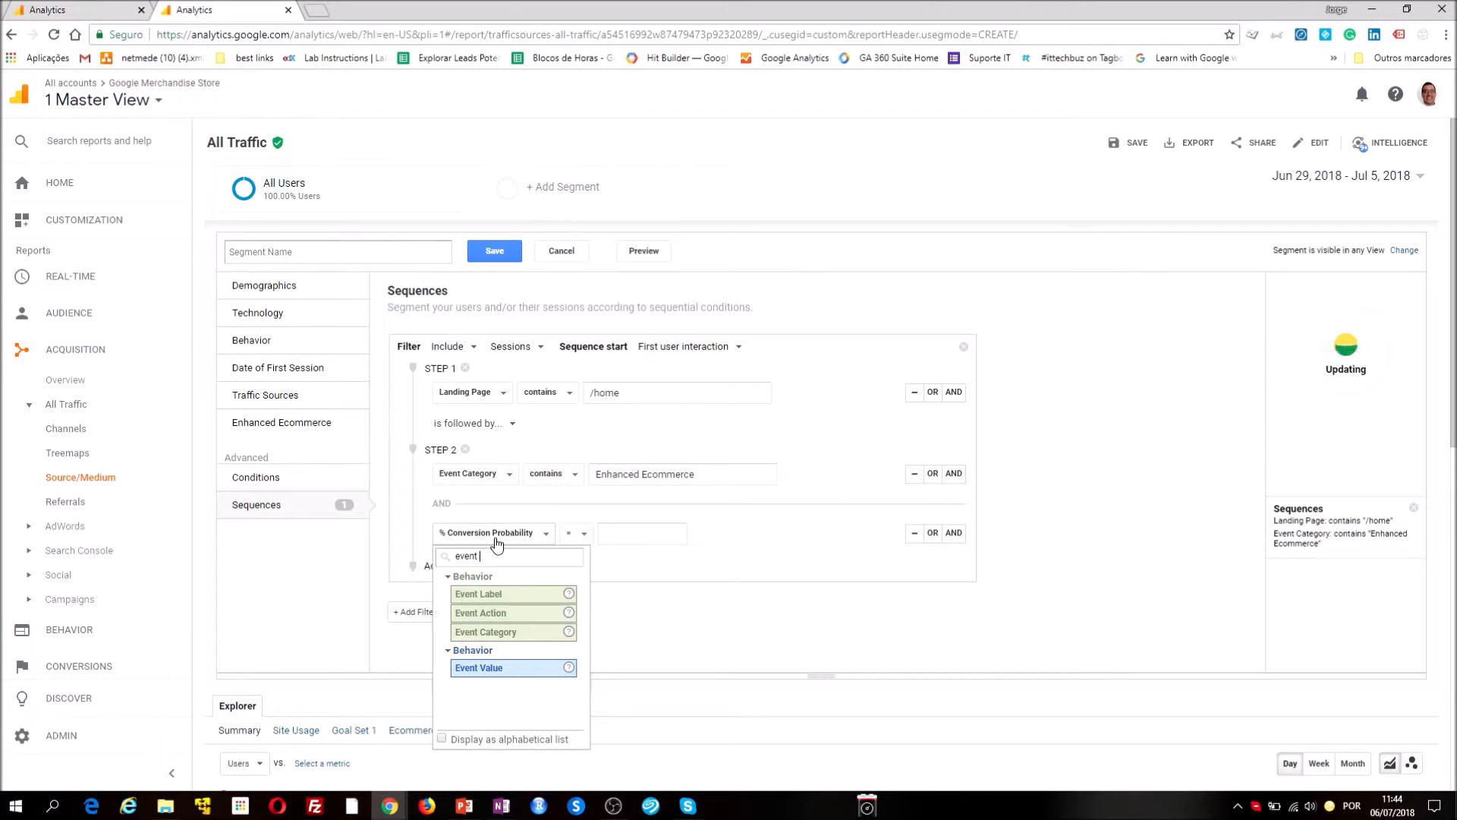
click(495, 617)
click(601, 539)
text(a)
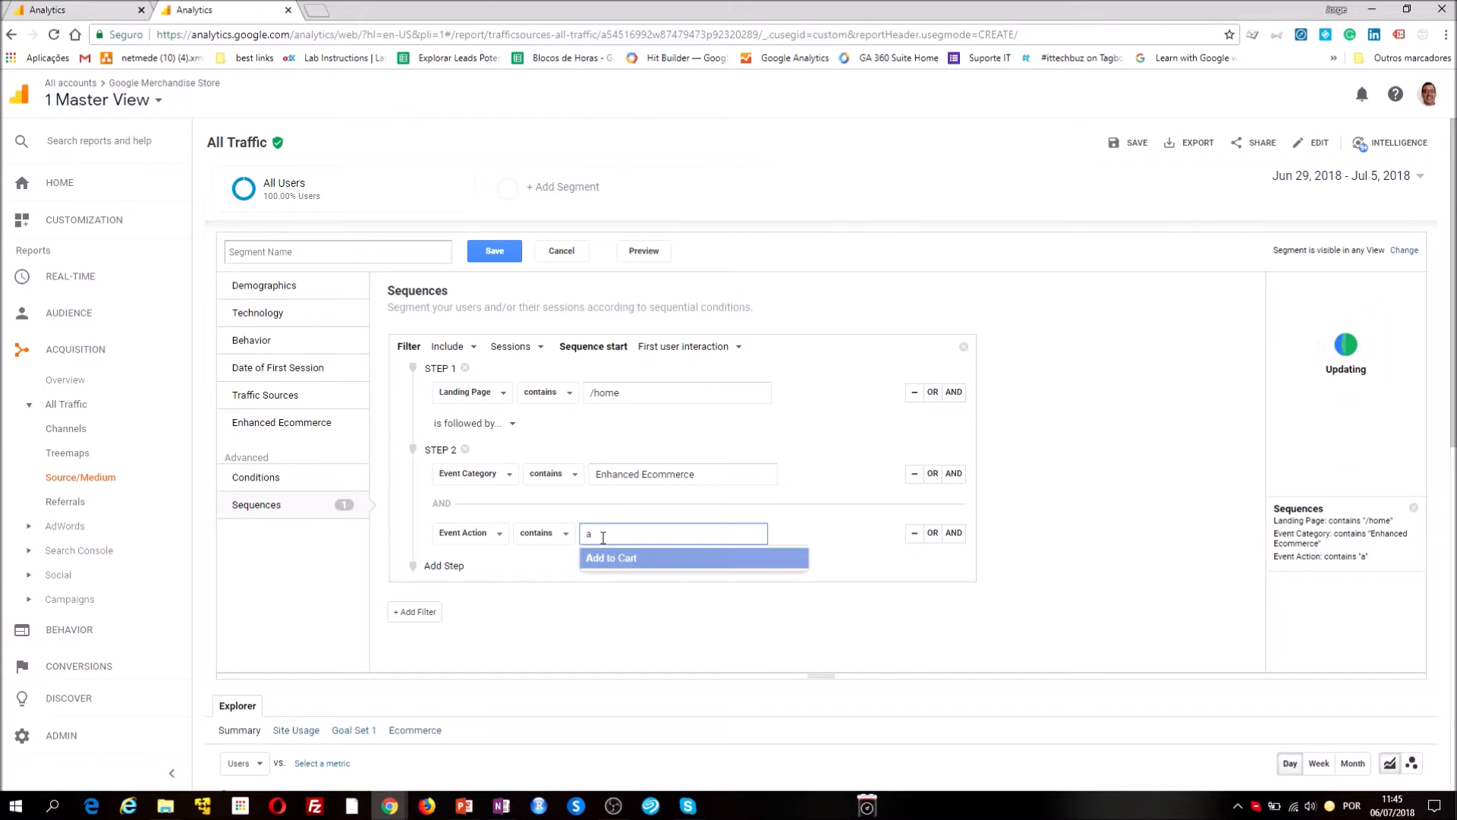
click(602, 568)
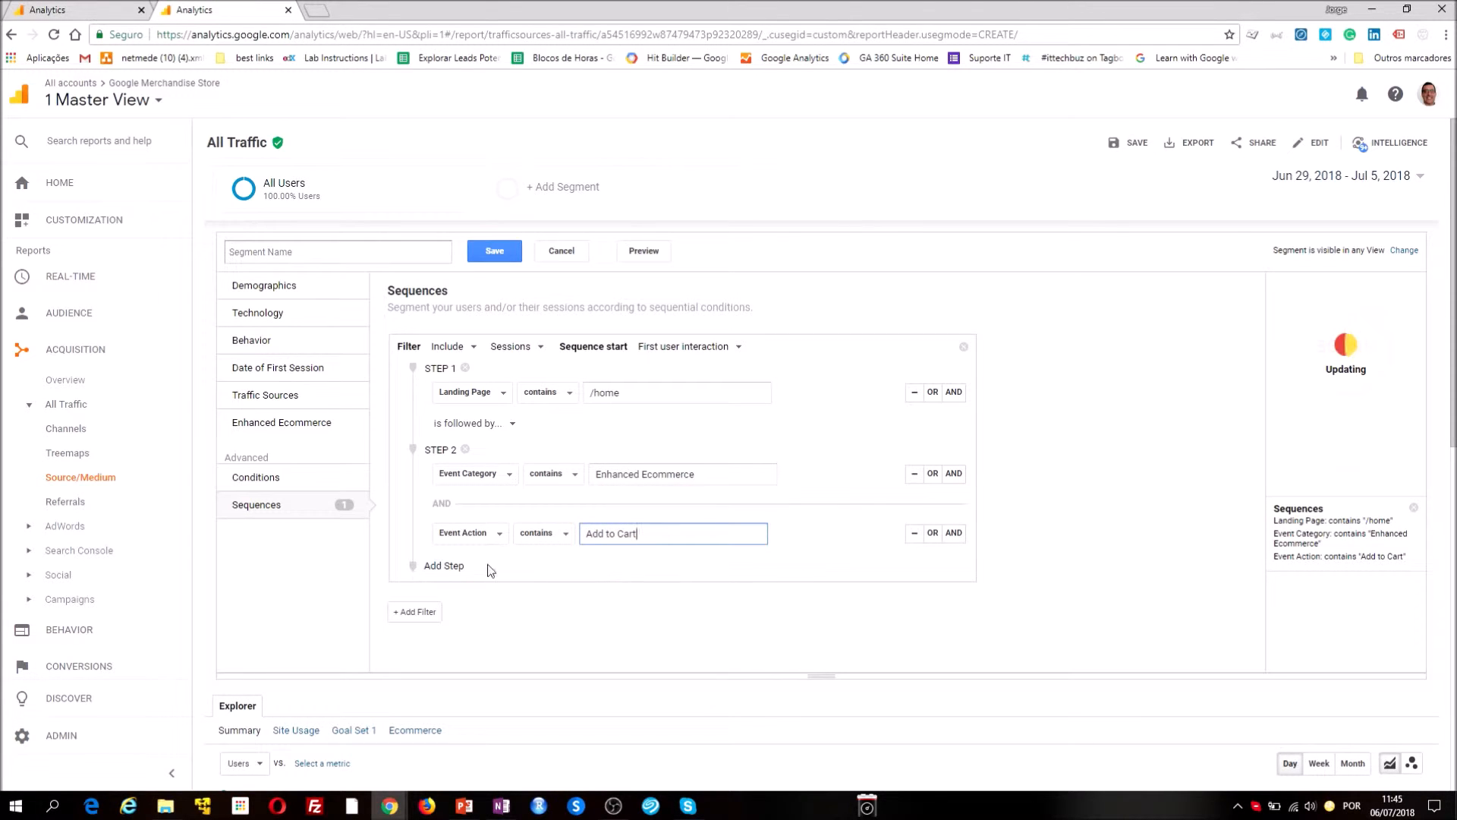
Add a step 3 to the sequence with the custom dimension Sales Region containing "North America"
click(448, 568)
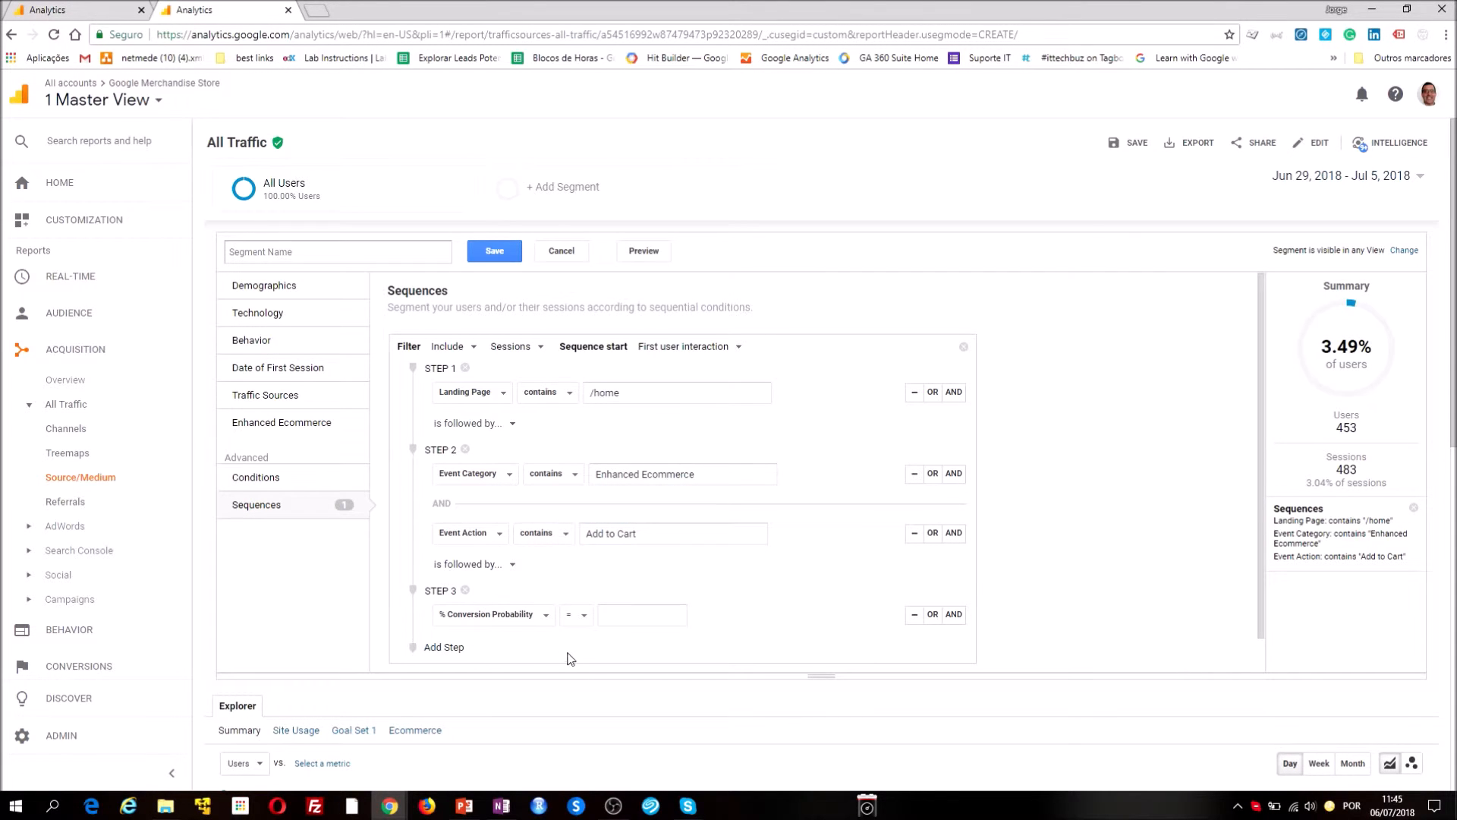
click(493, 615)
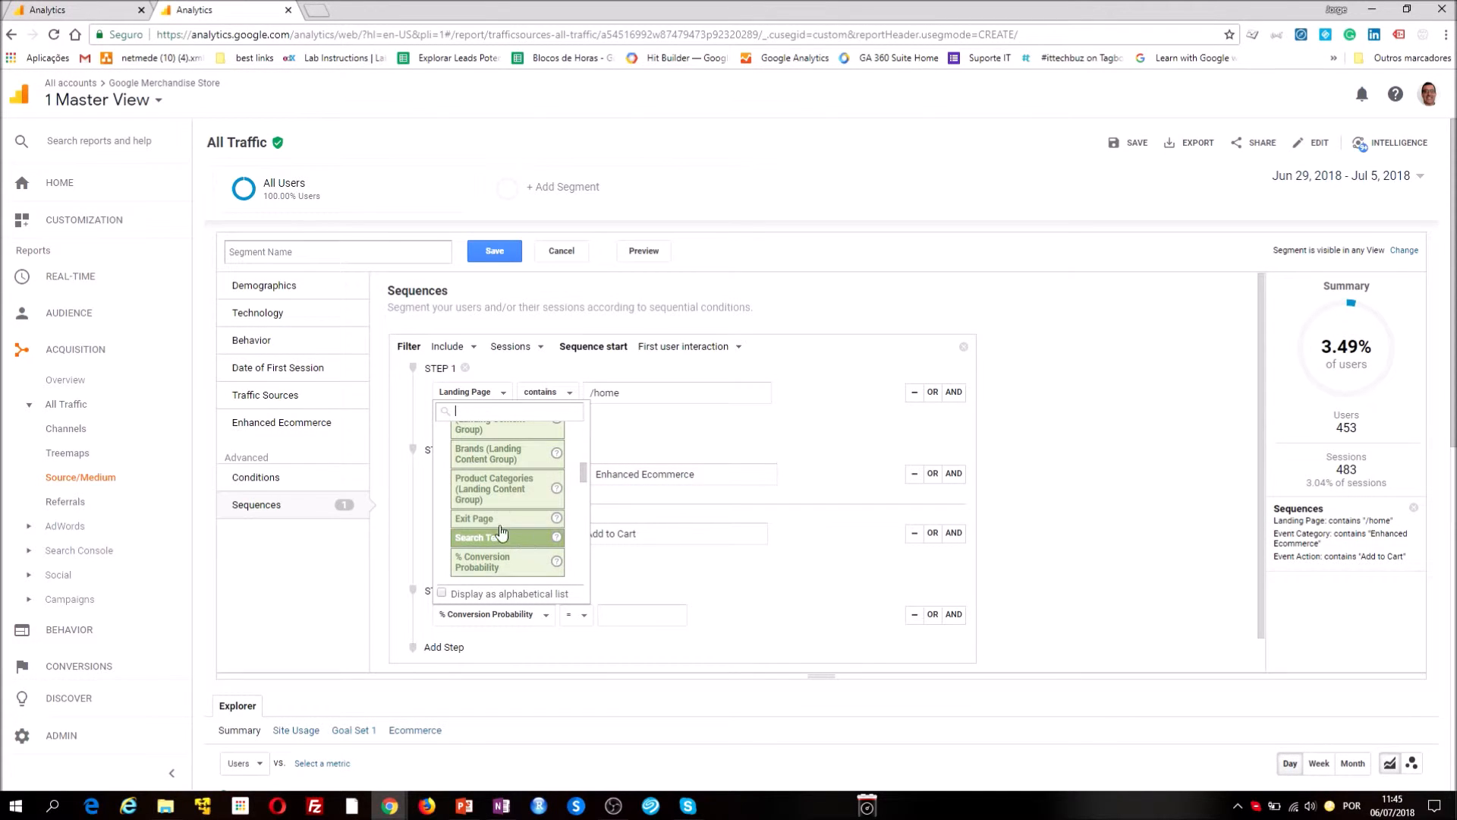
scroll(515, 538, up, 2)
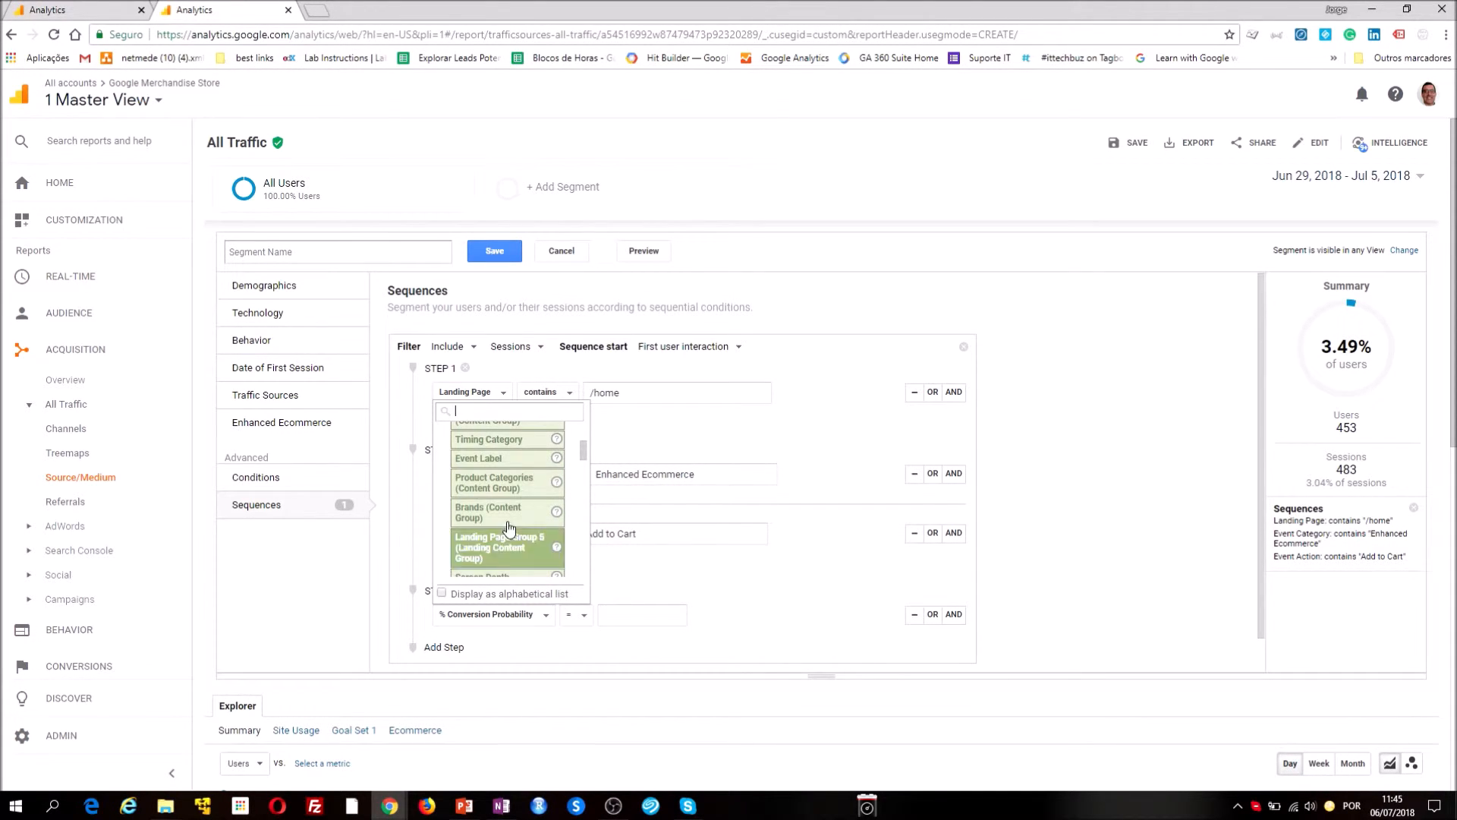
drag(585, 454, 585, 435)
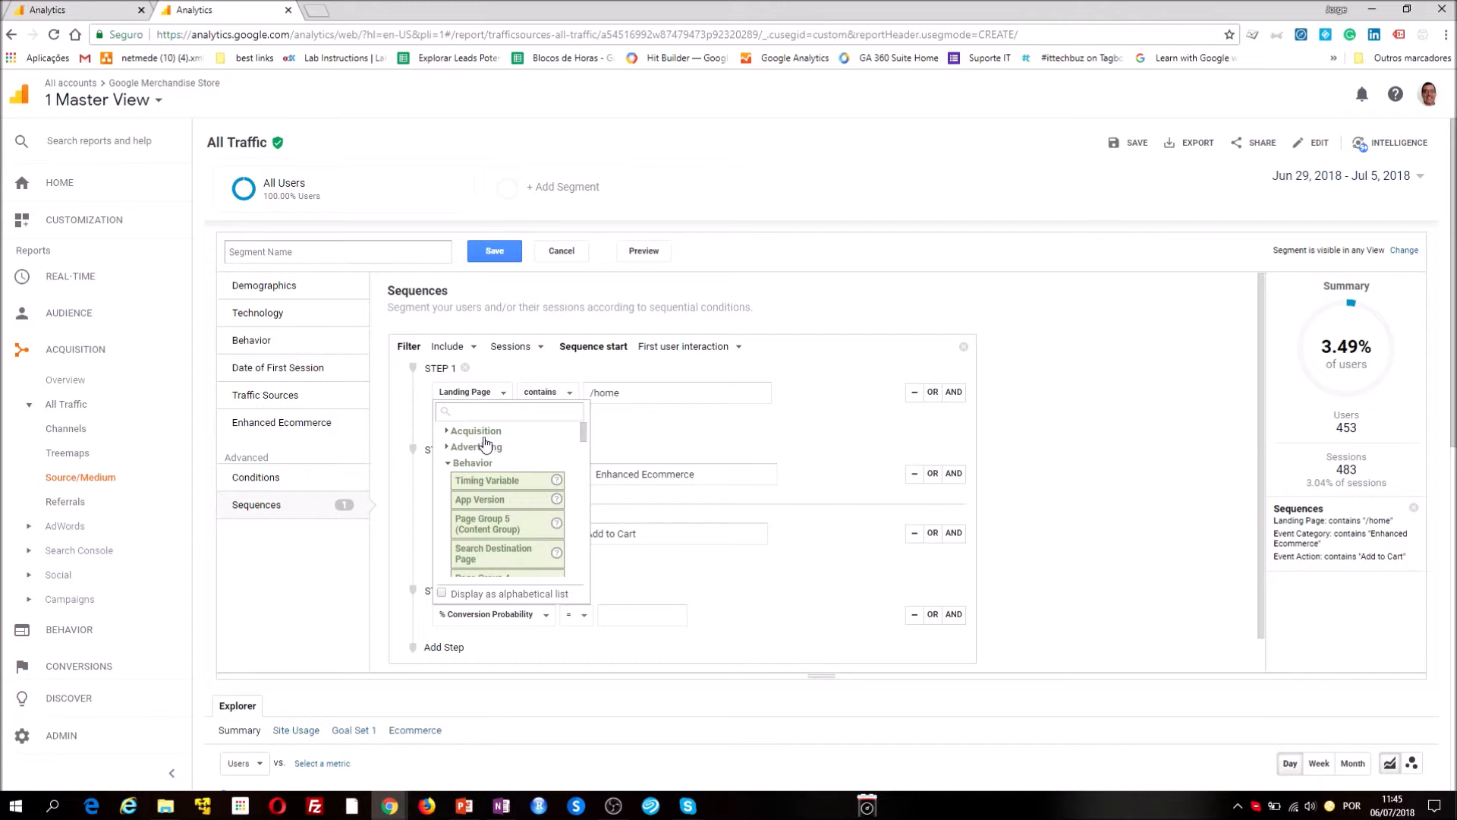
click(447, 464)
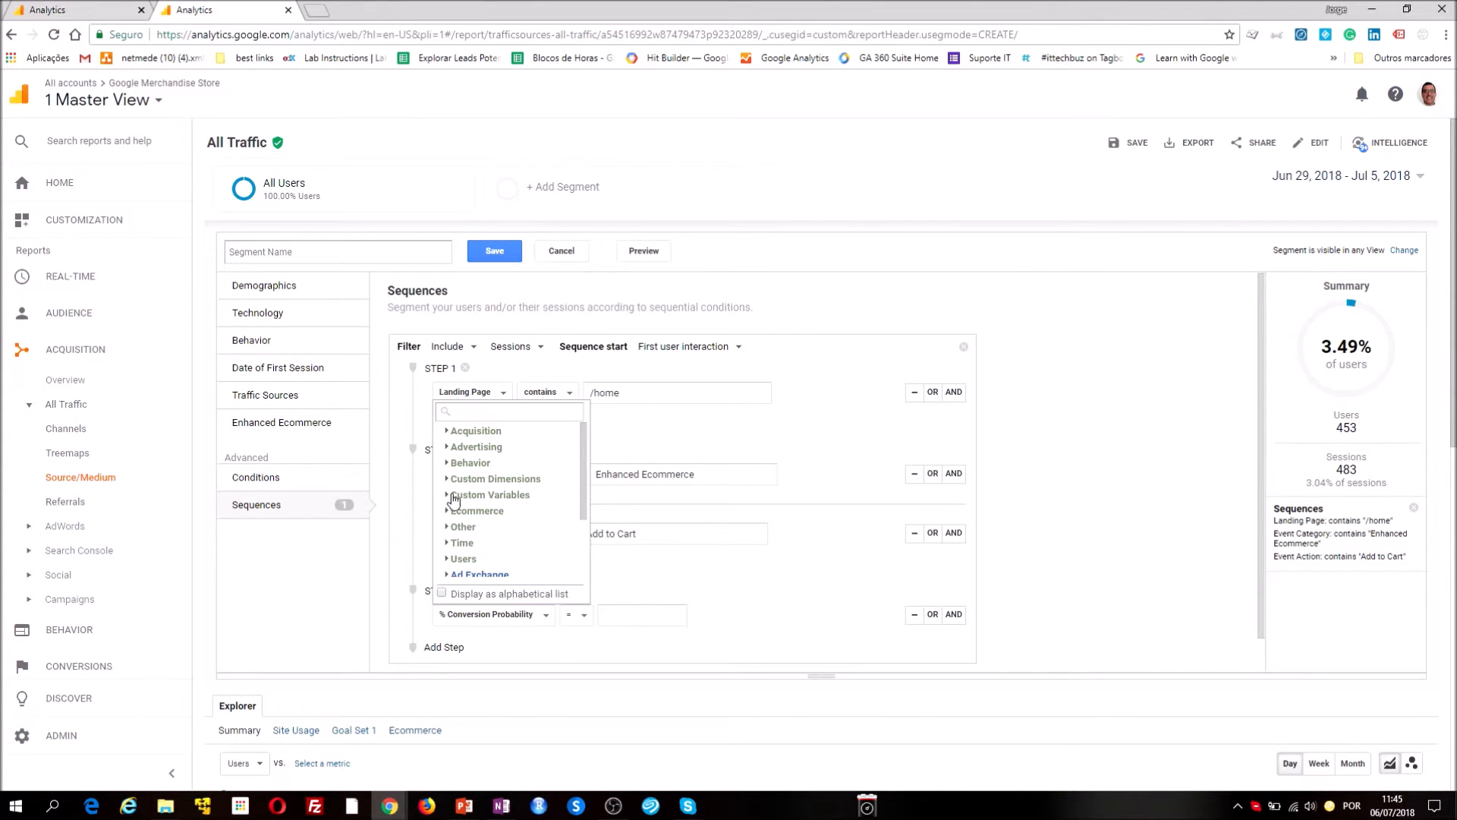
click(448, 495)
click(447, 495)
click(447, 479)
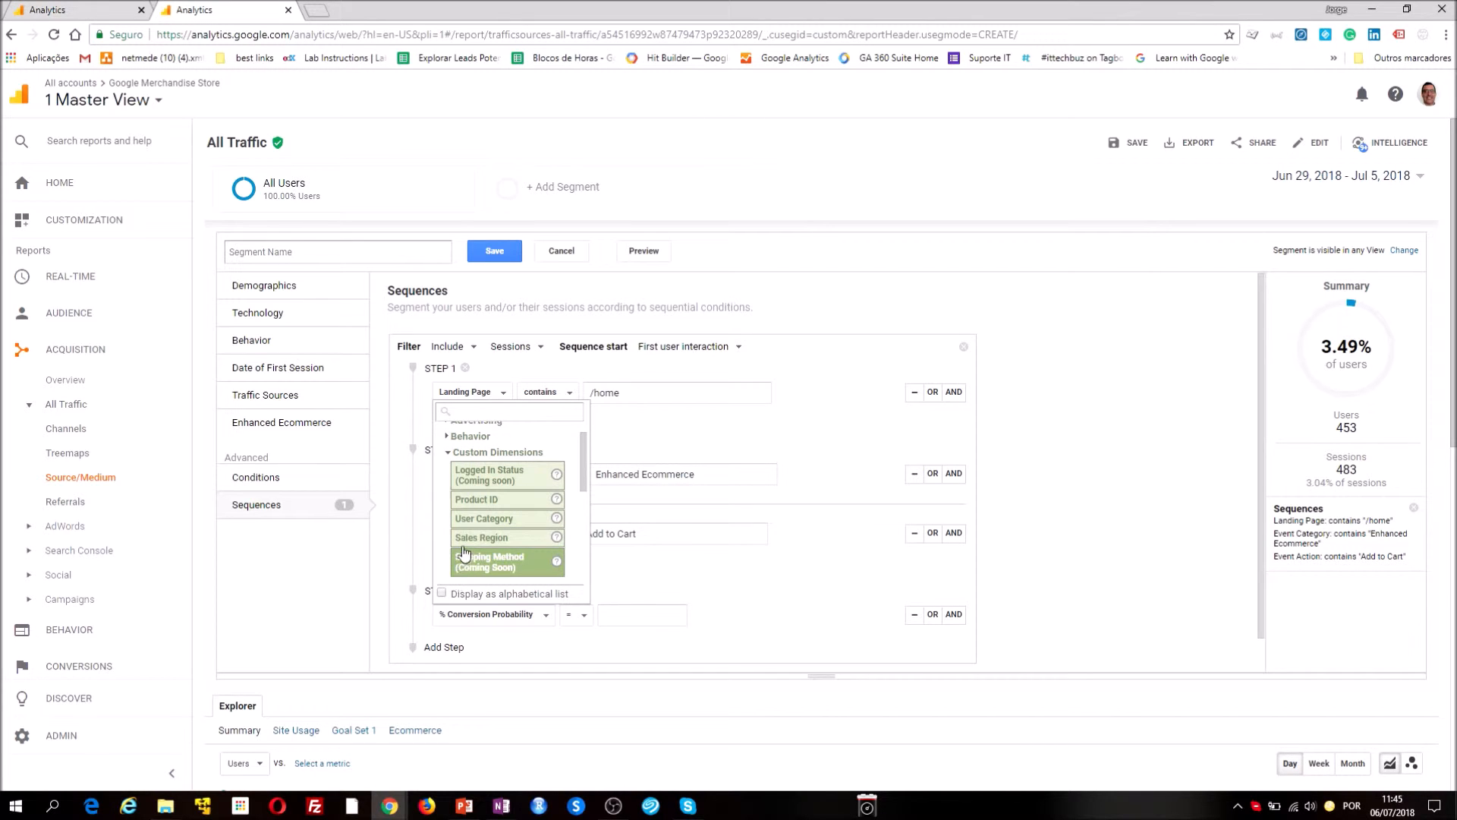
scroll(468, 549, down, 1)
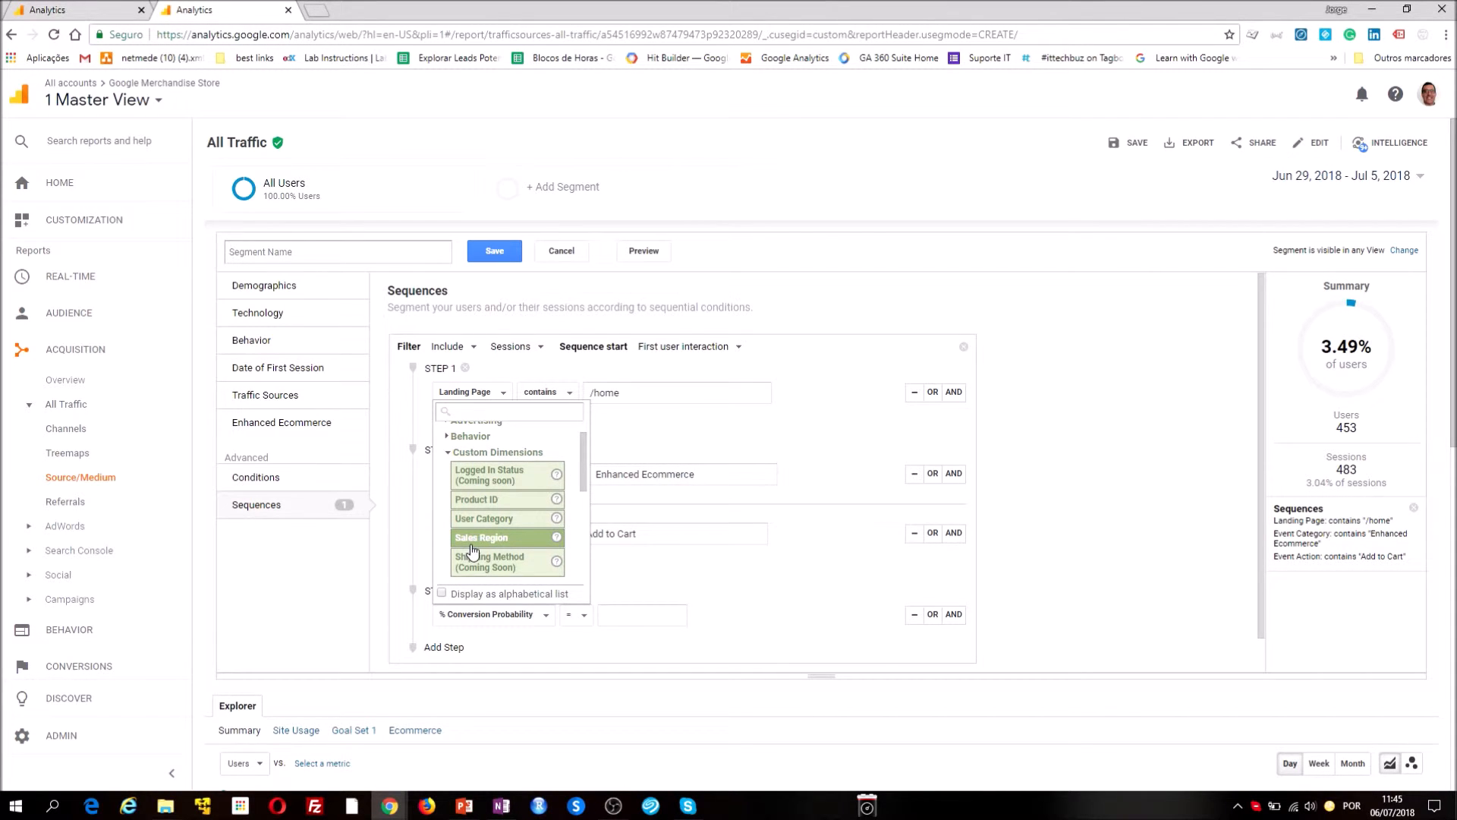
click(472, 548)
click(630, 616)
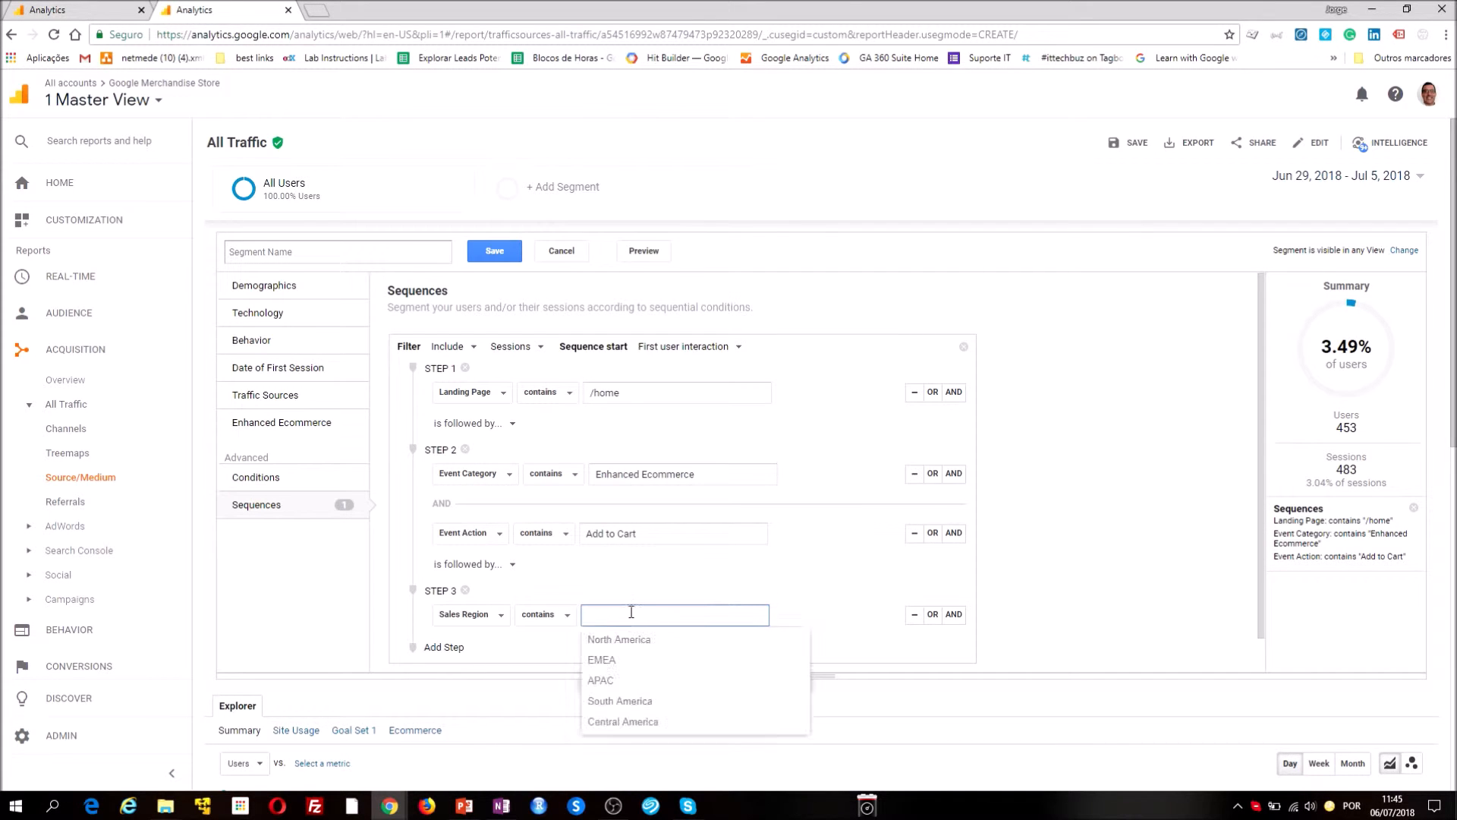
click(621, 640)
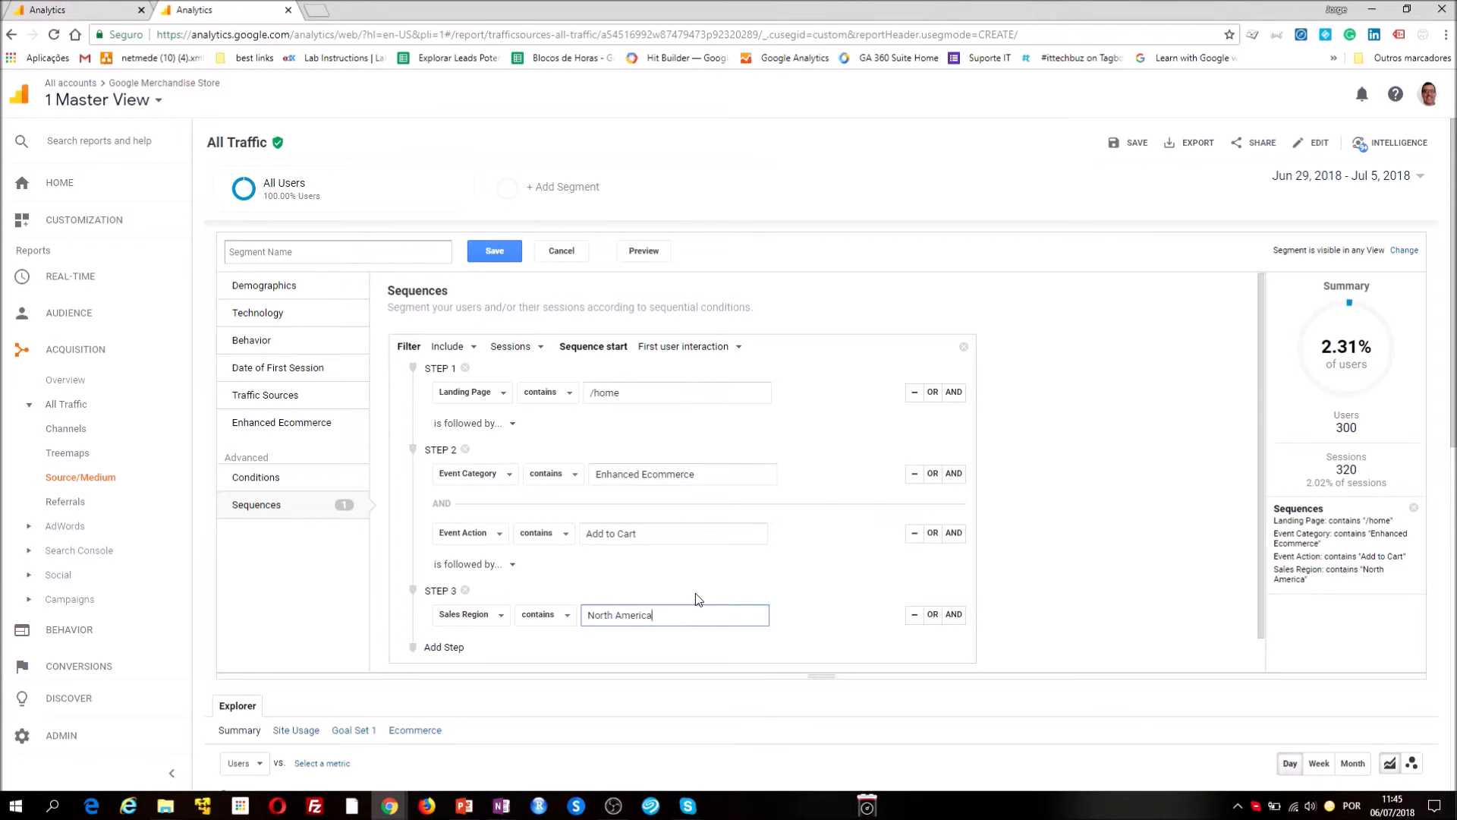
Review the available options for how step 1 is followed by step 2, keeping the current choice
click(514, 426)
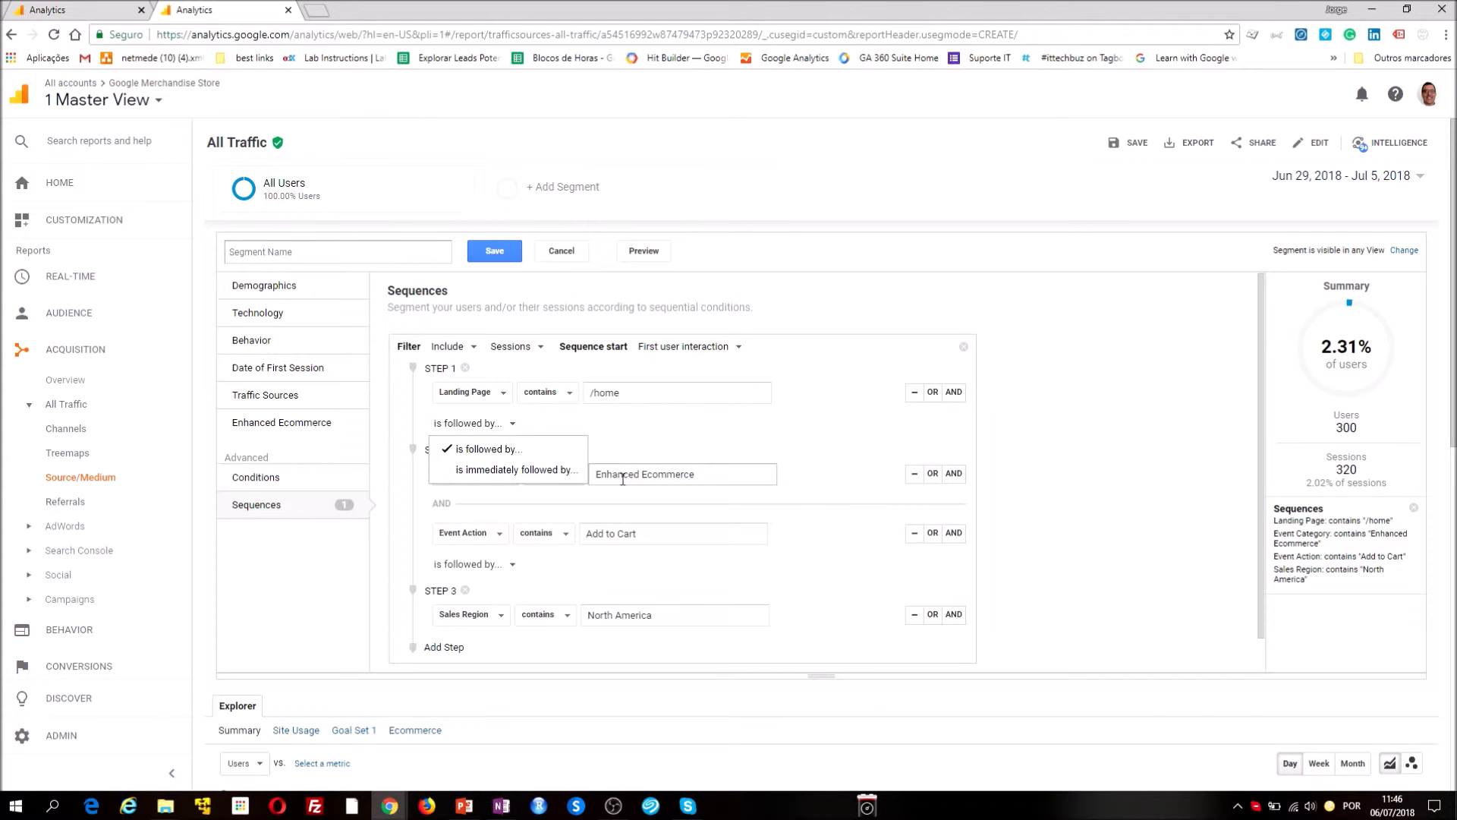
click(741, 479)
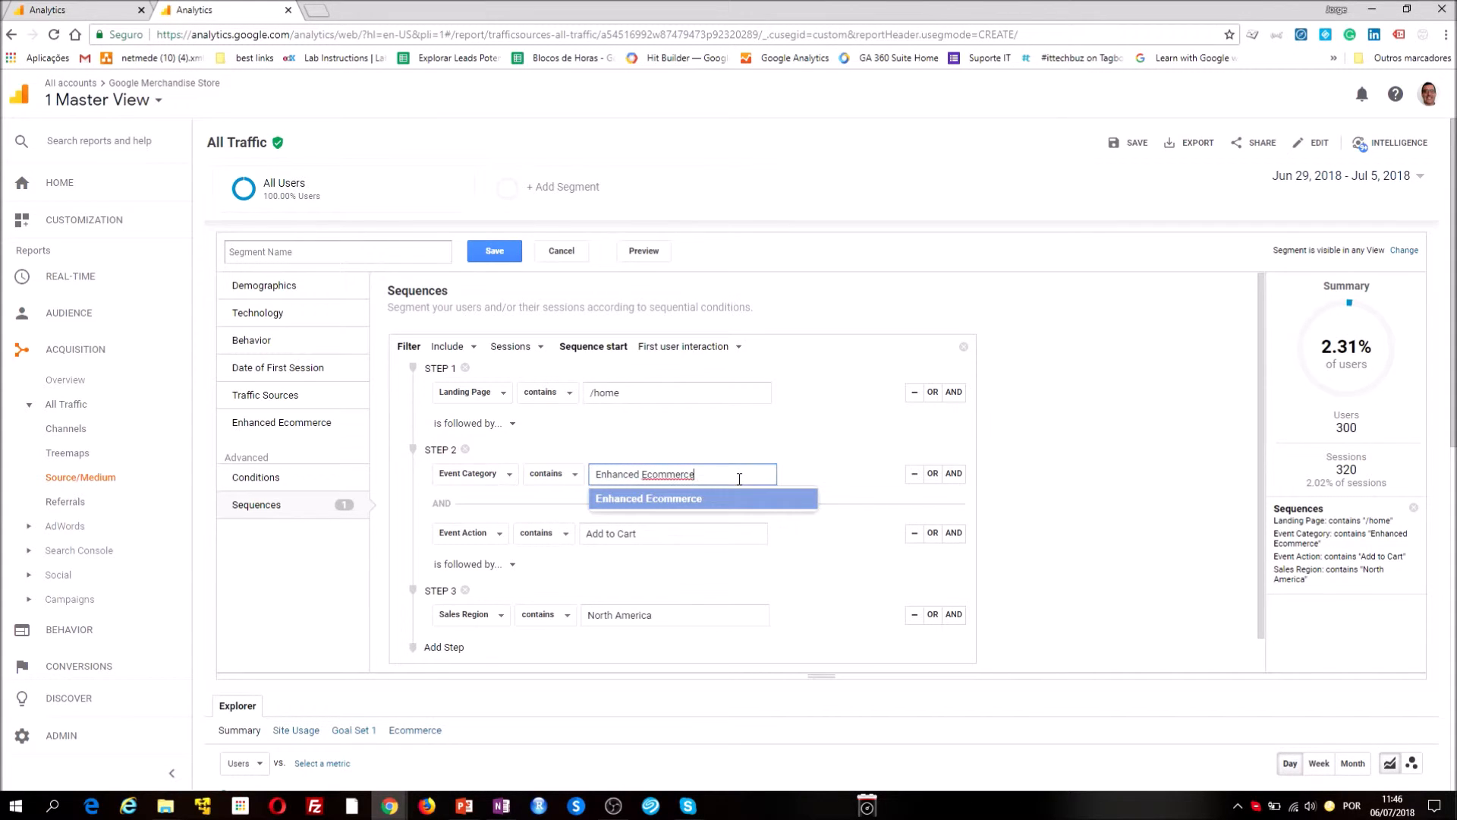
click(706, 458)
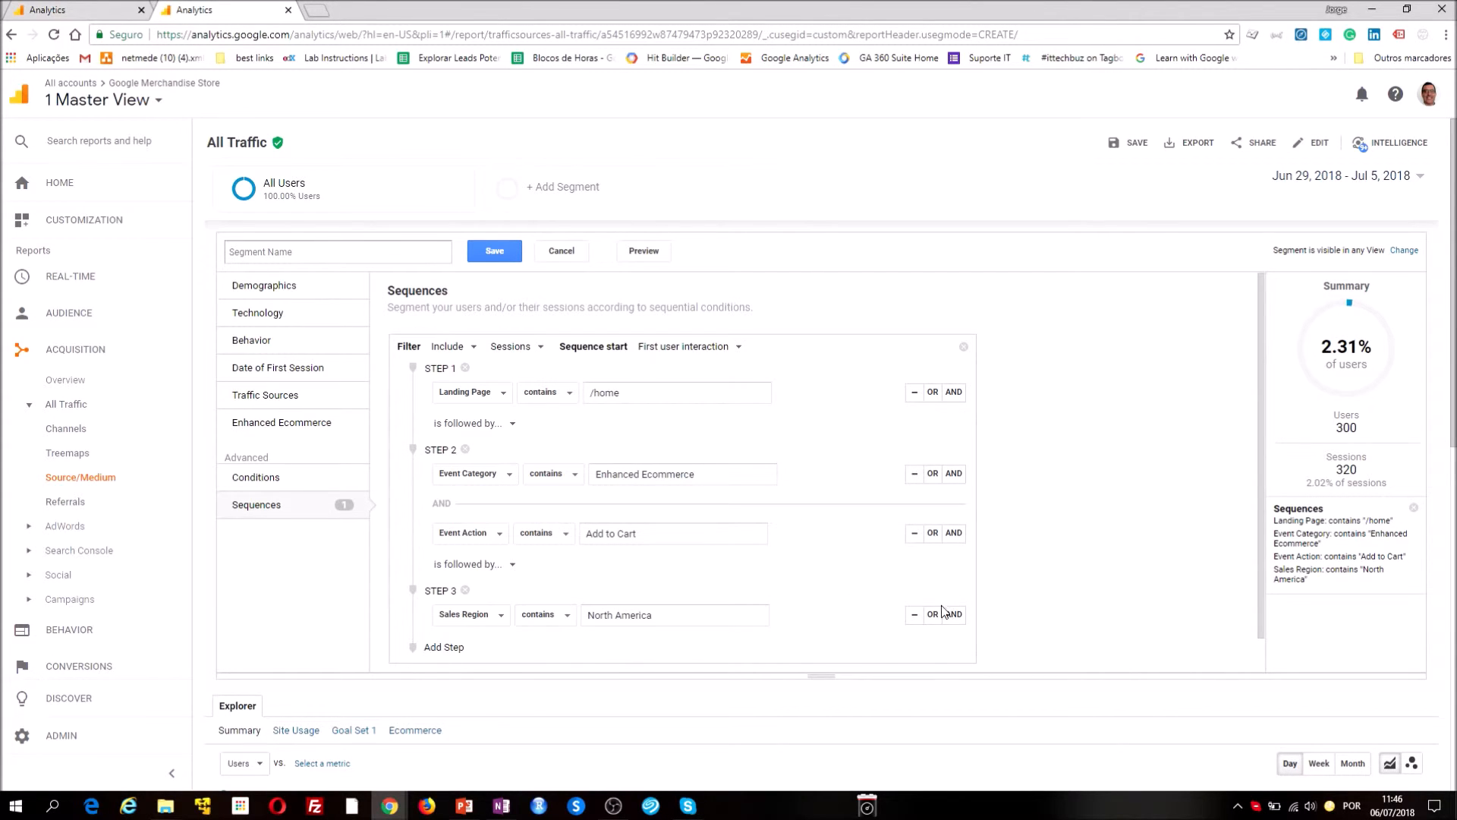
Remove the Sales Region step from the sequence and add a second filter whose step 1 uses Transactions per session
click(465, 591)
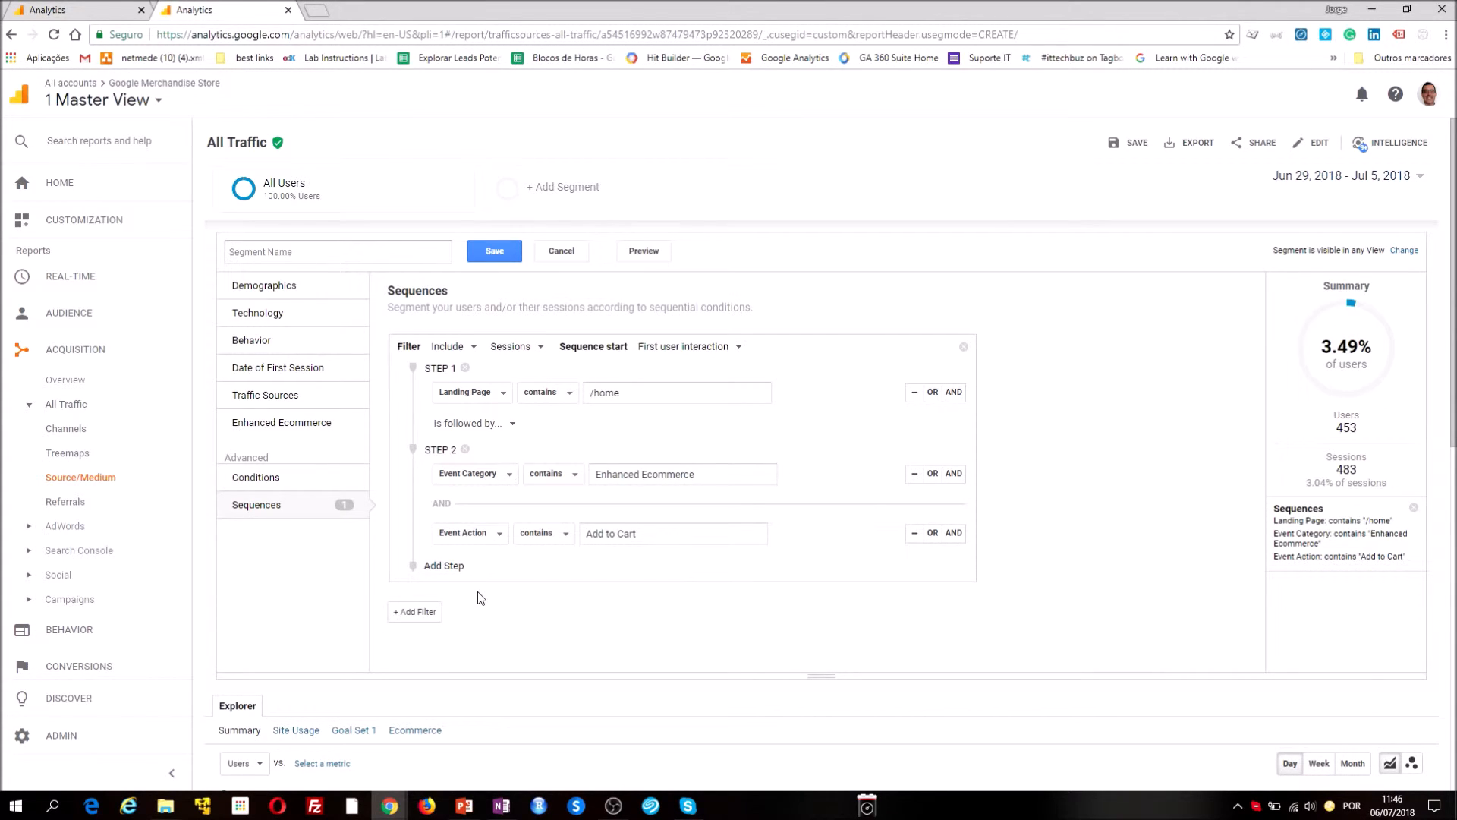
click(416, 612)
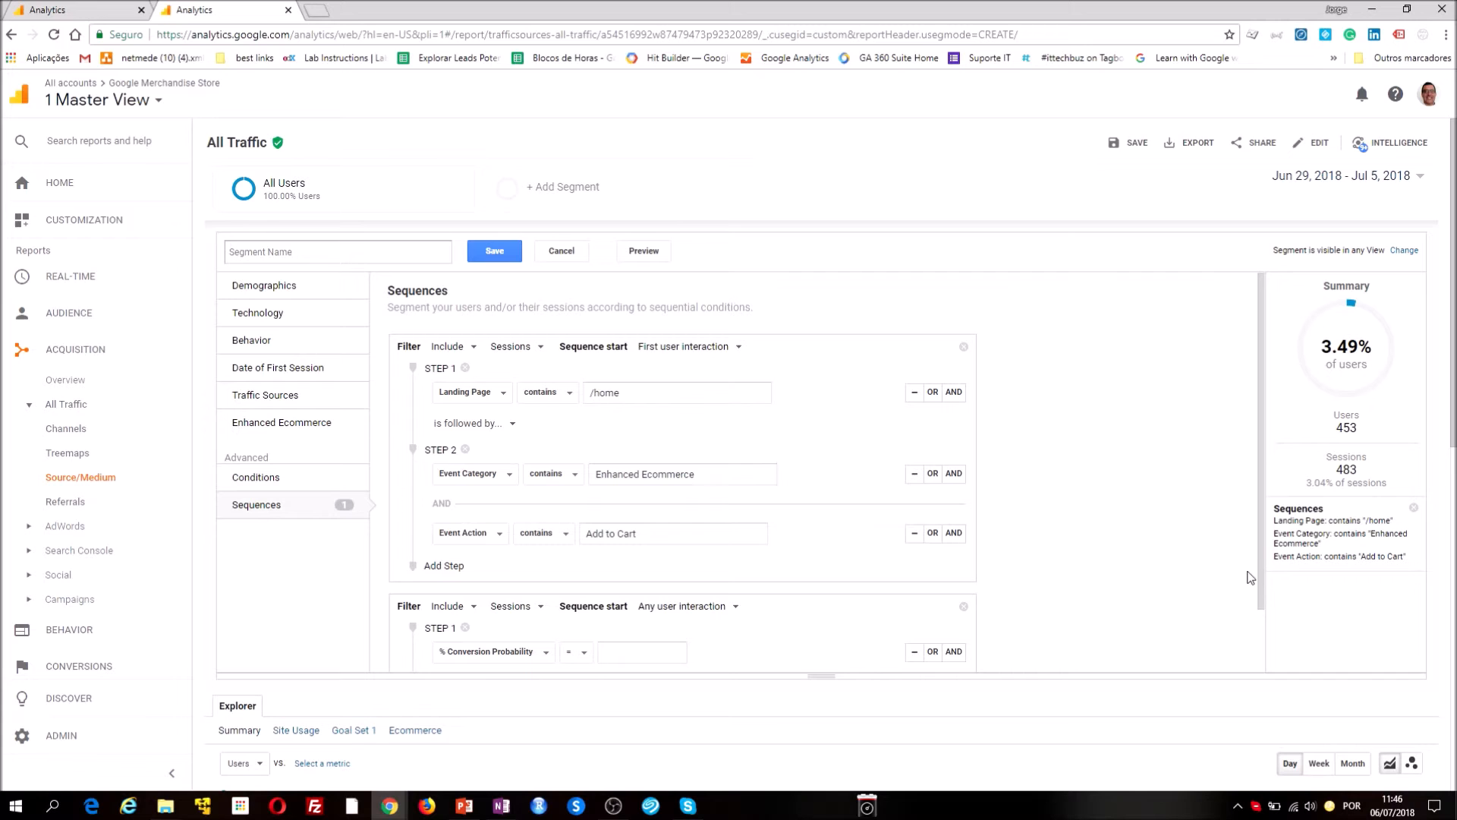
drag(1261, 590, 1263, 654)
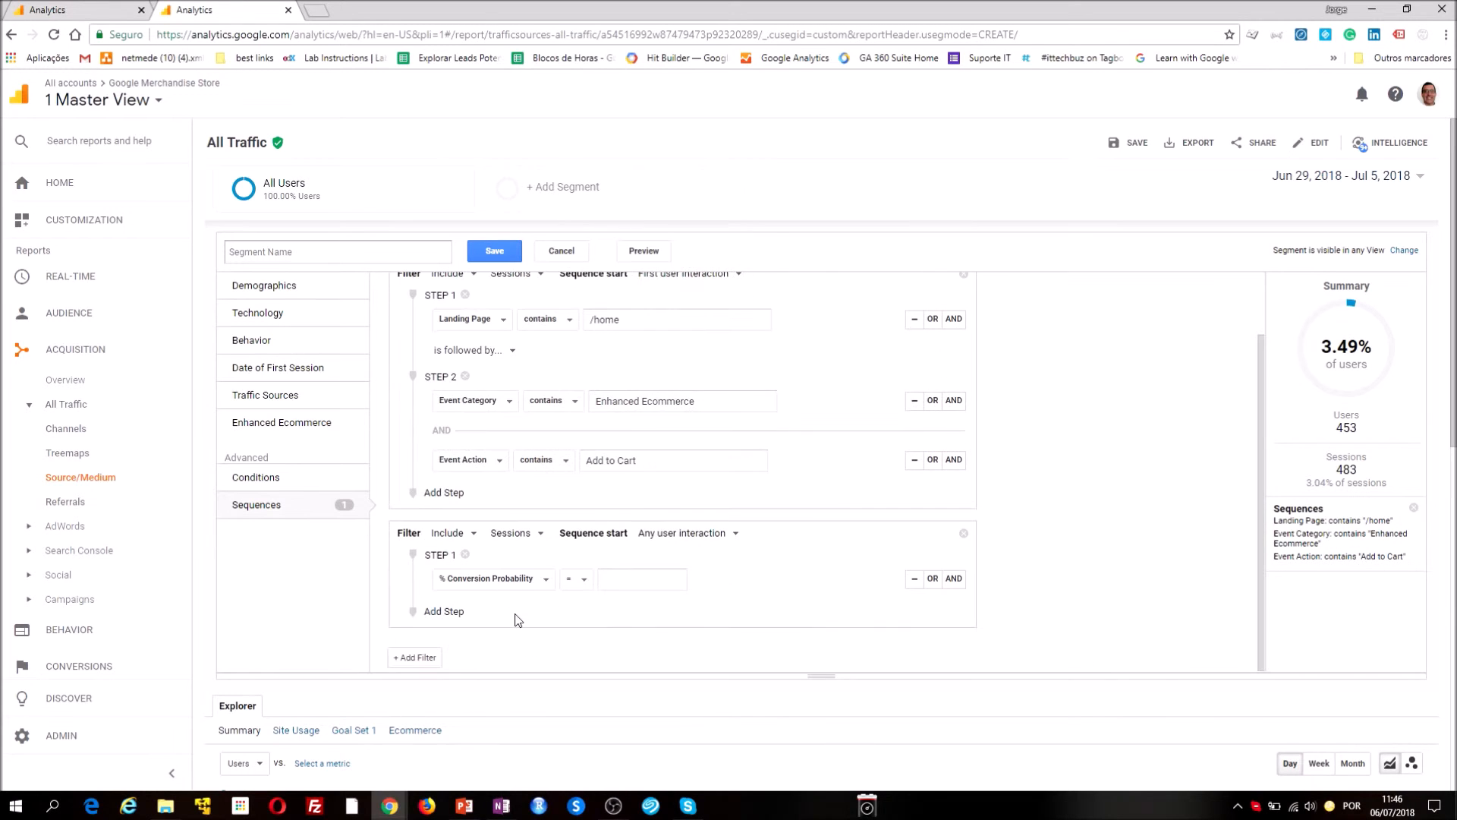
click(502, 583)
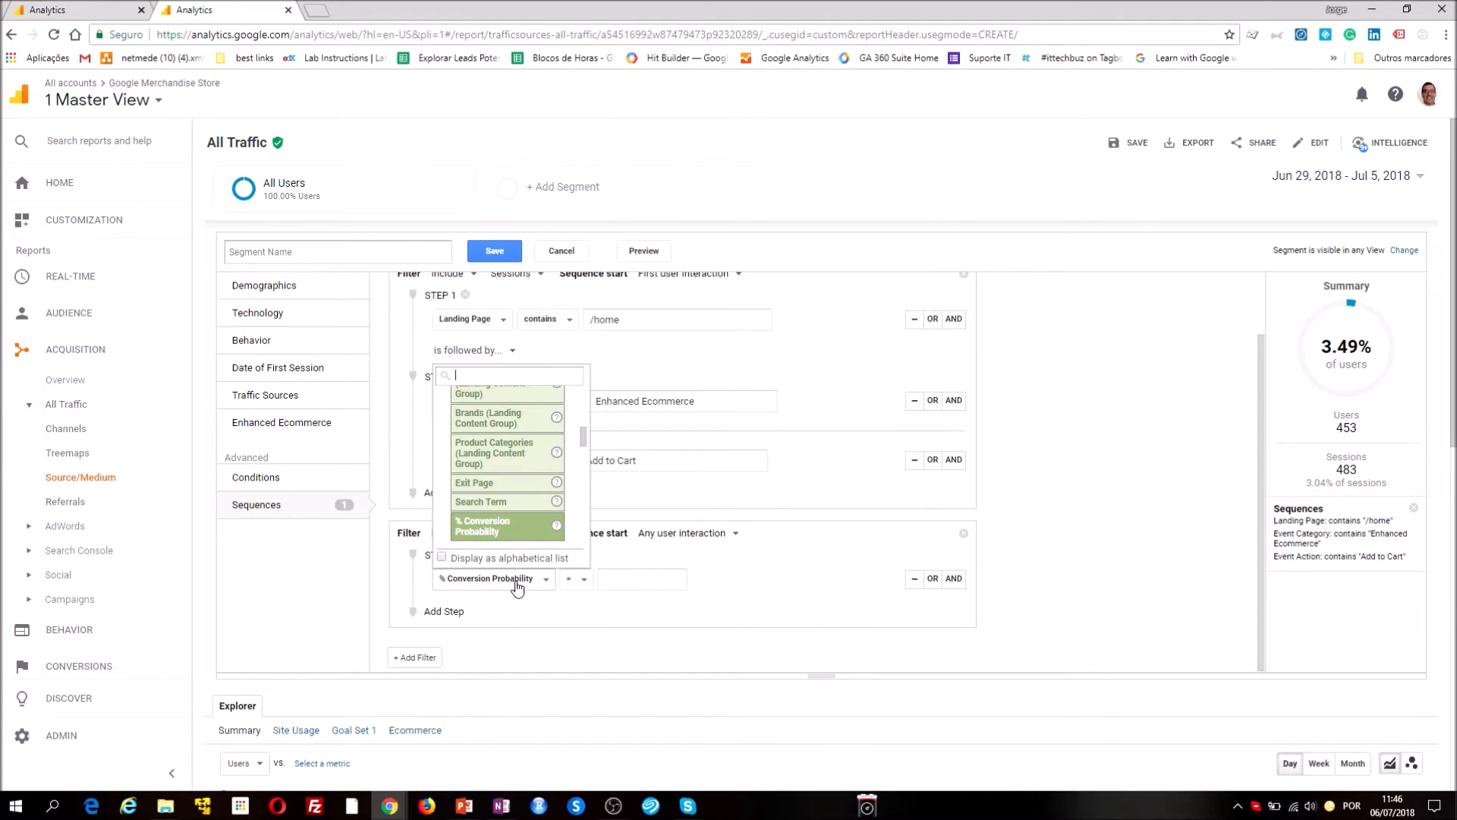
text(tra)
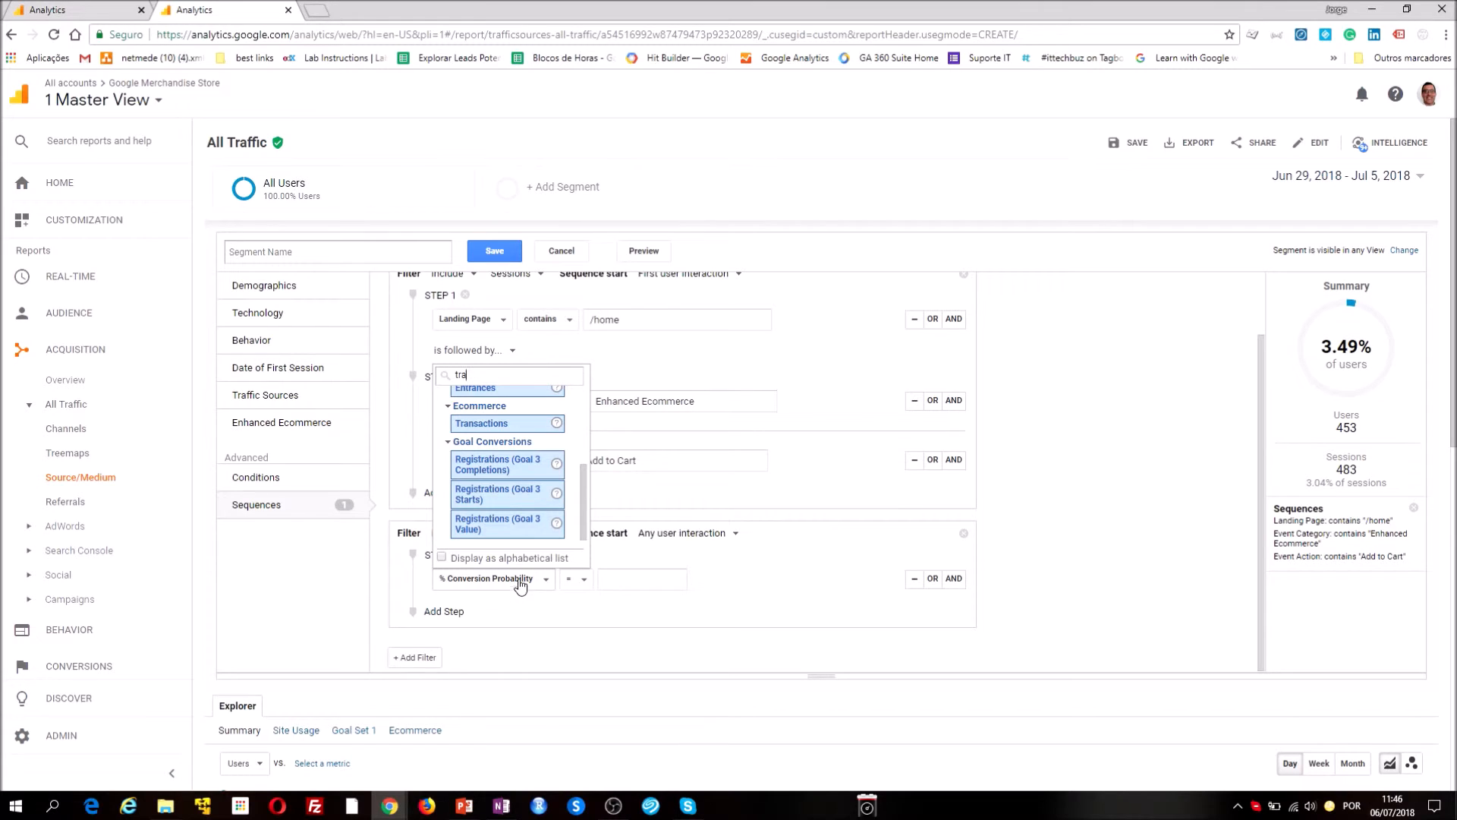
click(517, 423)
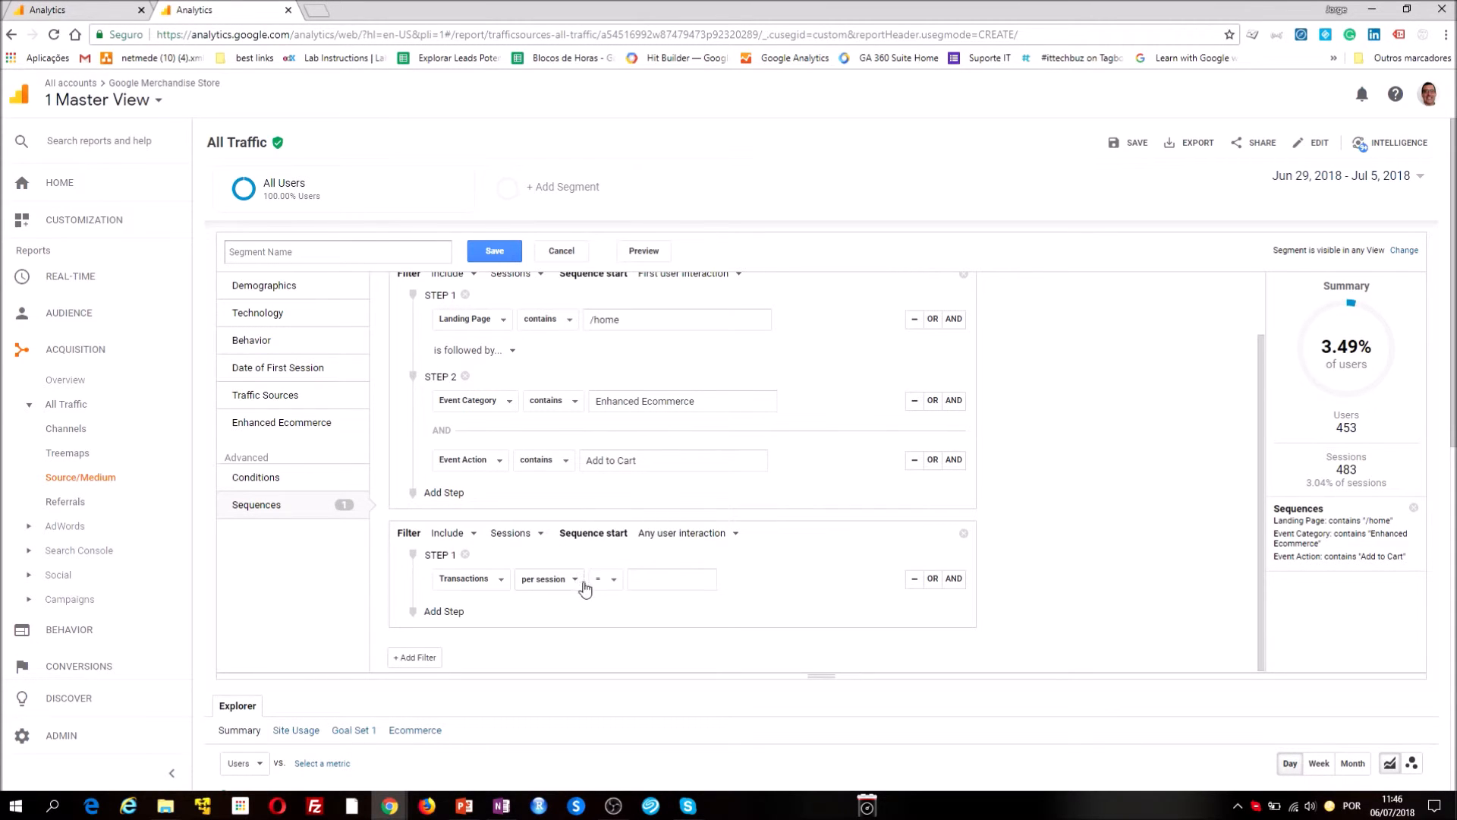
Set the Transactions condition to greater than 0 and preview the segment
click(609, 579)
click(624, 653)
click(648, 579)
text(0)
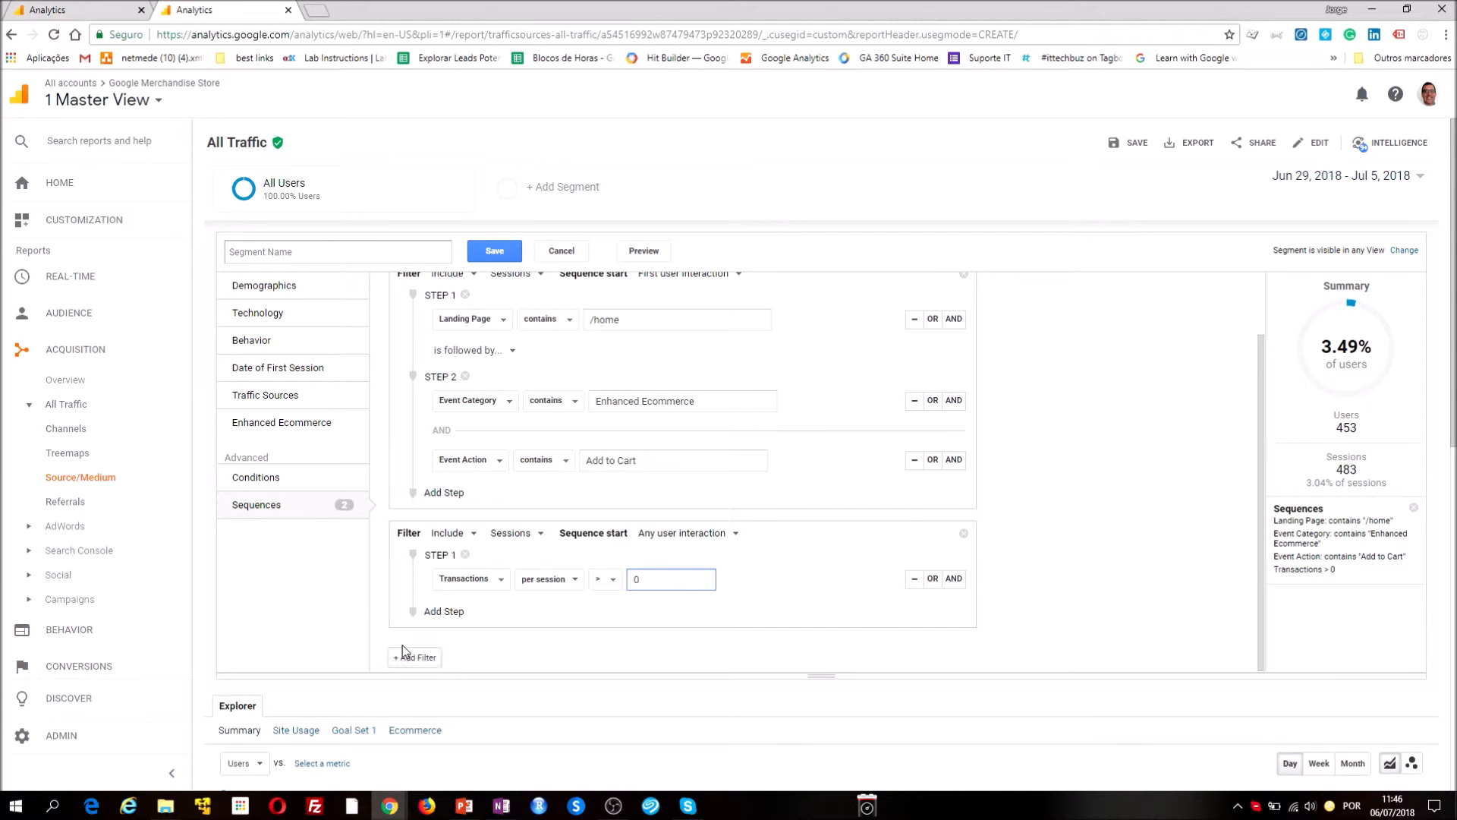
click(638, 250)
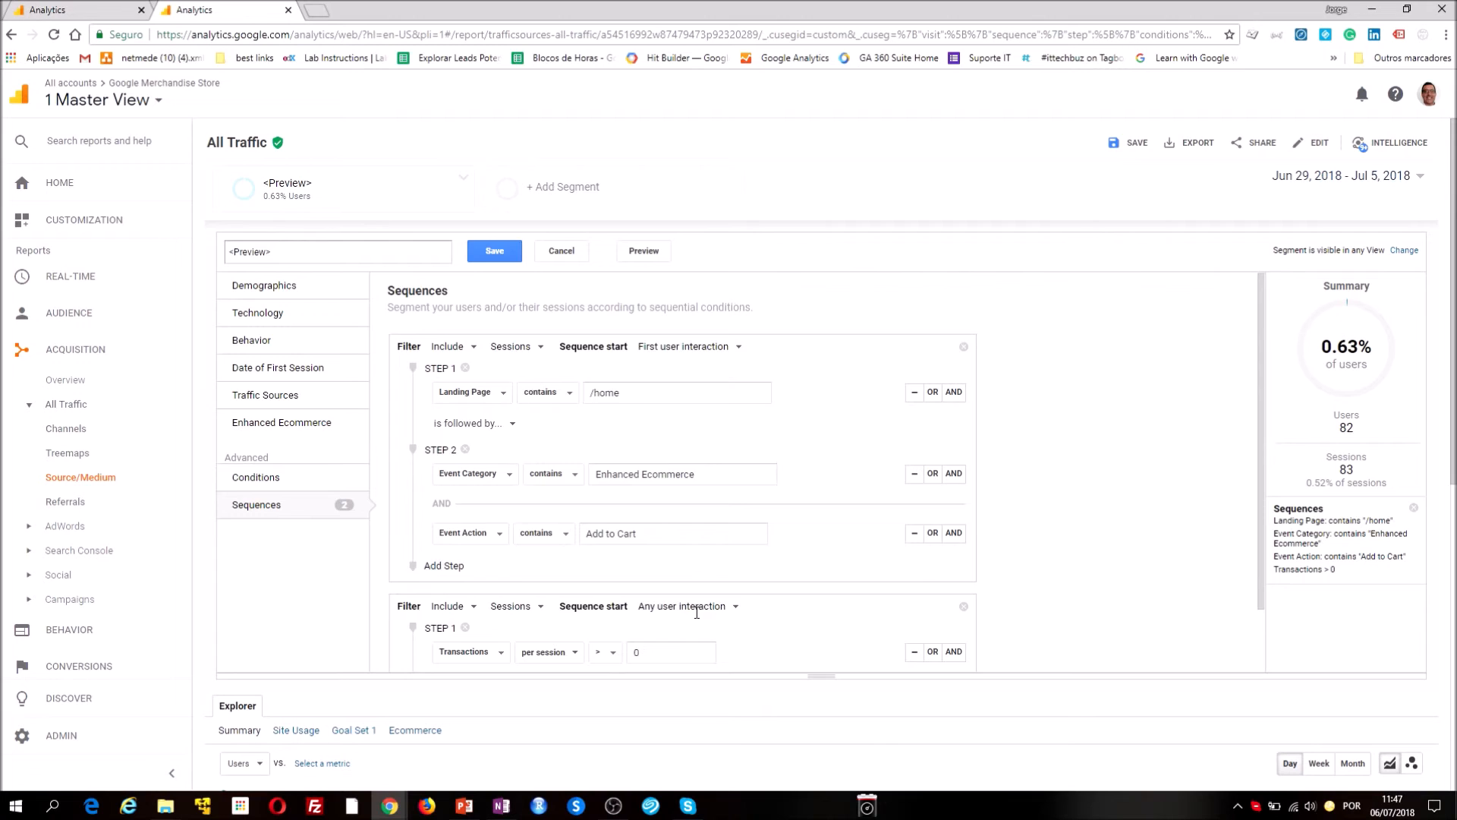
Set the sequence start of the second filter, the one on Transactions, to First user interaction
scroll(695, 611, down, 1)
click(725, 534)
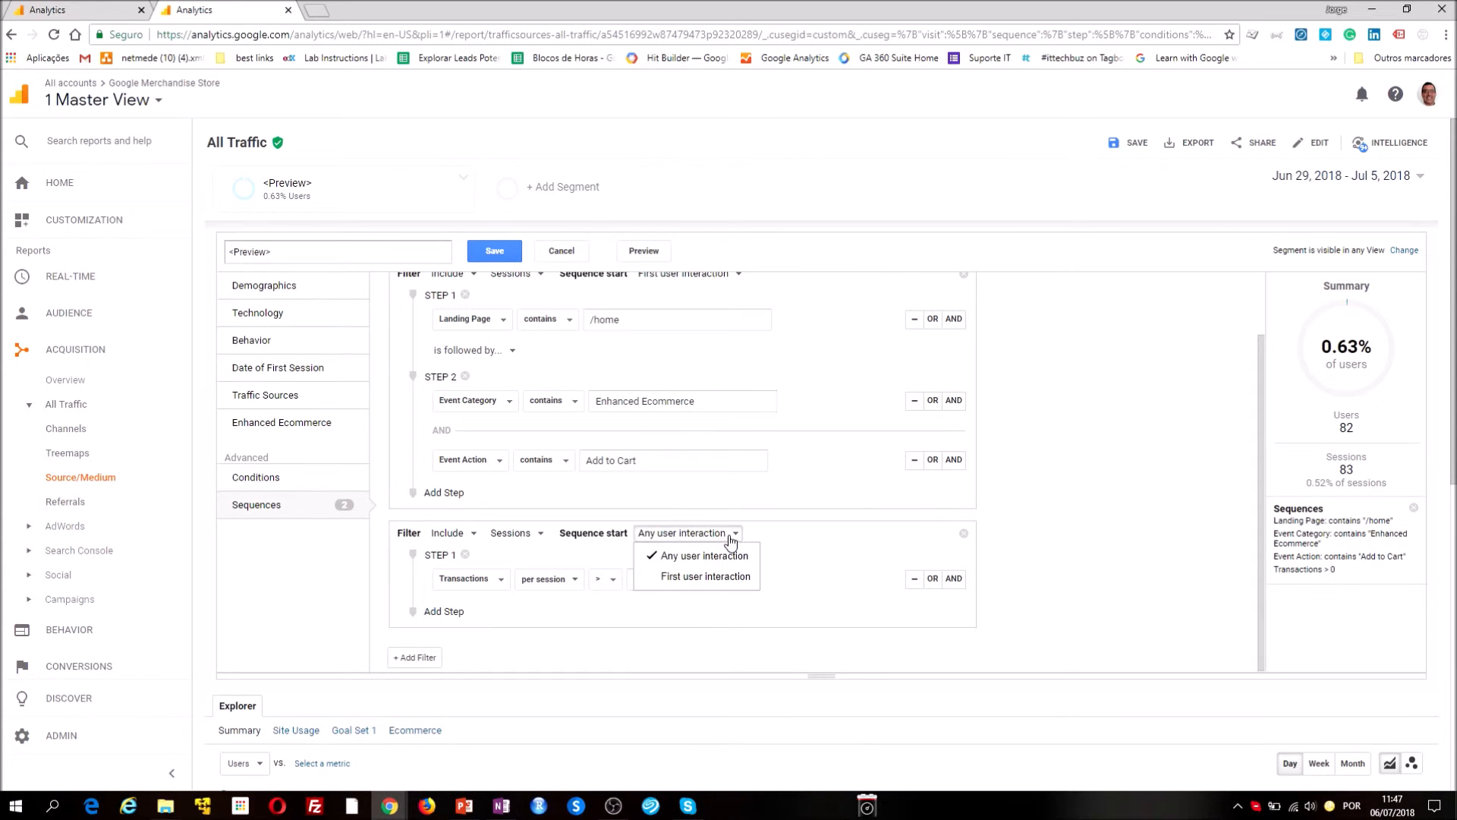
click(706, 579)
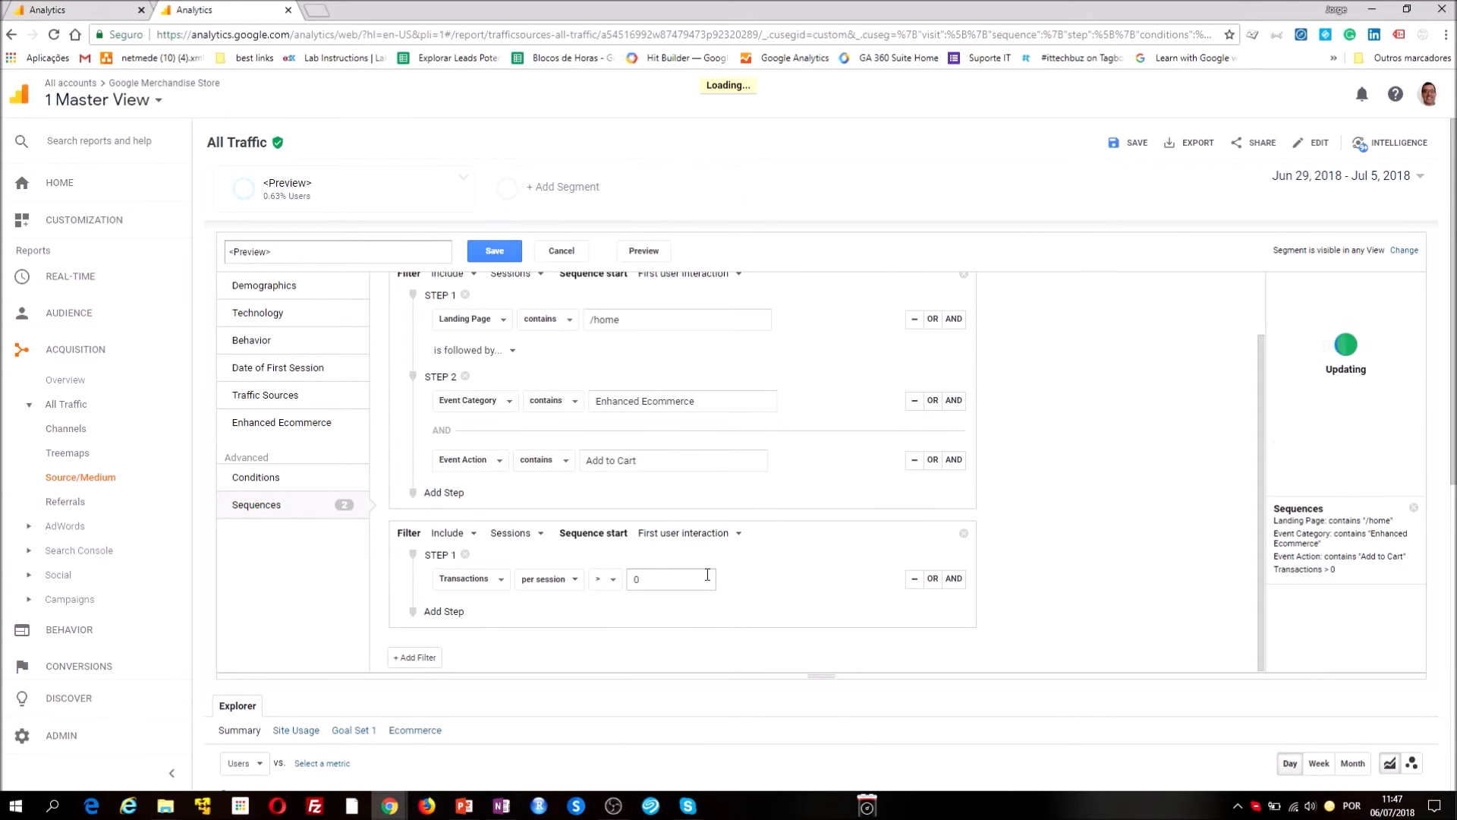
click(707, 572)
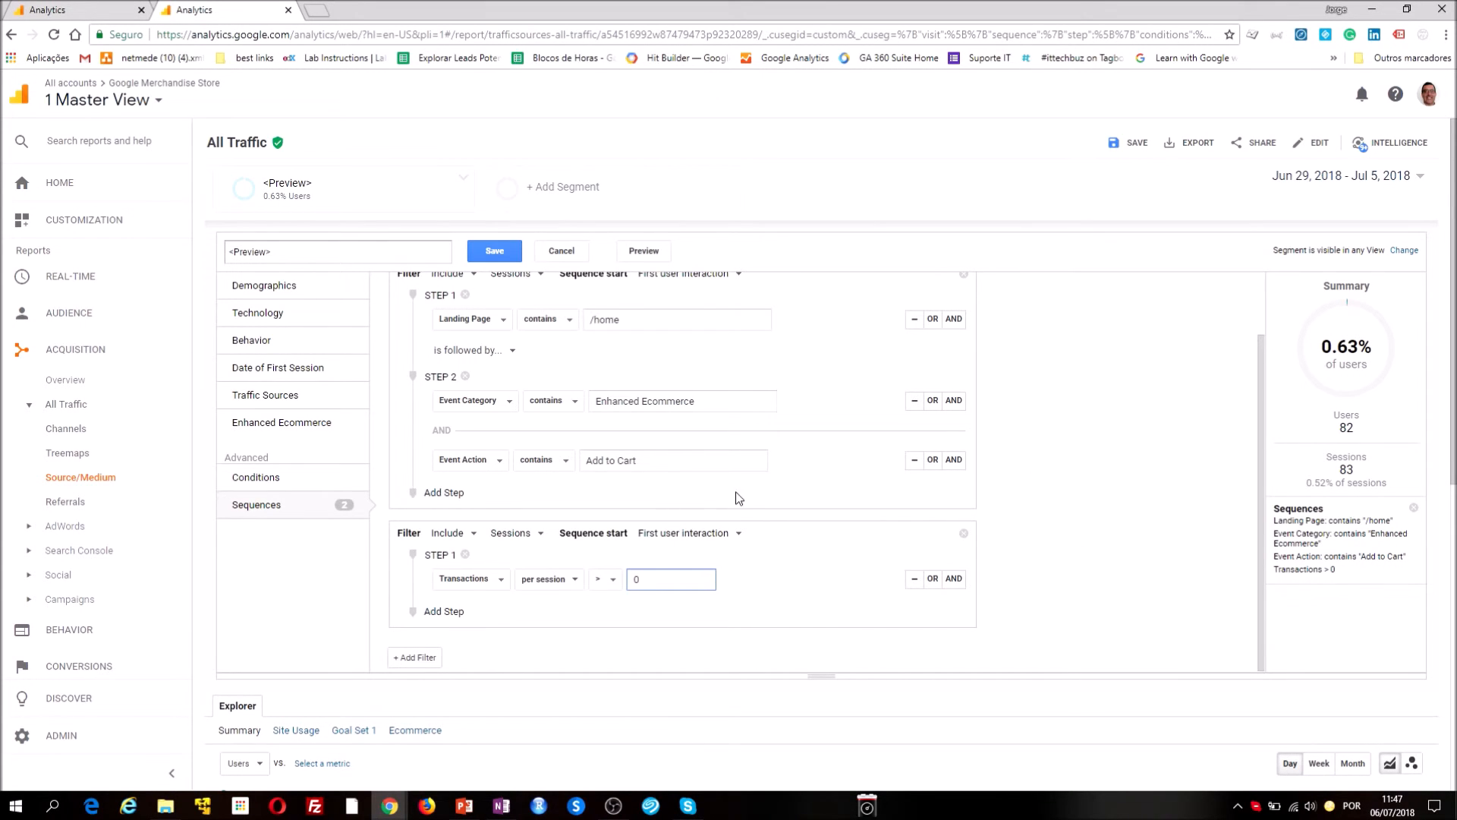
Try requiring that step 1 in the first filter "is immediately followed by" step 2
scroll(735, 501, up, 1)
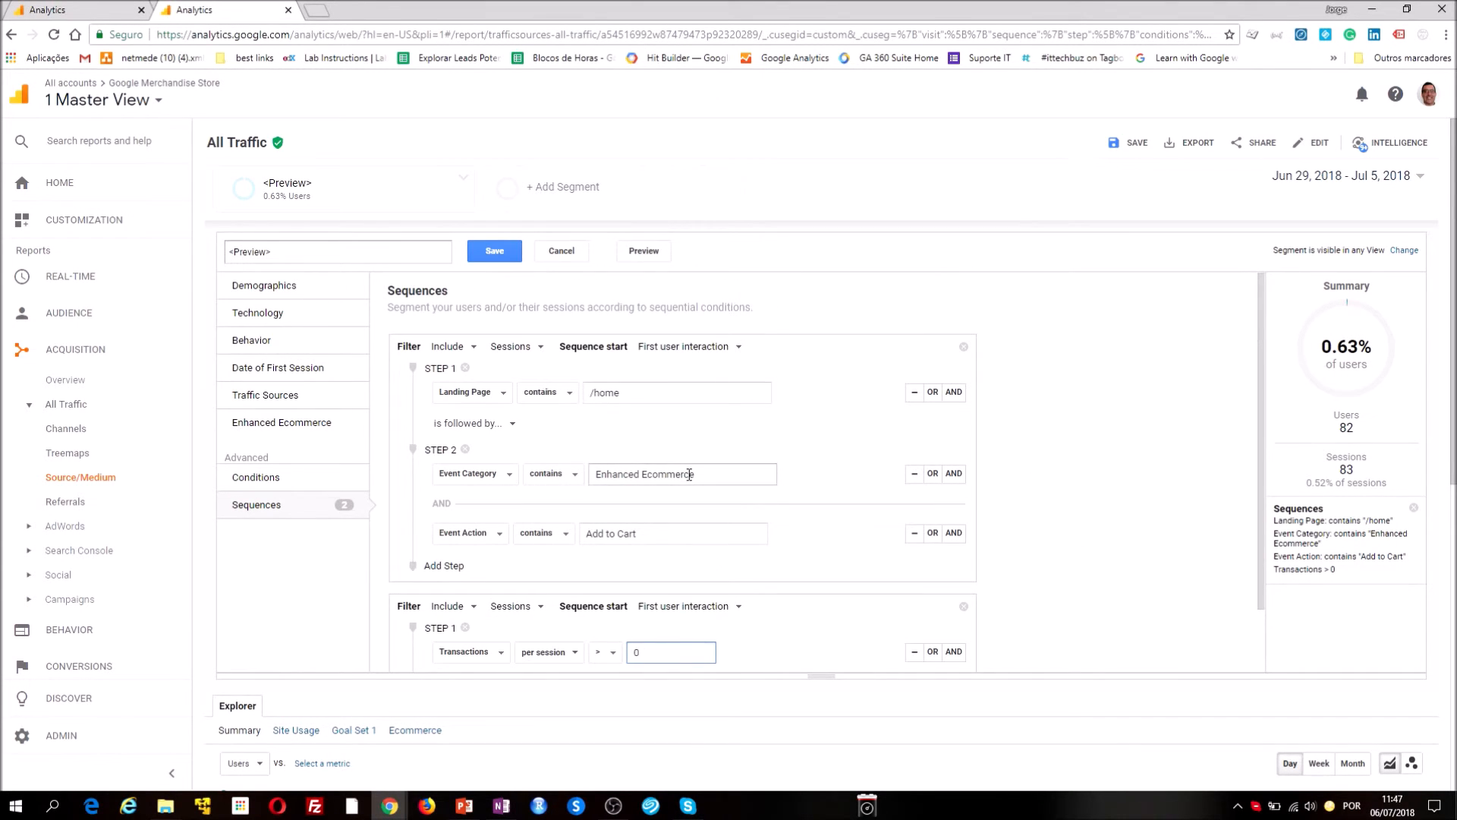
click(515, 423)
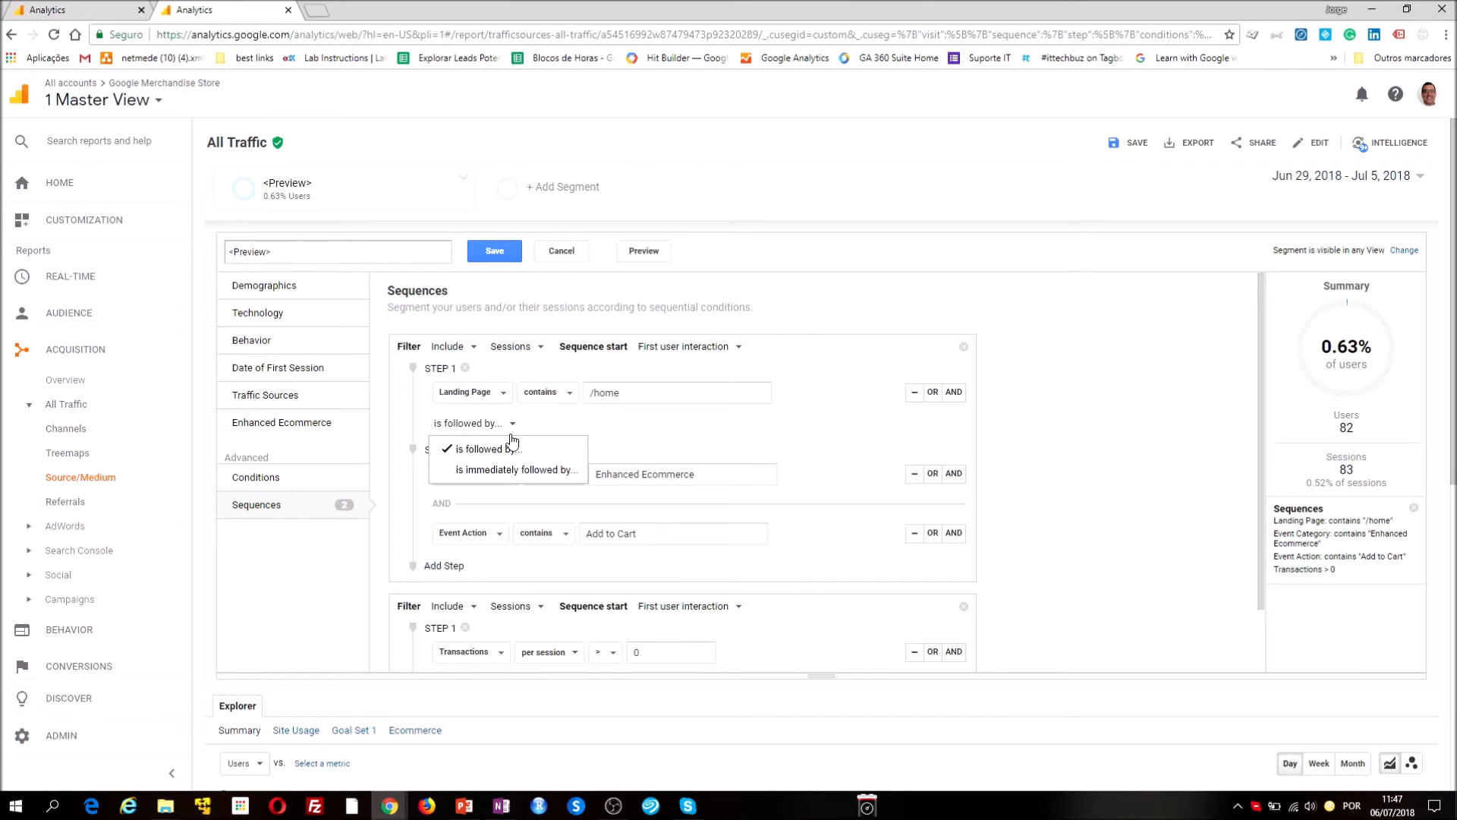
click(513, 476)
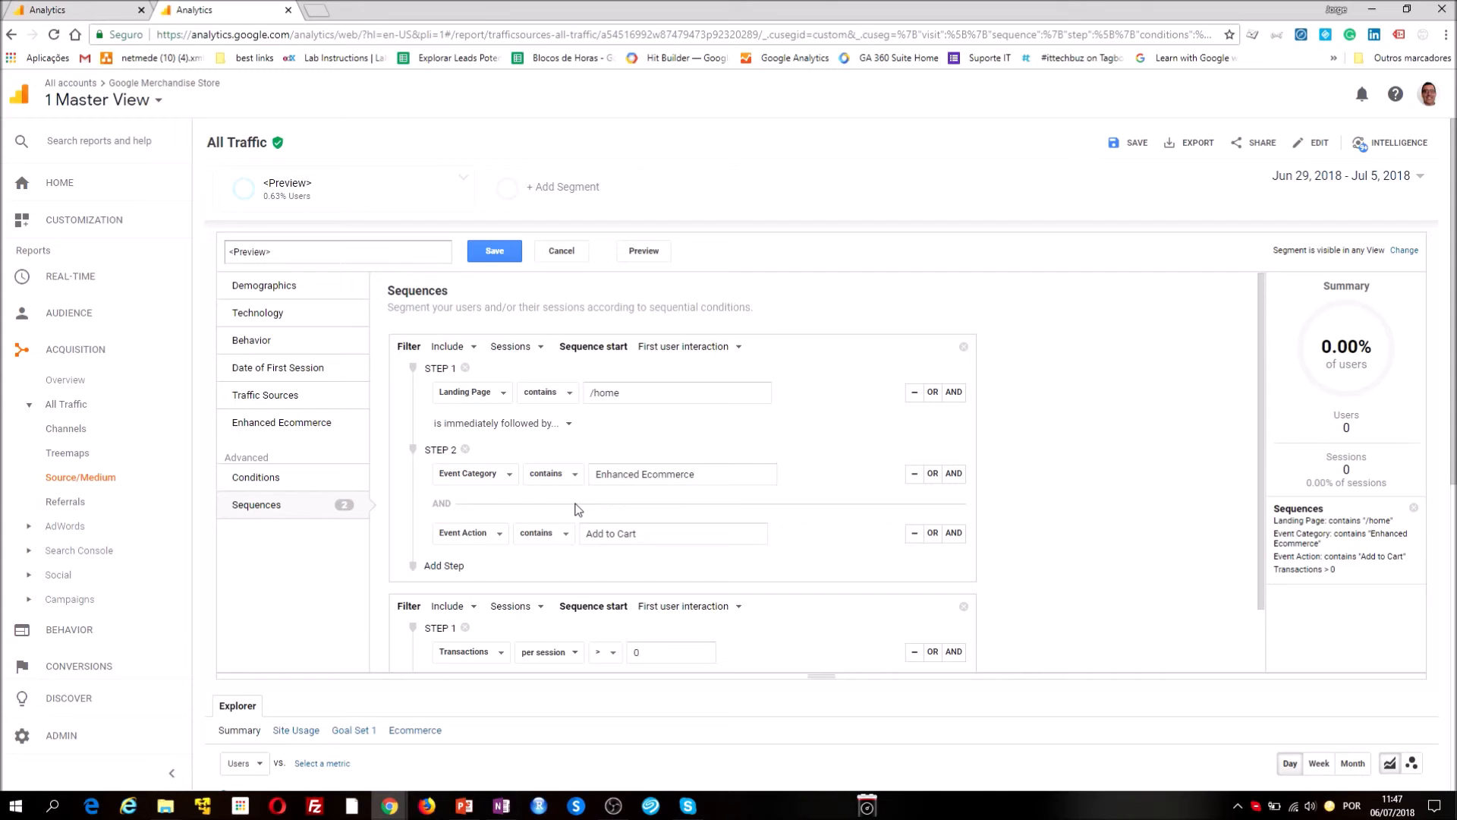
click(638, 390)
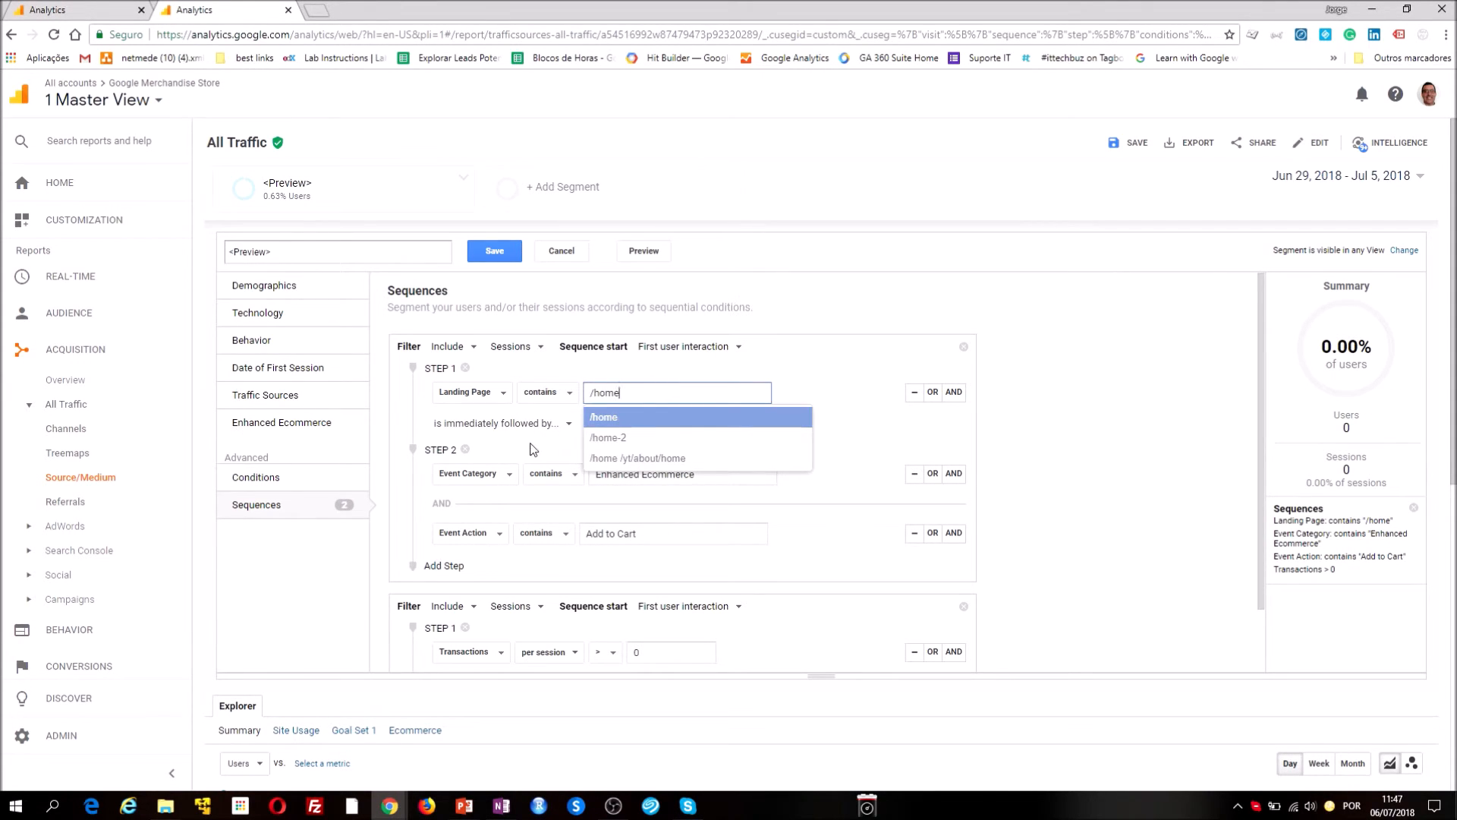
click(501, 454)
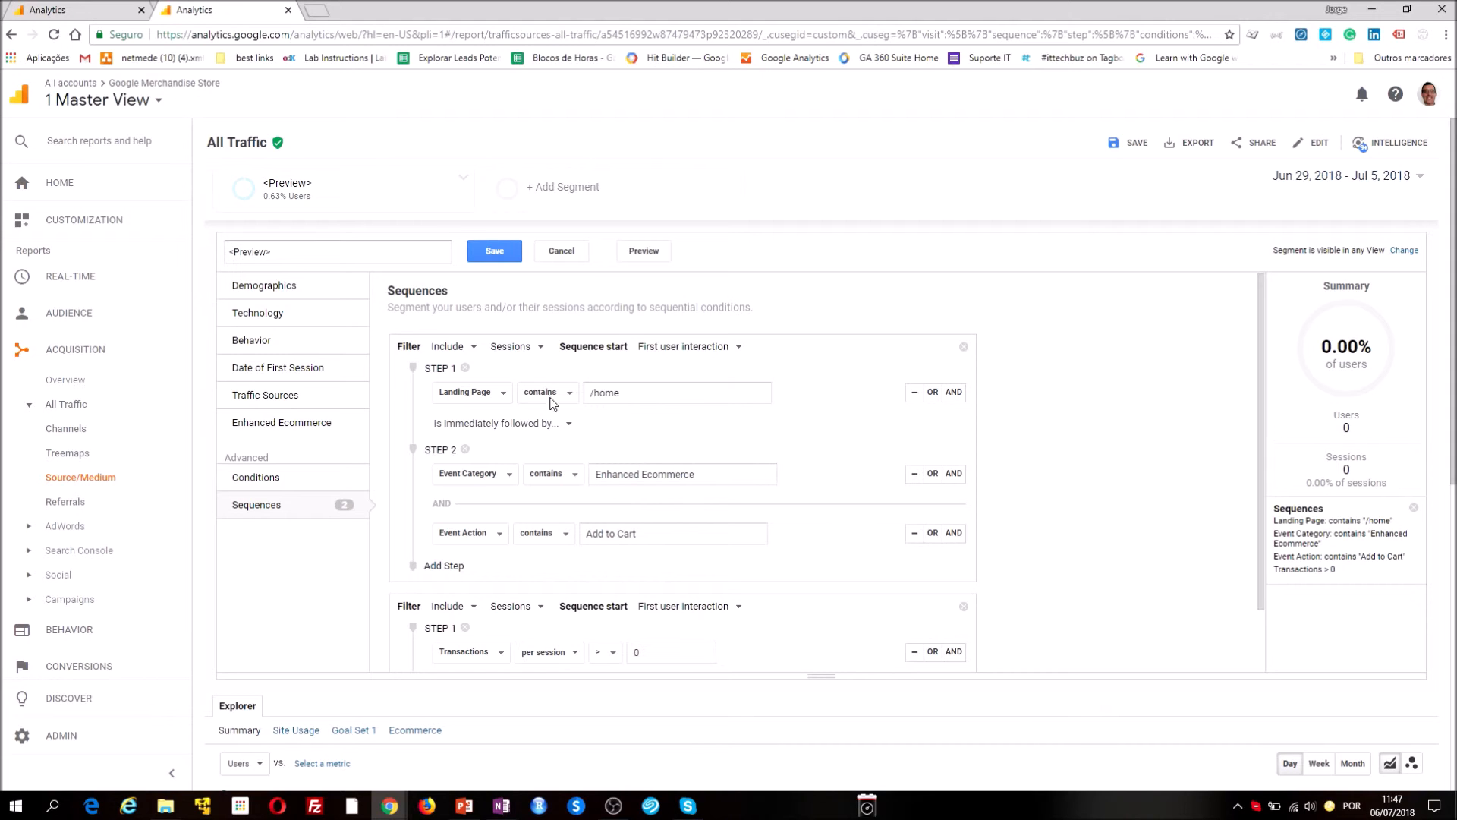
Change the link between steps 1 and 2 of the first filter back to "is followed by"
click(537, 425)
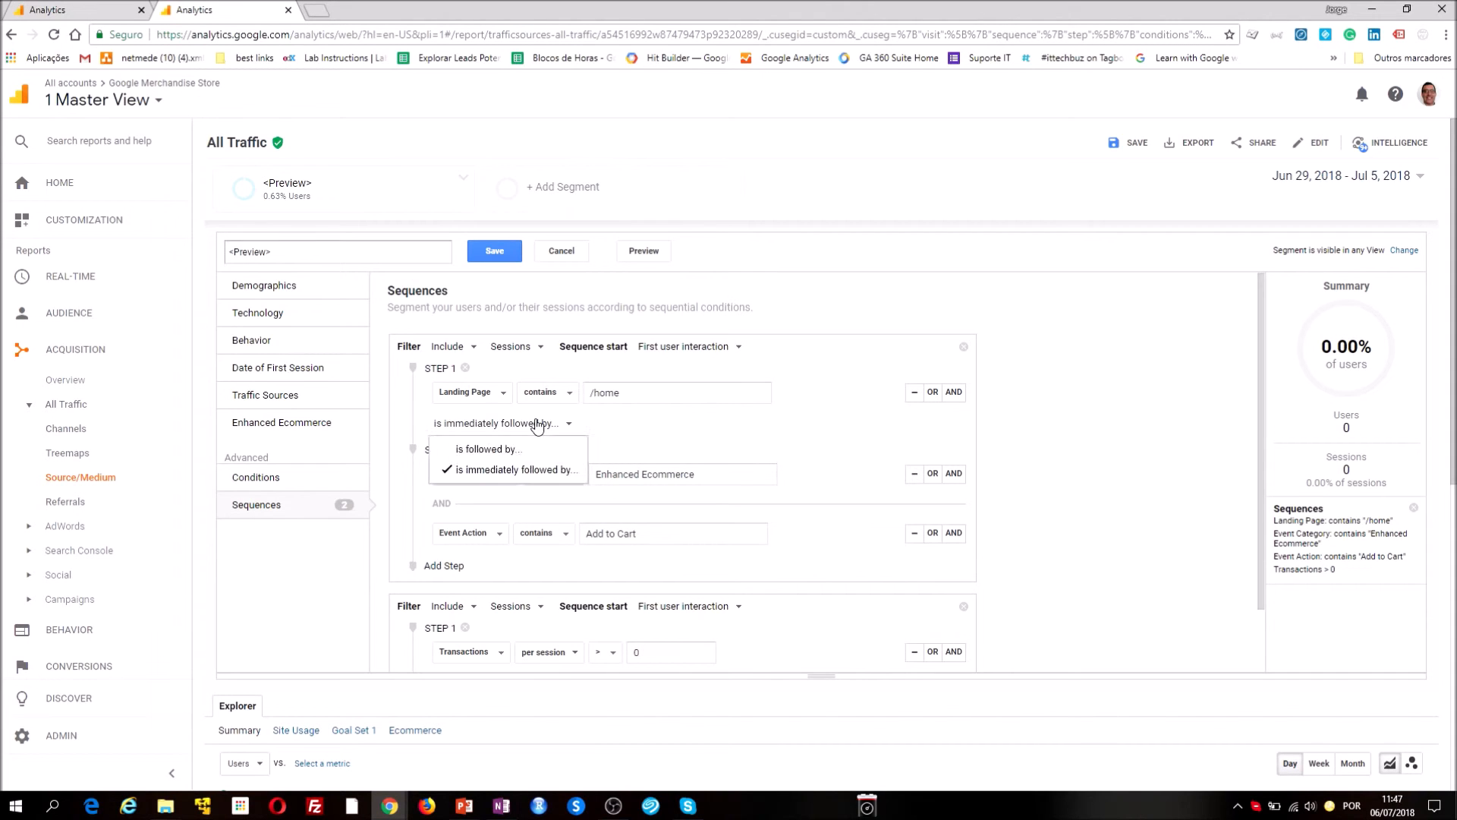
click(505, 450)
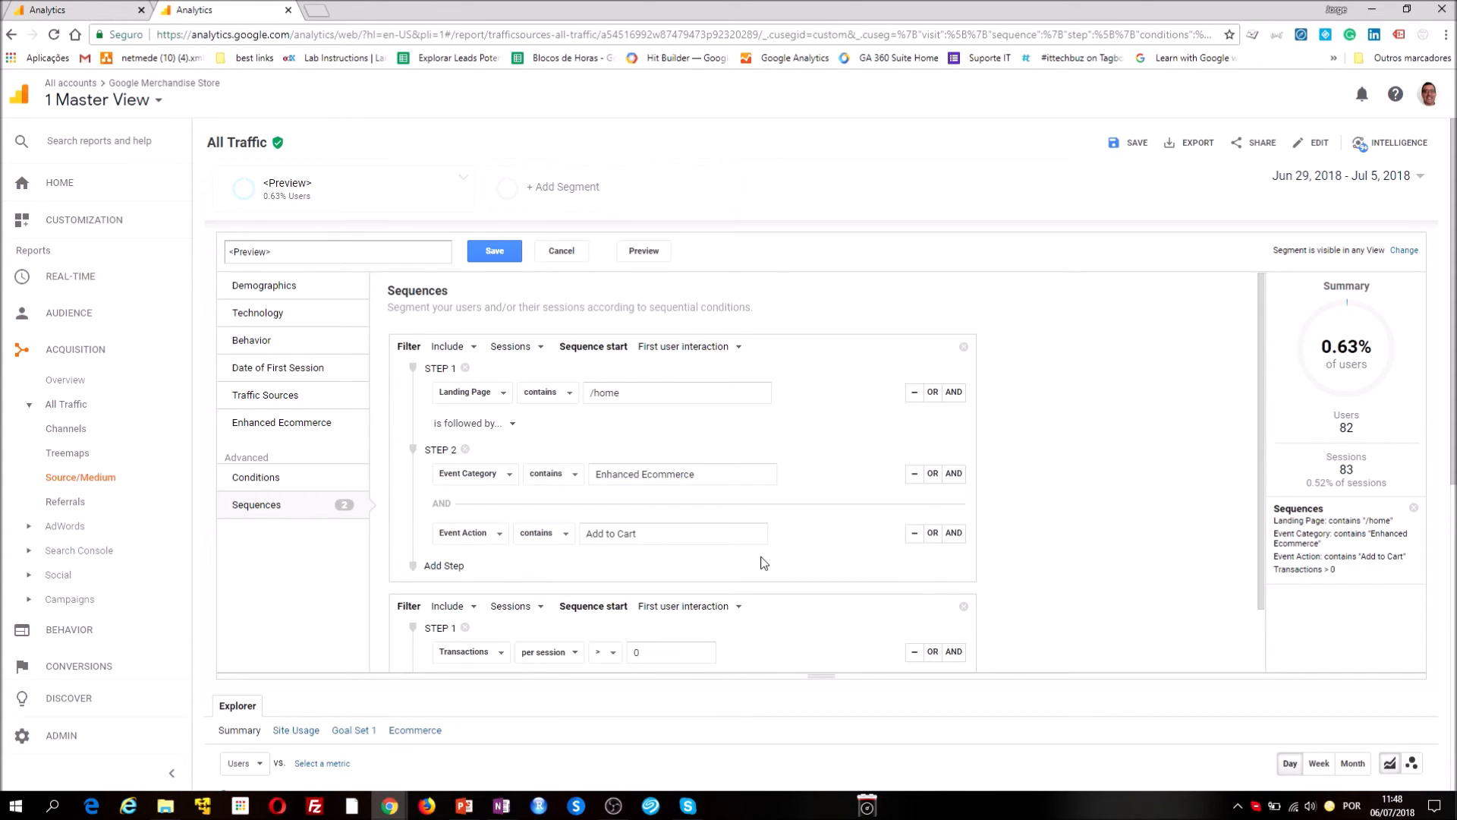
scroll(763, 563, down, 1)
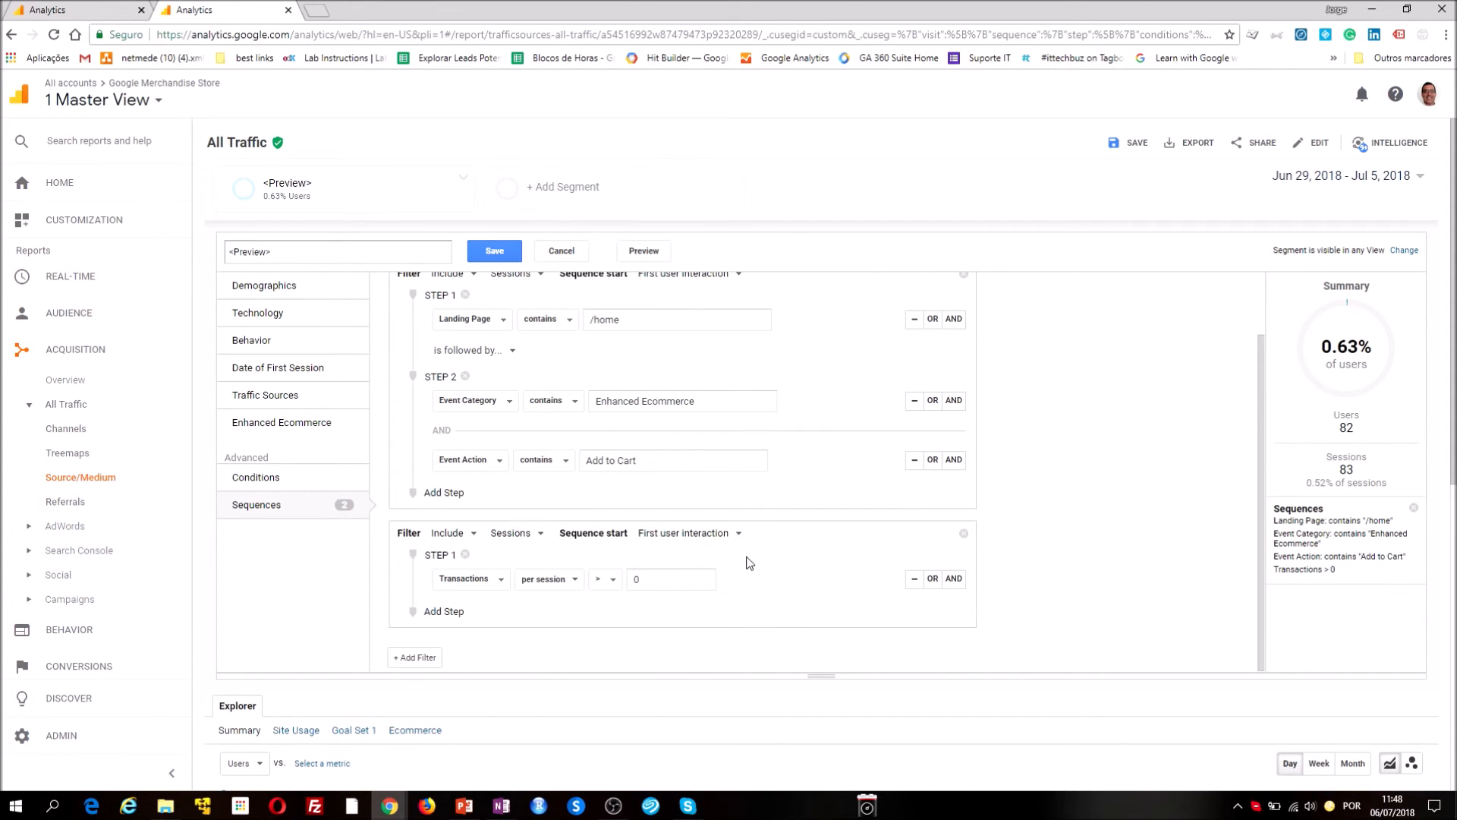